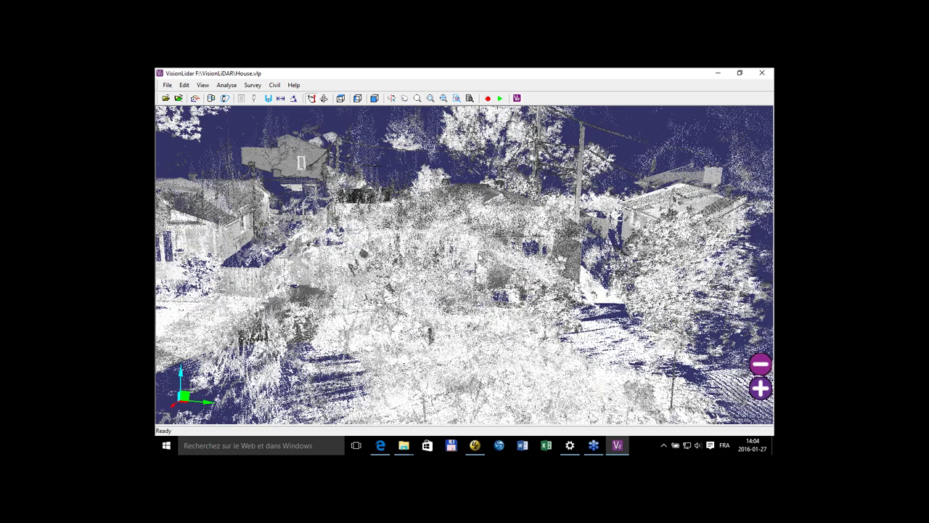
- Inspect the house point cloud from the street side and from above
scroll(473, 277, "up", 5)
scroll(473, 278, "down", 2)
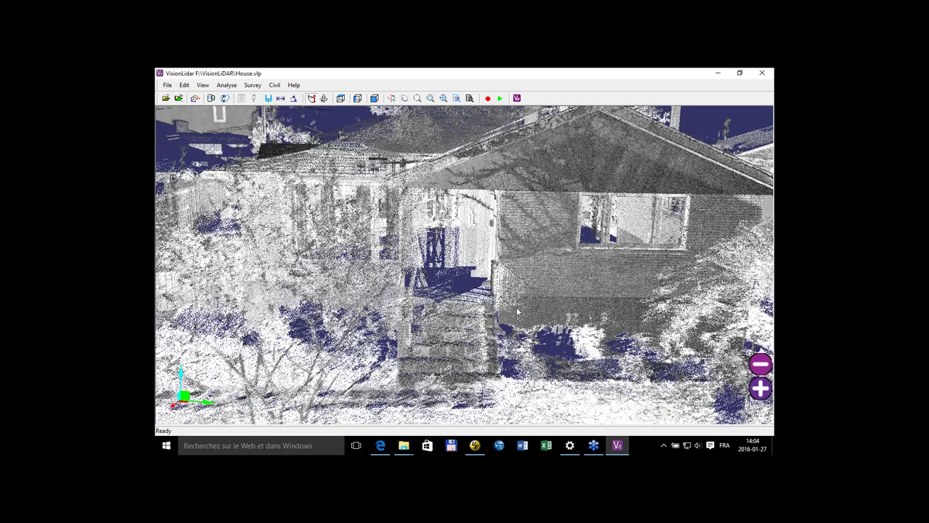
left_click_drag(516, 311, 574, 398)
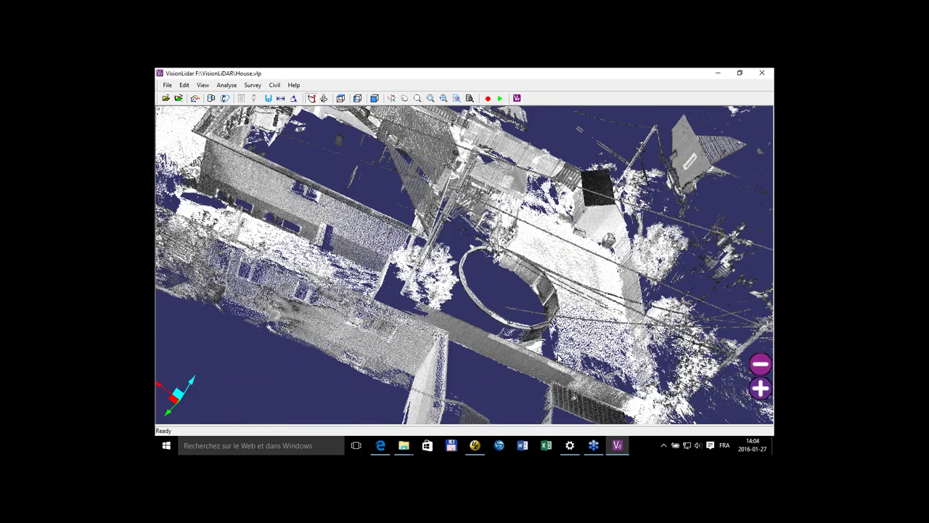
left_click_drag(558, 358, 722, 330)
left_click_drag(508, 341, 688, 321)
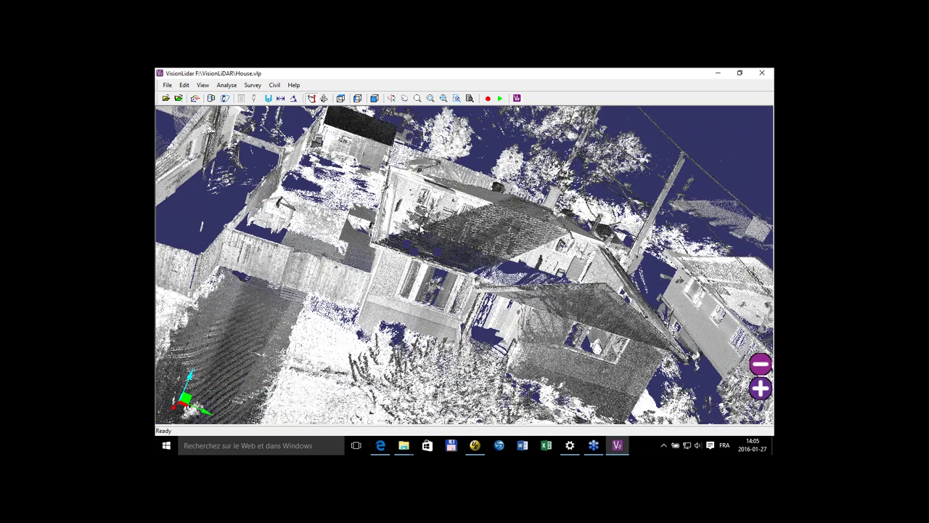
scroll(420, 229, "down", 2)
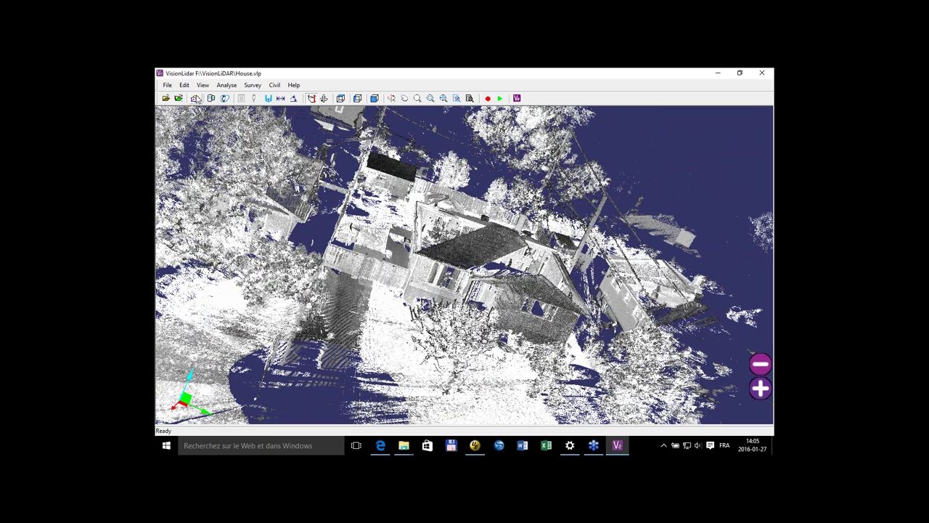
- Open point cloud registration with House_nonGeo1.pts as reference and House_nonGeo2.pts as the file to move, and show the scan to move
left_click(195, 101)
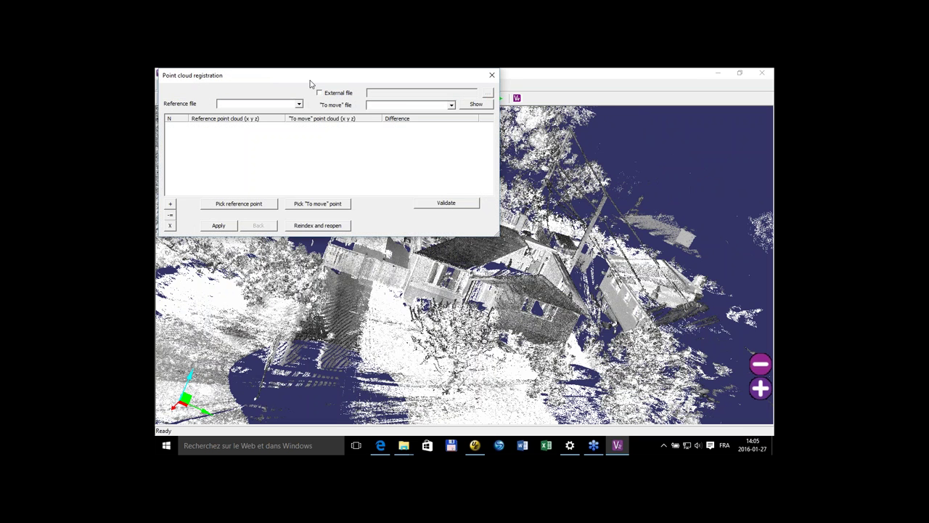
left_click_drag(310, 83, 368, 147)
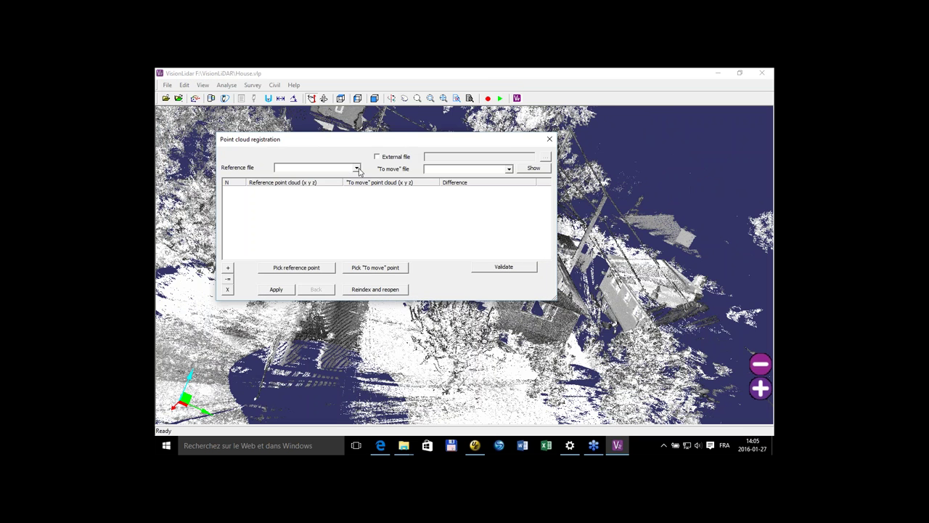
left_click(356, 169)
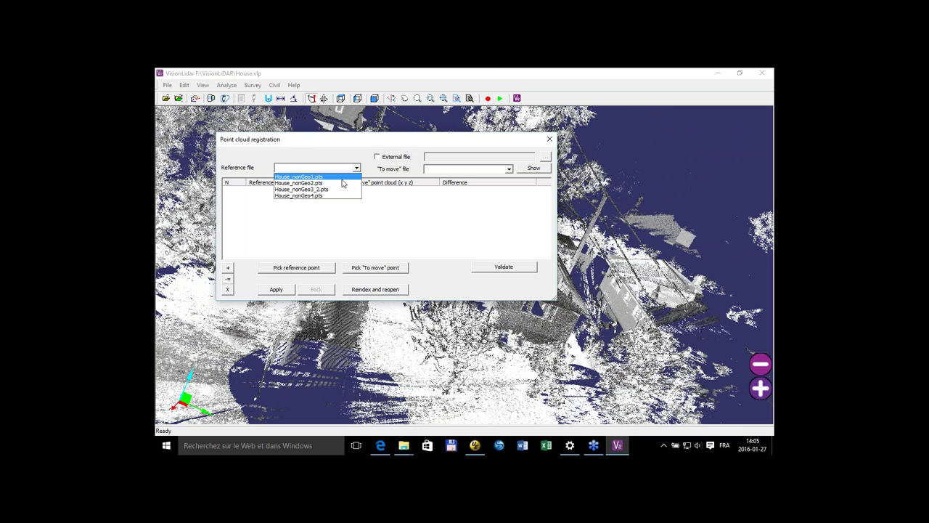
left_click(342, 179)
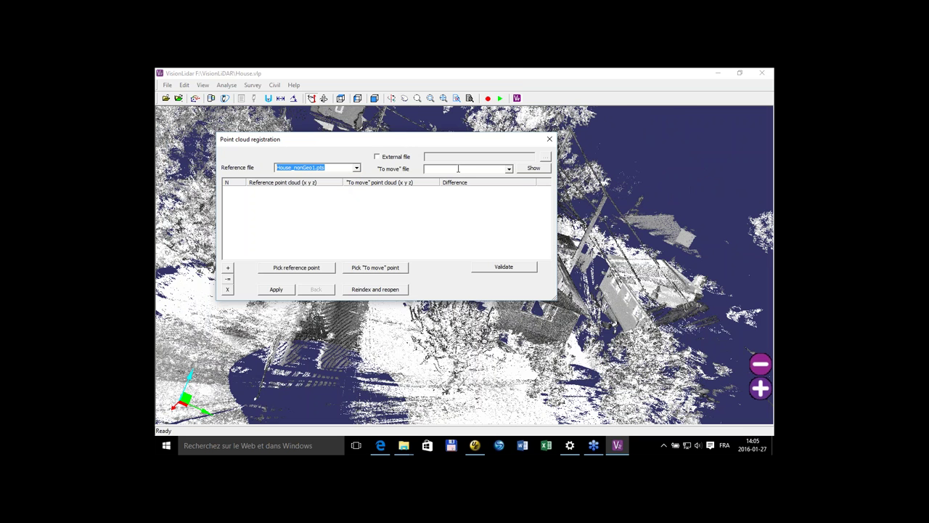
left_click(509, 170)
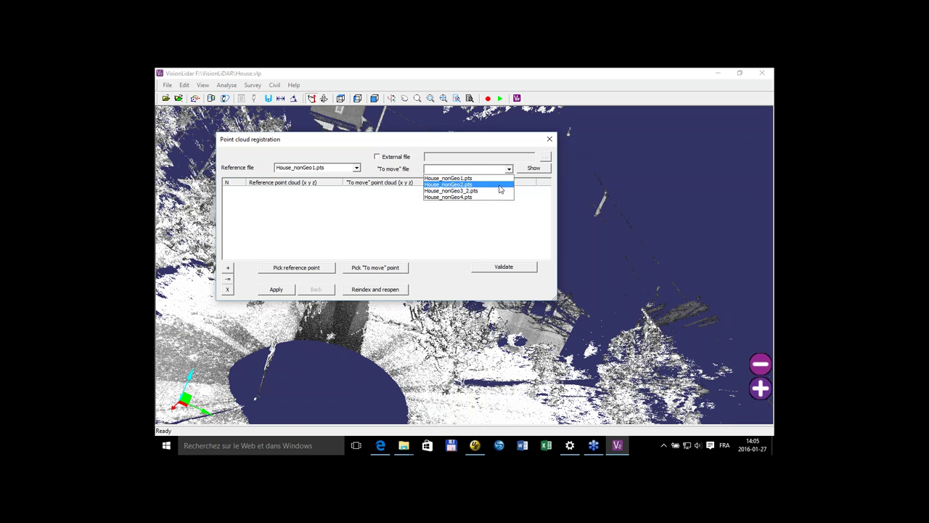
left_click(499, 186)
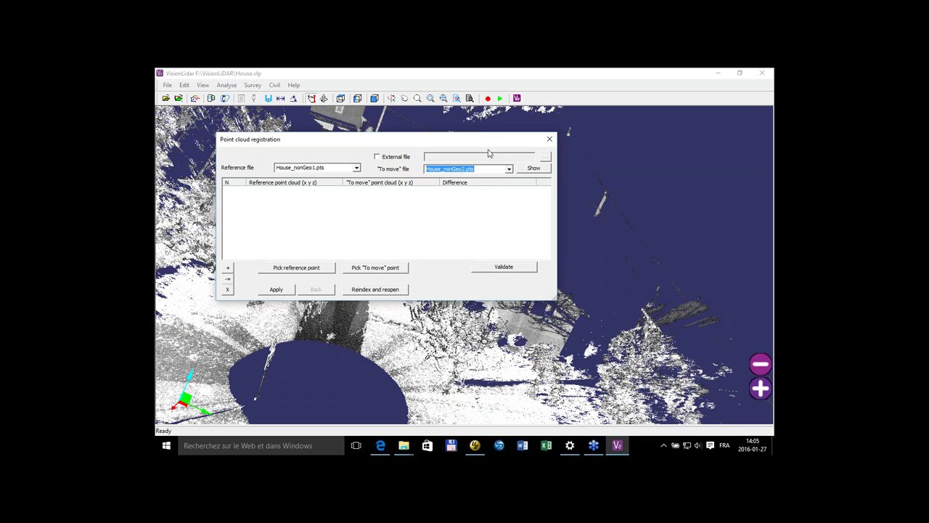
left_click(533, 169)
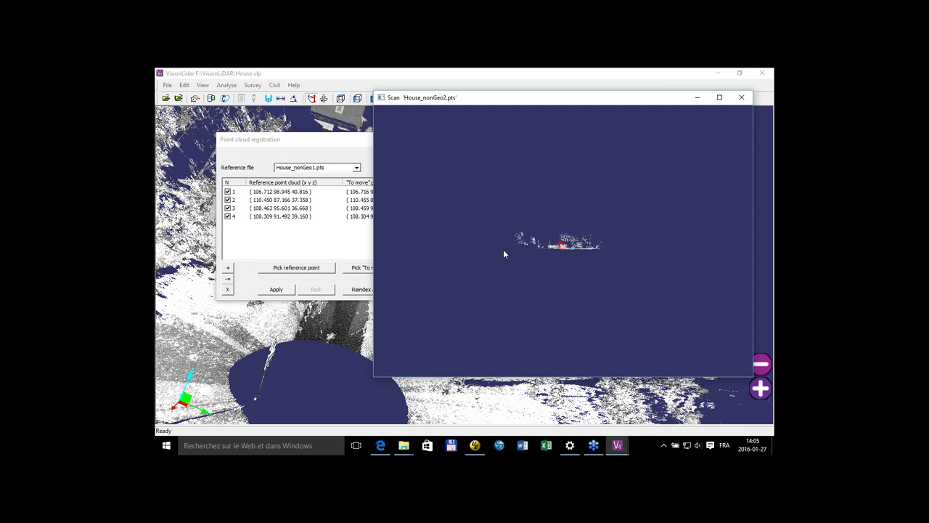
- Examine the red reference points on the house and fence in the House_nonGeo1.pts cloud
left_click(343, 145)
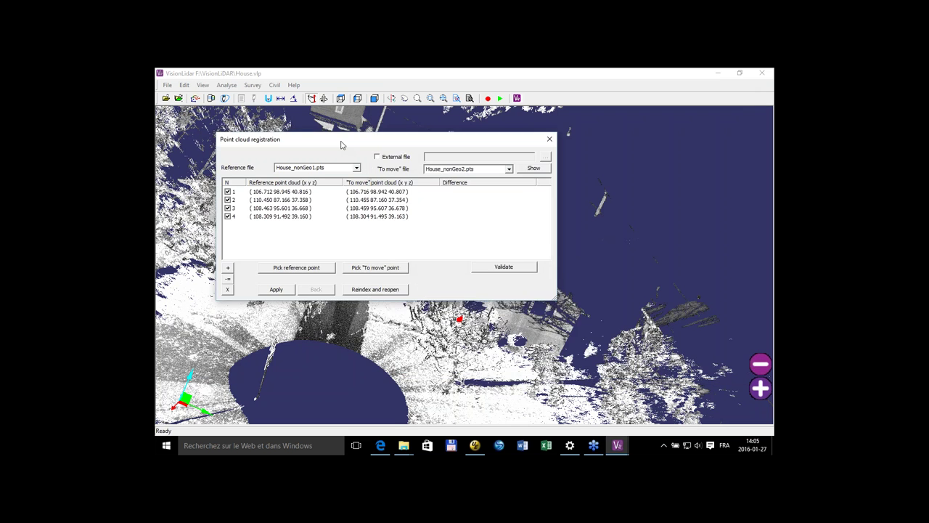
left_click_drag(343, 147, 445, 363)
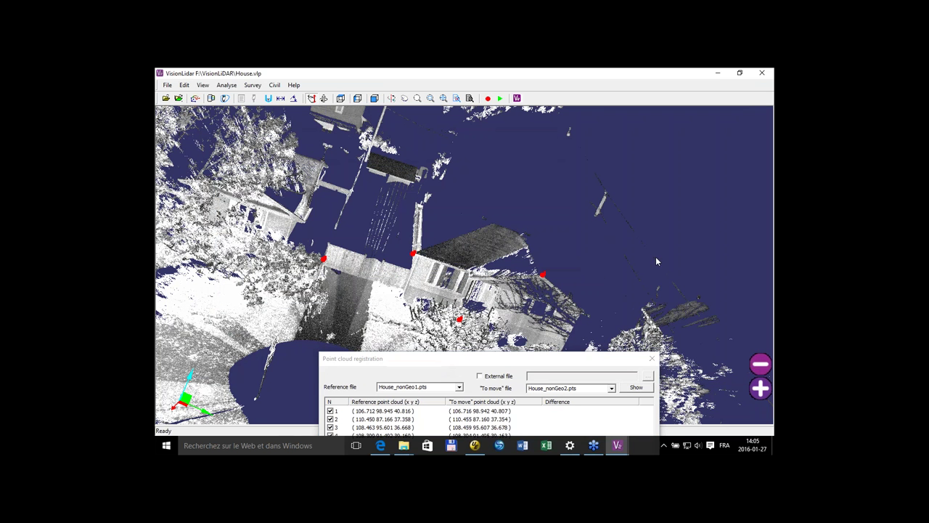
middle_click_drag(631, 250, 587, 248)
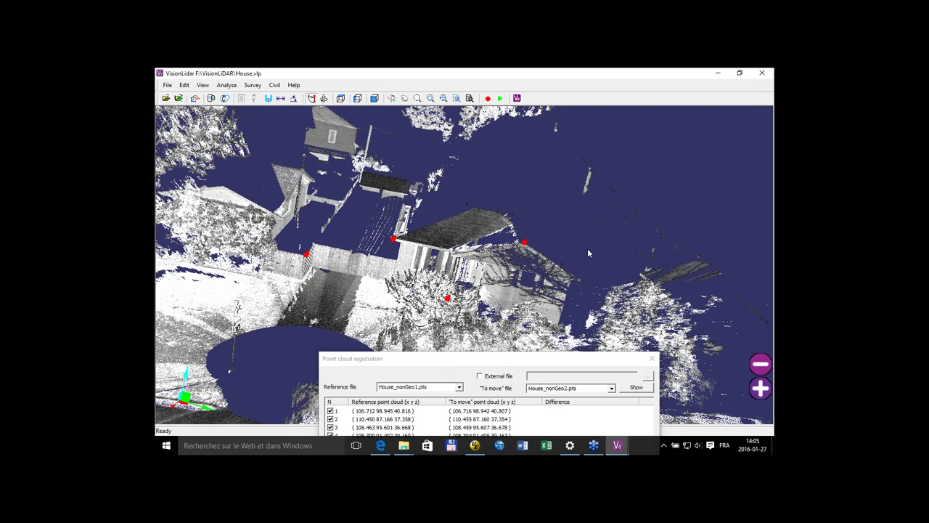
left_click_drag(587, 248, 542, 311)
scroll(543, 310, "down", 1)
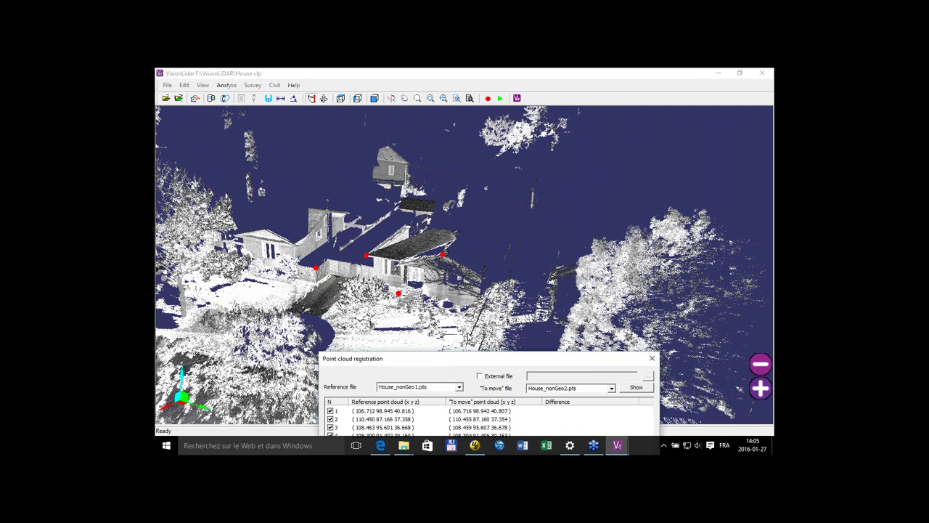
left_click_drag(543, 359, 490, 289)
- Examine the matching red points around the house in the separate House_nonGeo2.pts scan view
mouse_move(622, 444)
mouse_move(705, 366)
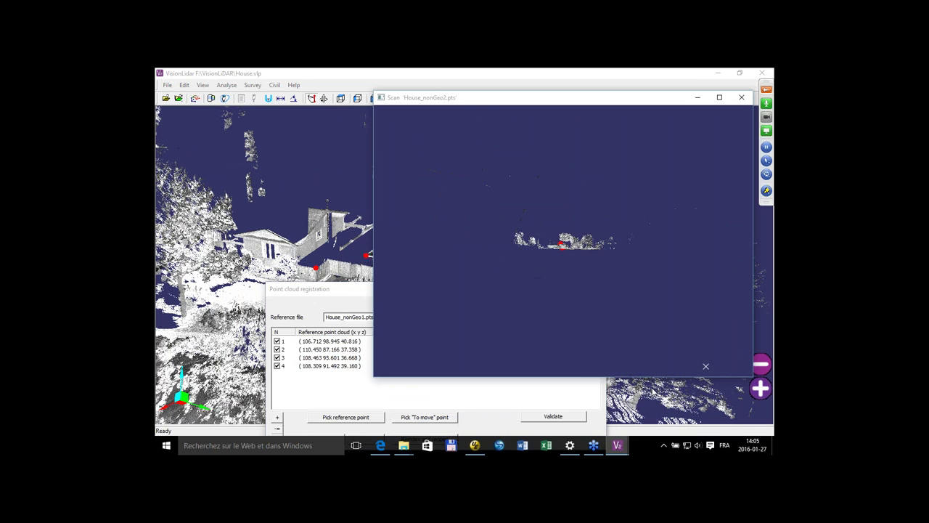
left_click(652, 392)
left_click_drag(529, 101, 548, 120)
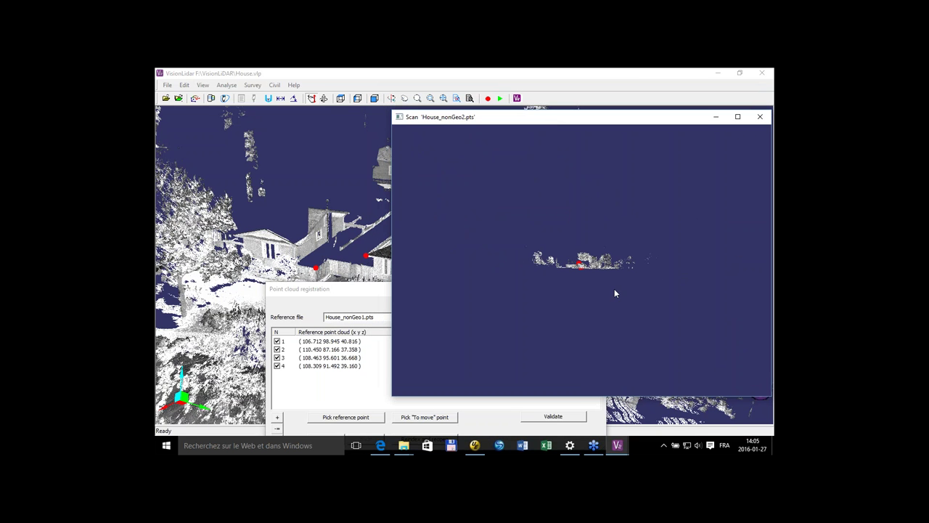
left_click_drag(538, 313, 612, 298)
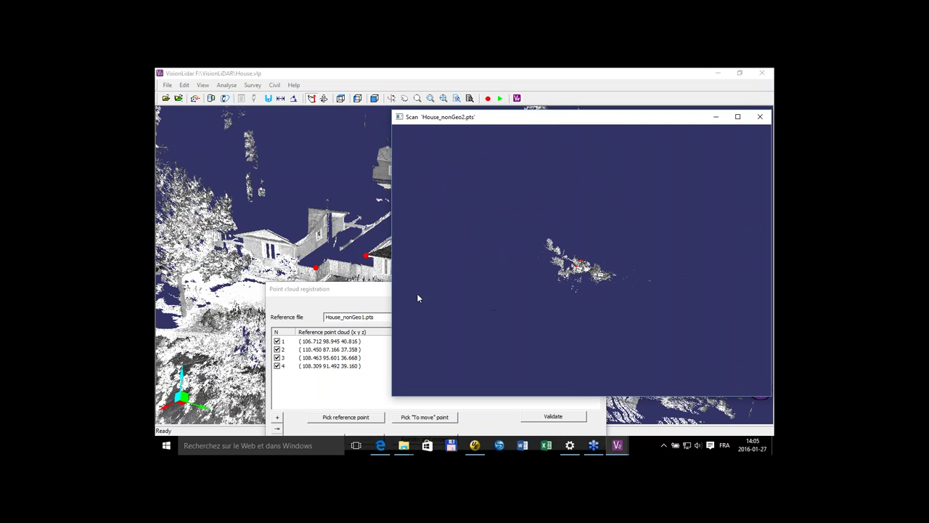
left_click_drag(418, 297, 494, 294)
scroll(581, 260, "up", 2)
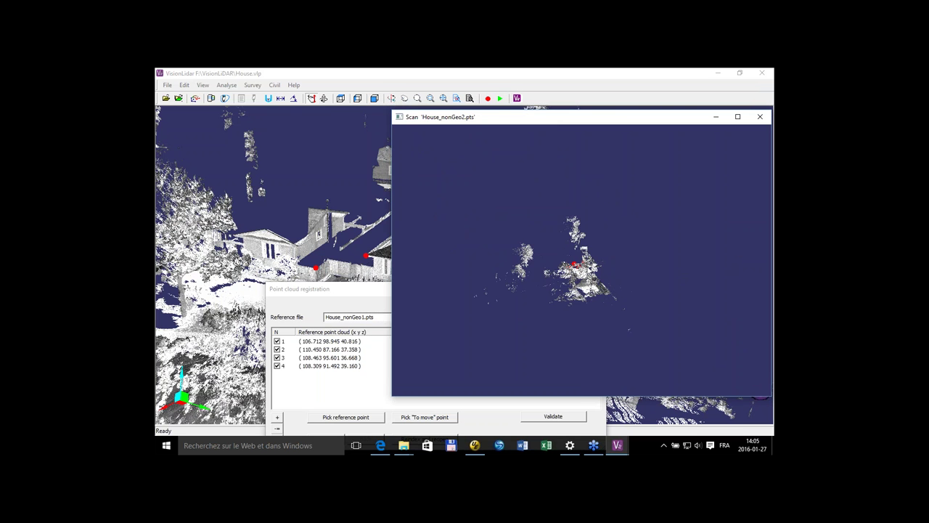
scroll(574, 262, "up", 2)
scroll(574, 261, "up", 2)
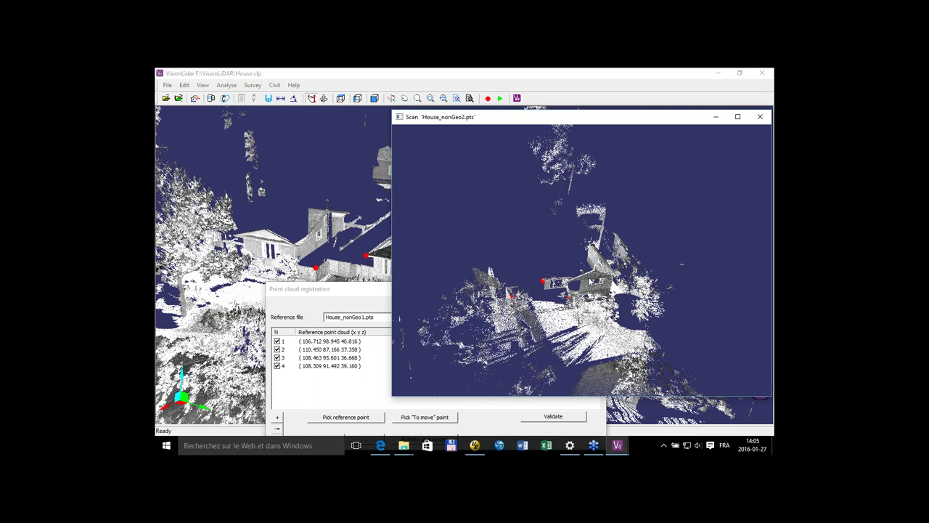
scroll(473, 299, "up", 2)
scroll(473, 299, "up", 2)
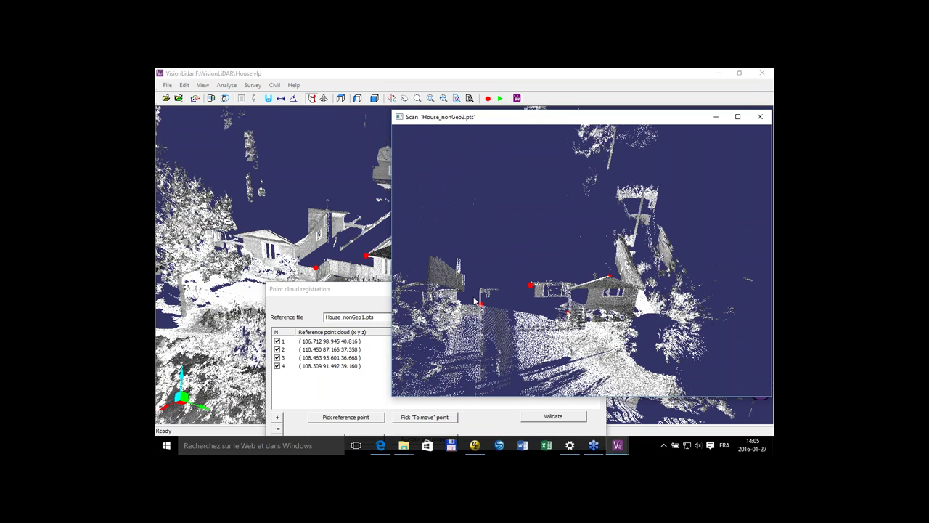
scroll(473, 299, "up", 2)
- Validate the four point pairs between the reference and to-move clouds, and close the registration dialog
left_click_drag(340, 290, 292, 235)
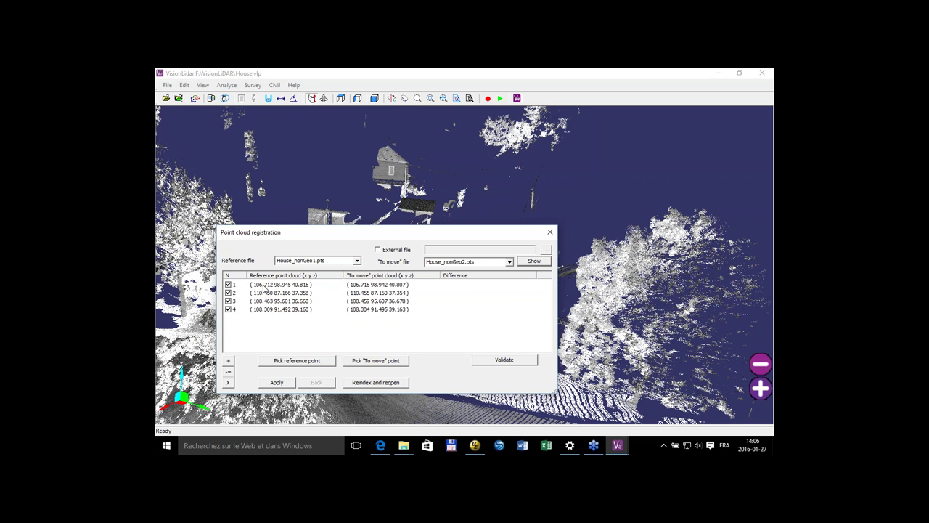
left_click(504, 361)
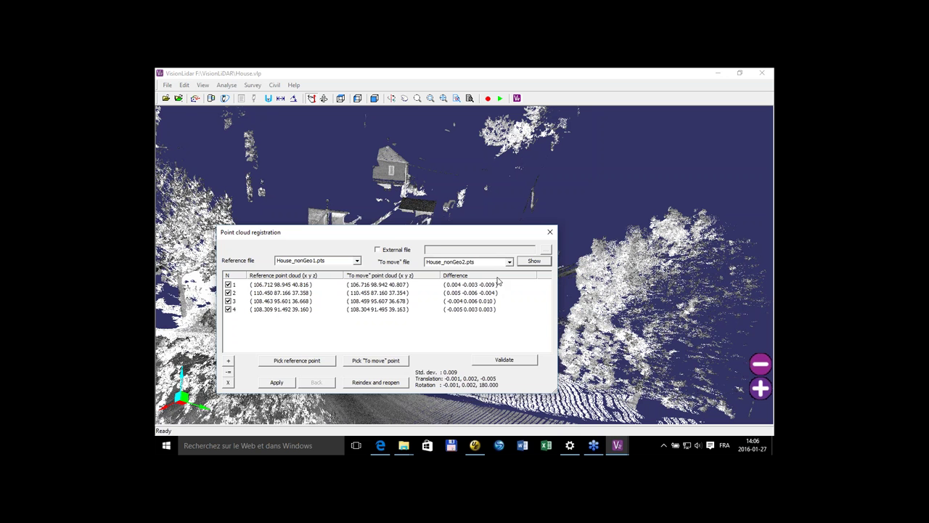
left_click_drag(394, 230, 610, 255)
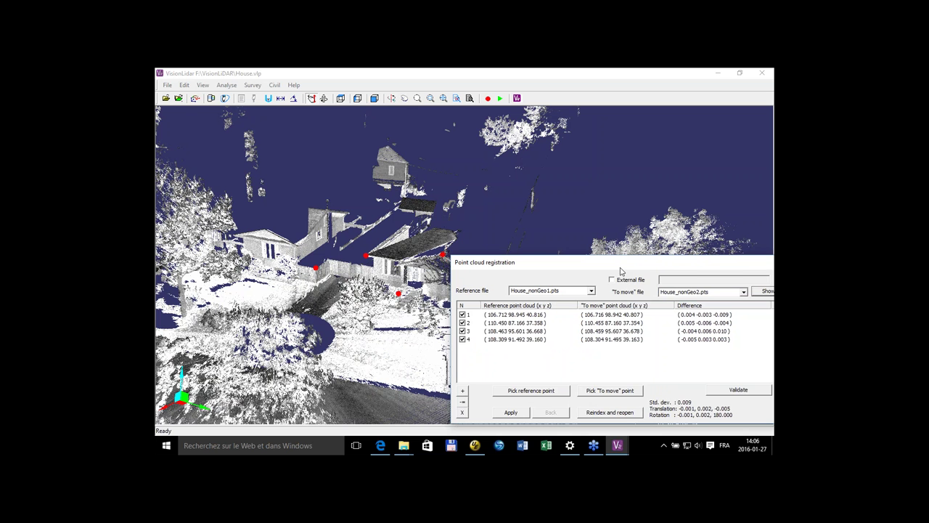
left_click_drag(630, 265, 492, 228)
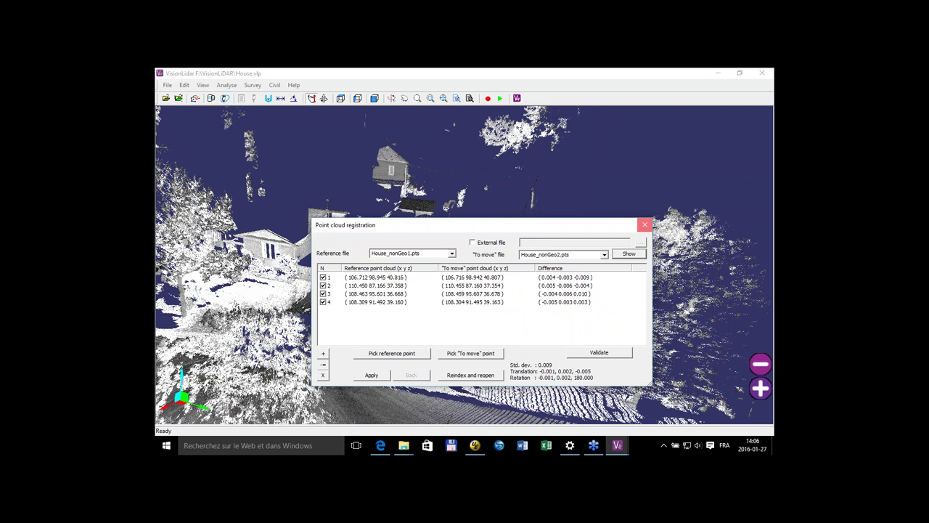
left_click(644, 224)
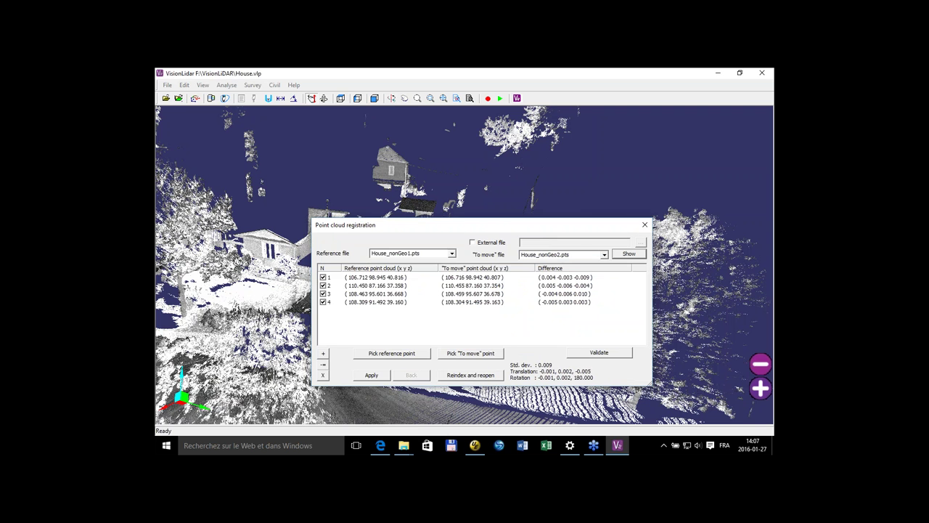
- Display House_nonGeo2.pts, House_nonGeo3_2.pts and House_nonGeo4.pts together with House_nonGeo1.pts, coloured by scan file
left_click(621, 447)
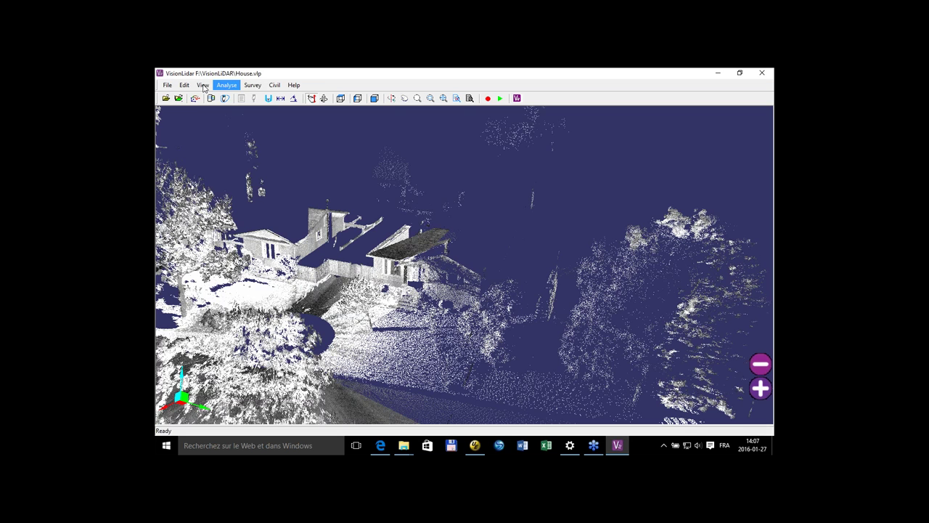
left_click(203, 85)
left_click(218, 139)
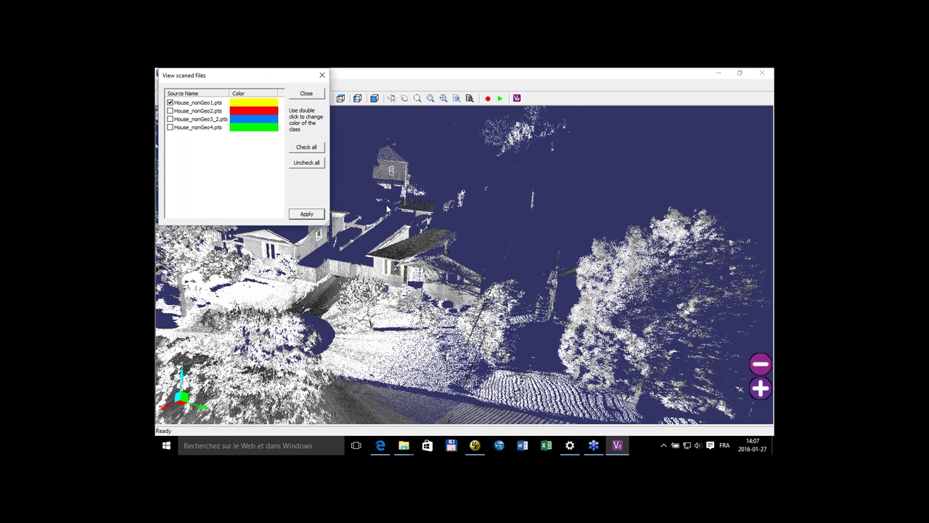
left_click(170, 110)
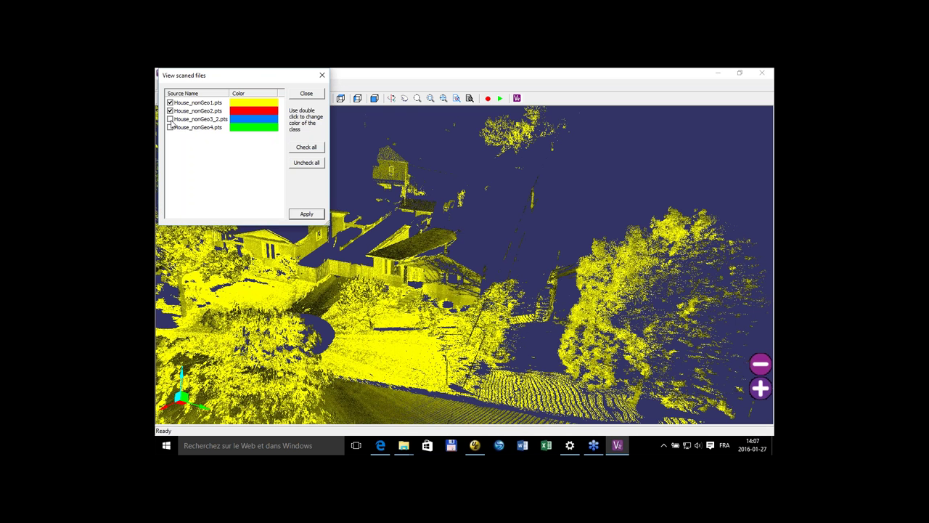
left_click(170, 118)
left_click(169, 127)
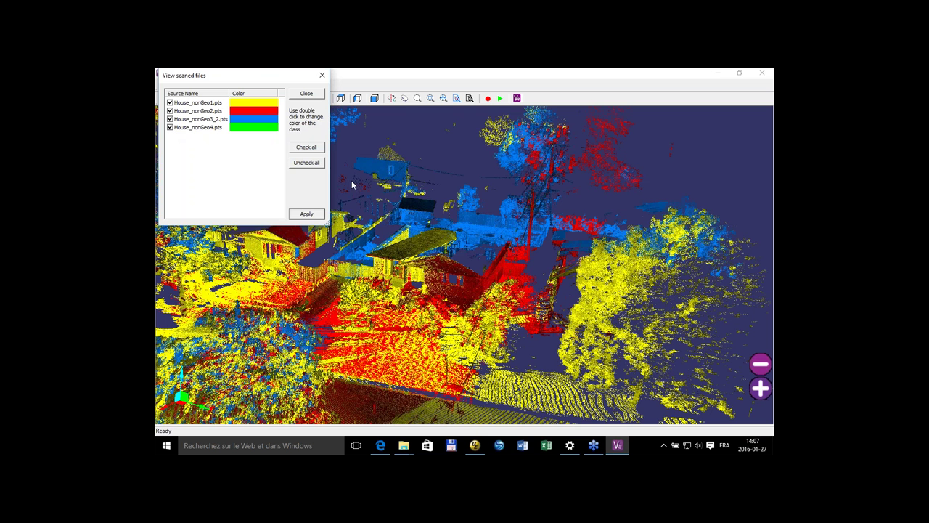
- Inspect how the four coloured scans overlap on the house walls and fences, up close and from above
left_click(637, 352)
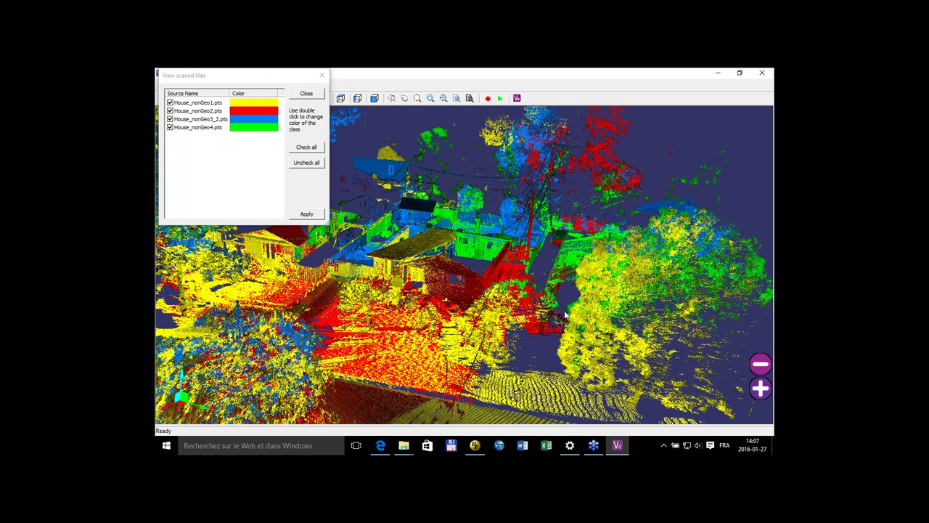
left_click_drag(565, 315, 488, 387)
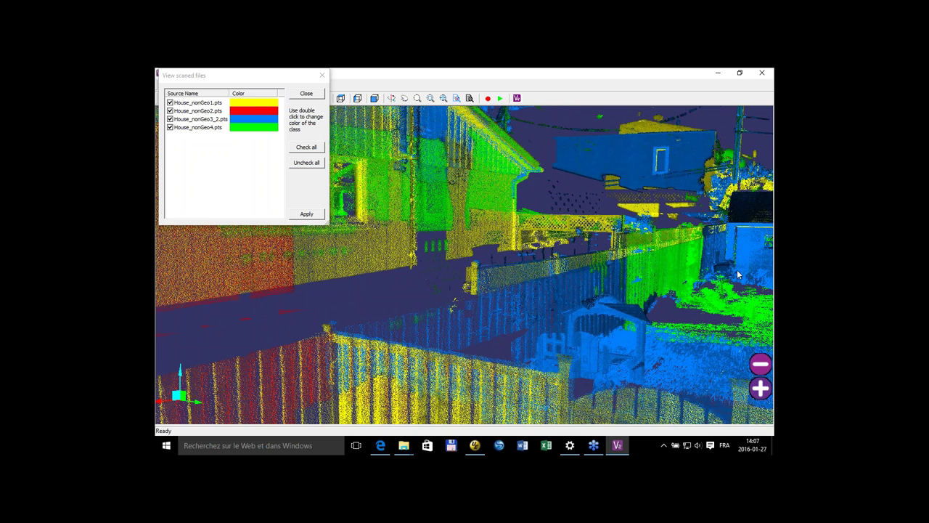
scroll(501, 331, "down", 2)
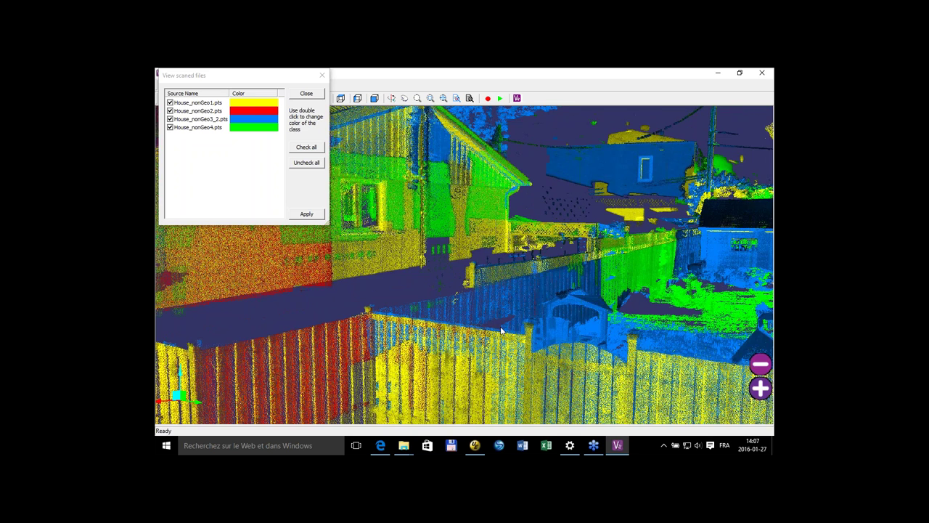
scroll(501, 331, "up", 2)
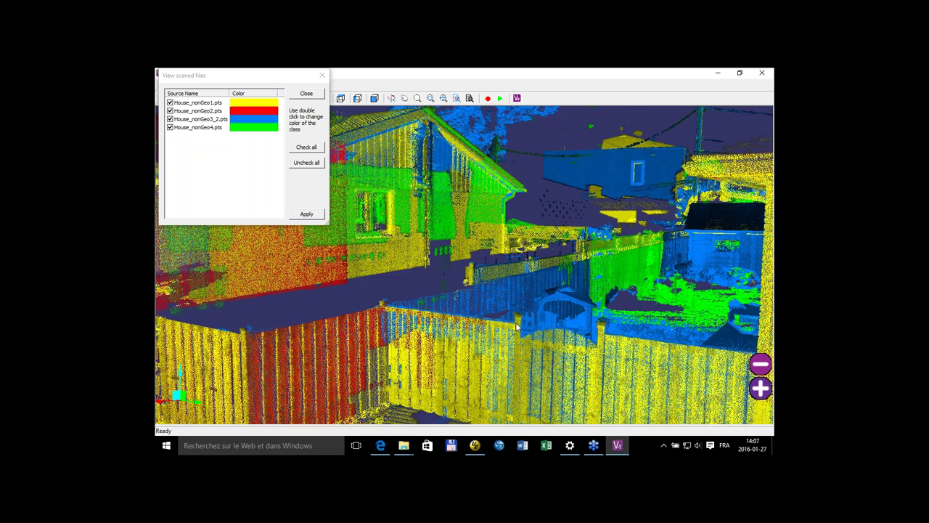
left_click_drag(517, 328, 513, 250)
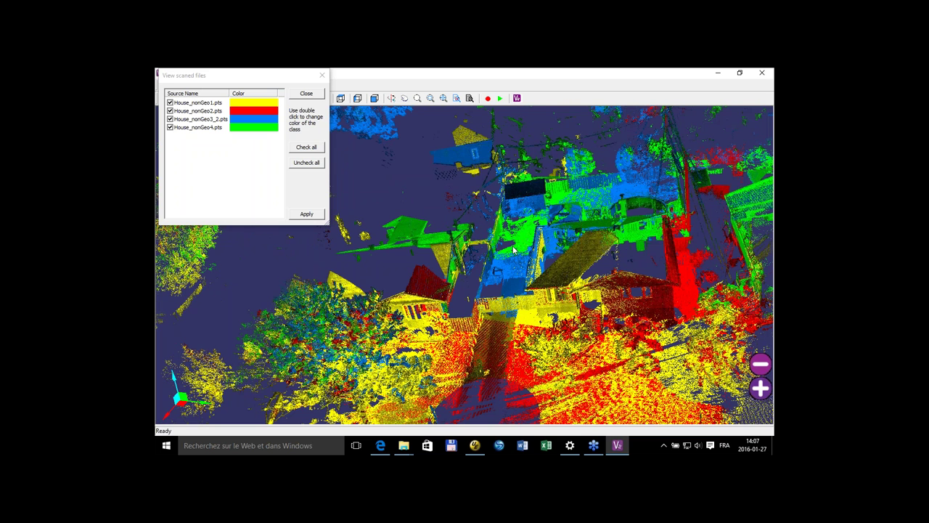
- Close the scan file colour list and open the 222M6.vlp project
left_click(308, 96)
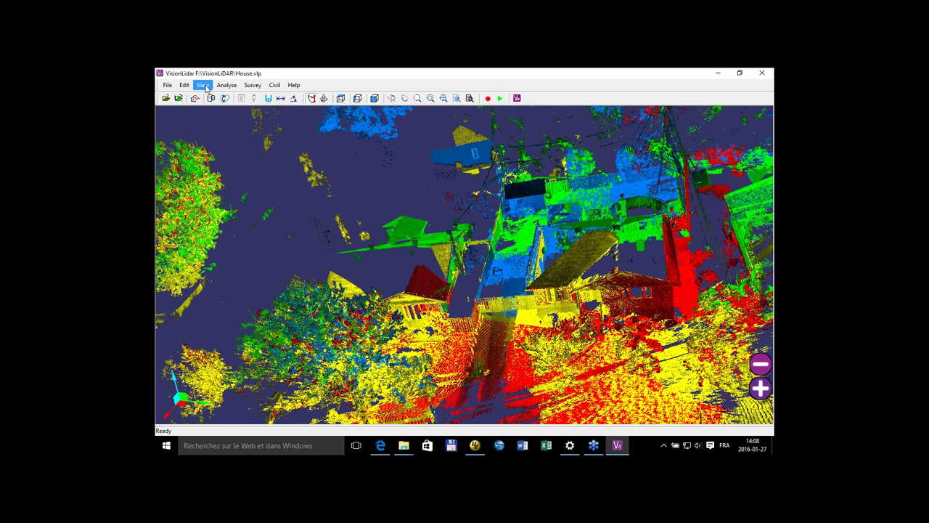
left_click(199, 88)
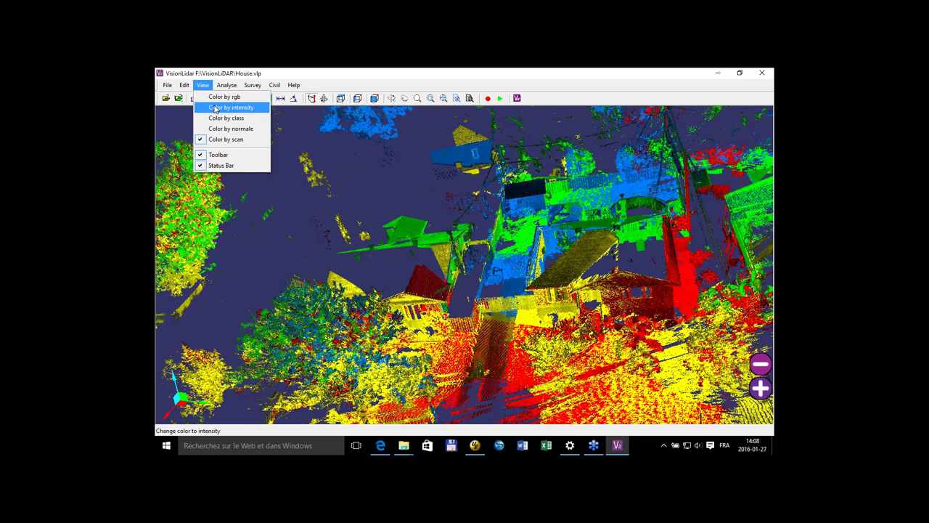
left_click(215, 108)
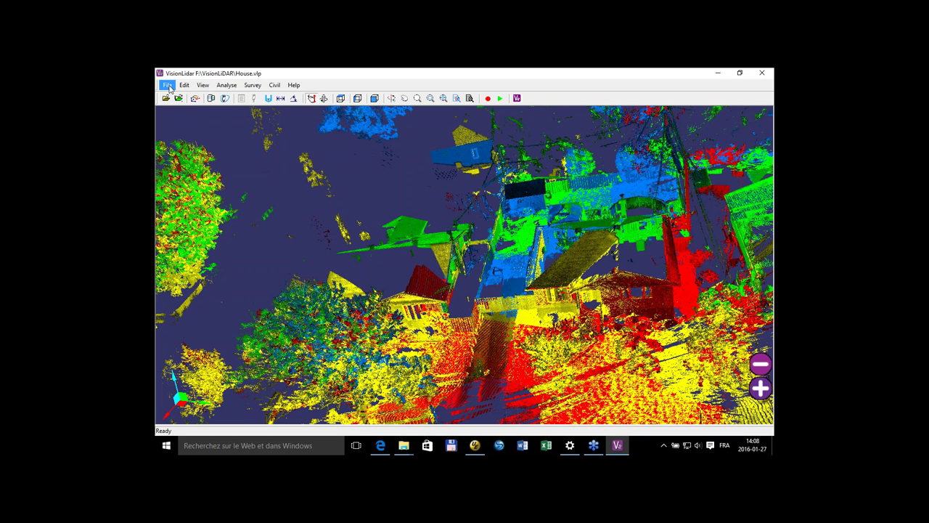
left_click(167, 84)
left_click(200, 202)
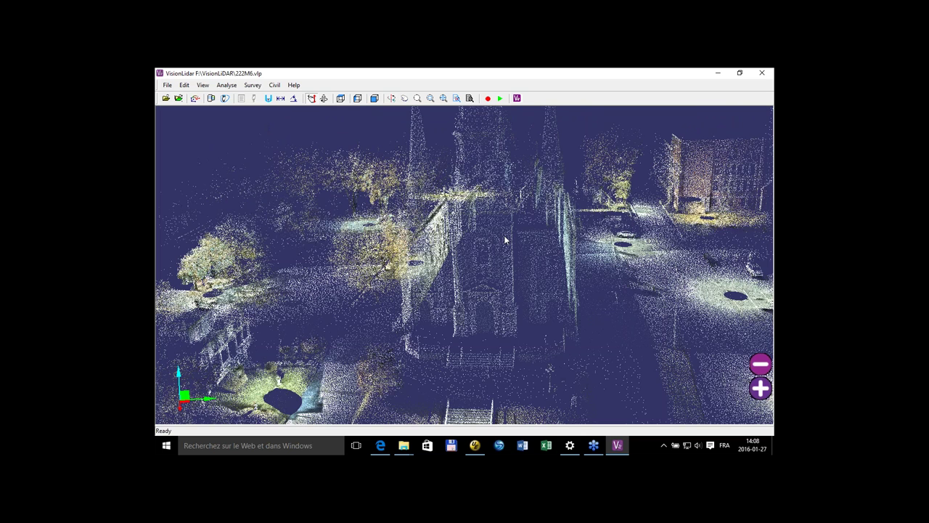
- Inspect the church's front facade in the point cloud, including the arched window, main doorway and entrance steps
mouse_move(495, 276)
left_mouse_down()
mouse_move(512, 270)
mouse_move(511, 309)
mouse_move(507, 280)
left_mouse_up()
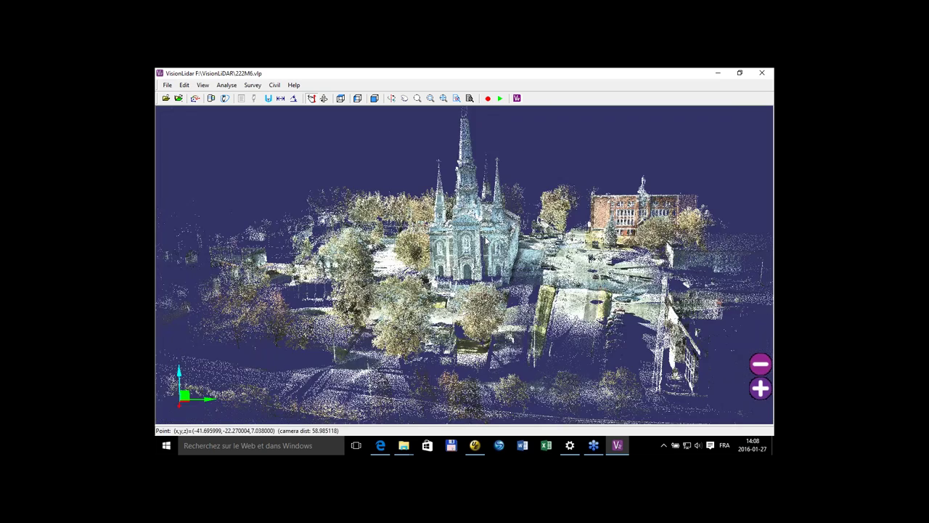
left_click_drag(494, 287, 447, 249)
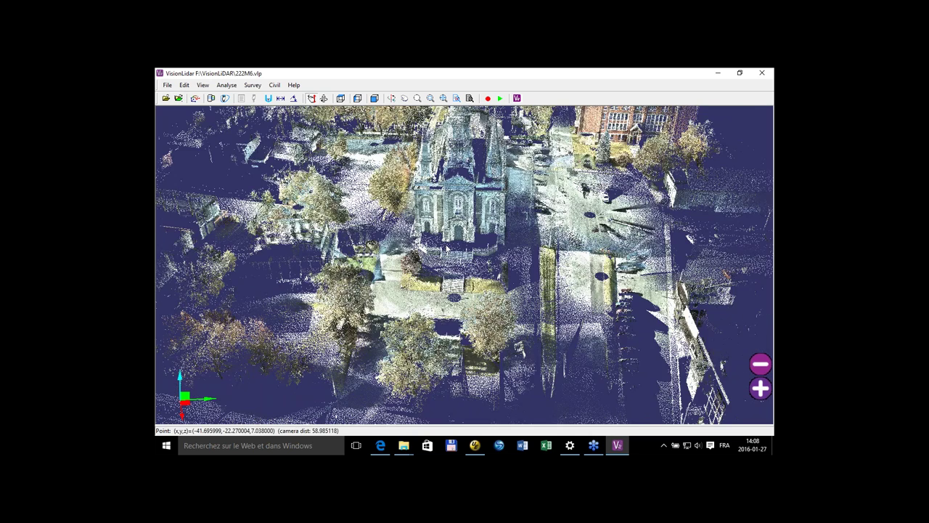
scroll(447, 248, "up", 3)
scroll(449, 248, "up", 3)
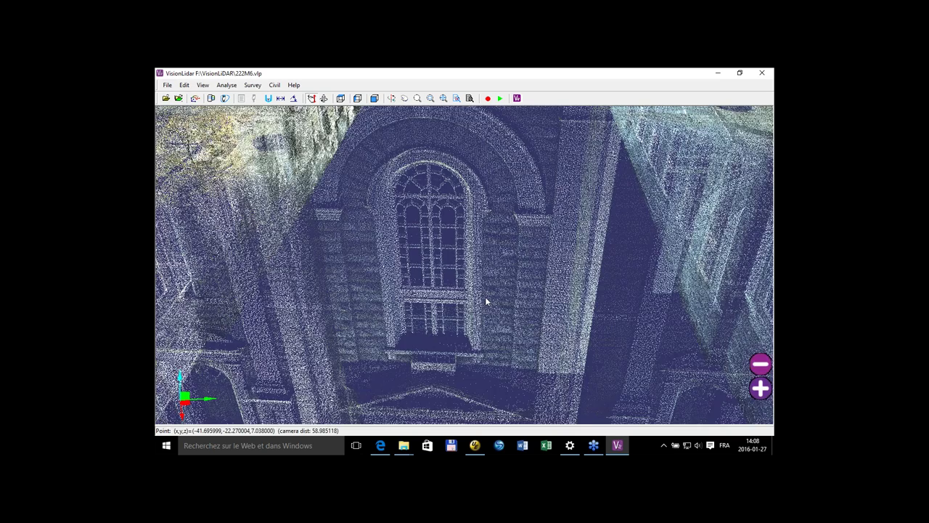
scroll(485, 296, "down", 1)
left_click_drag(504, 295, 475, 285)
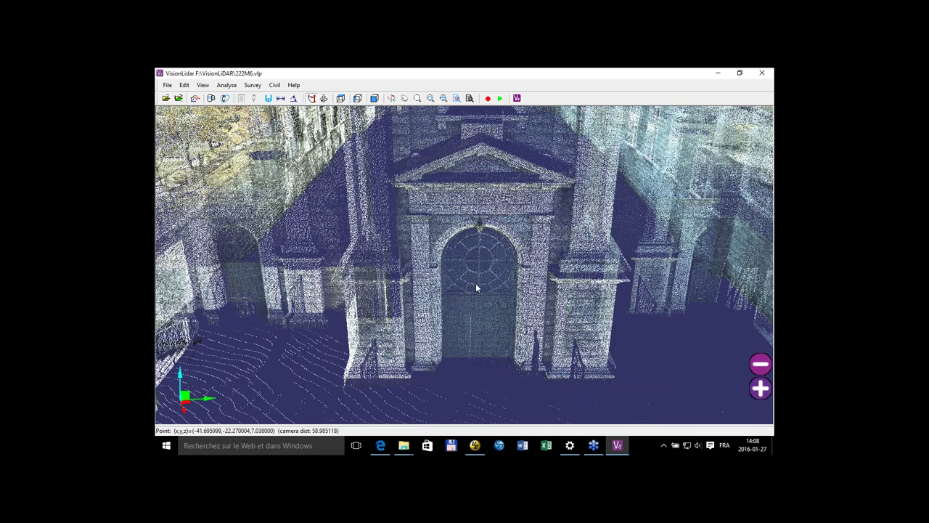
scroll(407, 211, "up", 5)
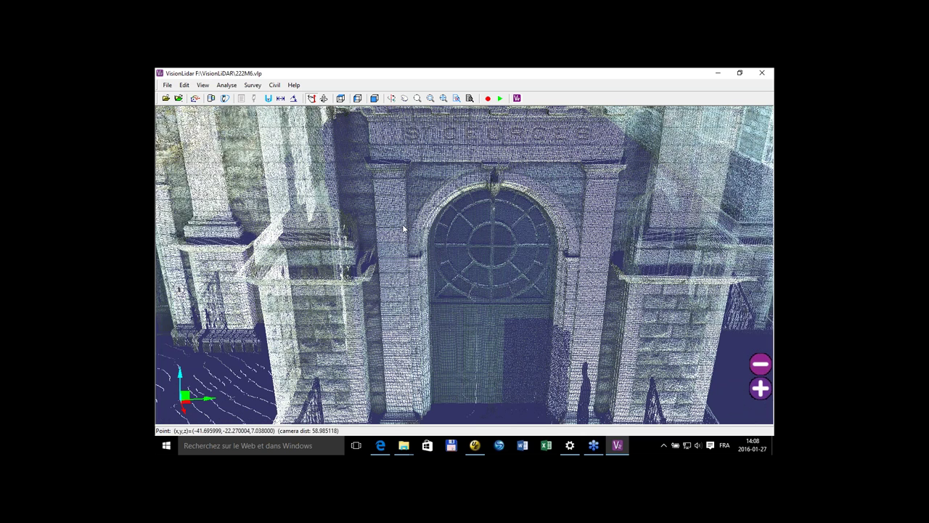
scroll(404, 230, "down", 5)
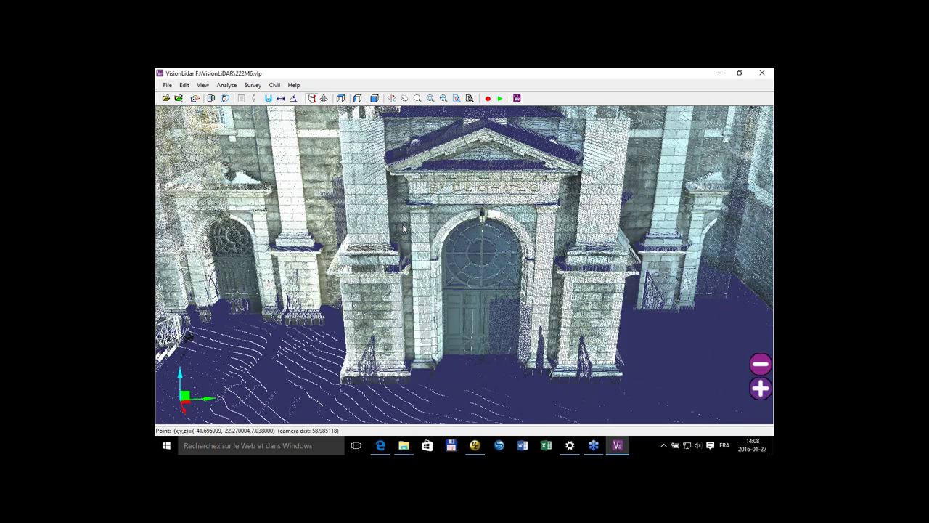
scroll(405, 229, "down", 5)
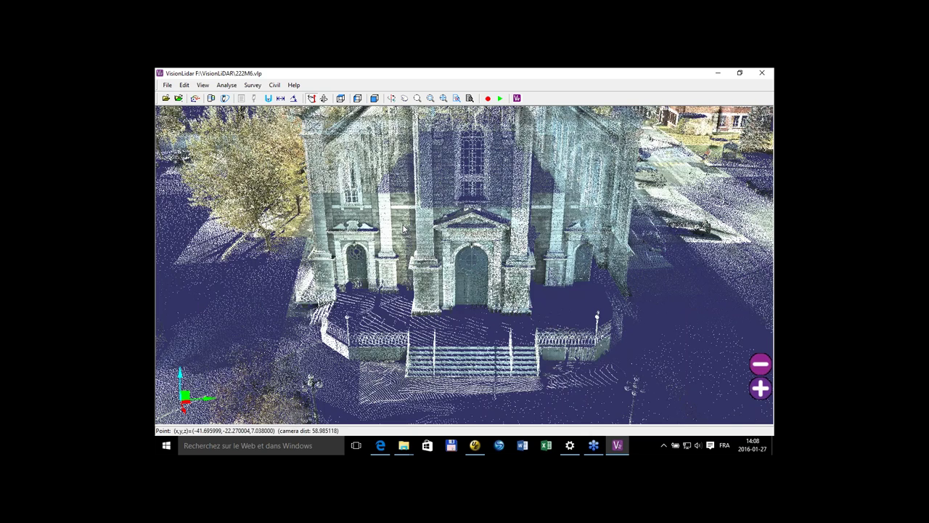
scroll(403, 228, "down", 2)
- Examine the church's side walls, surrounding trees, parking area and brick building from several angles and distances
left_click_drag(375, 277, 437, 281)
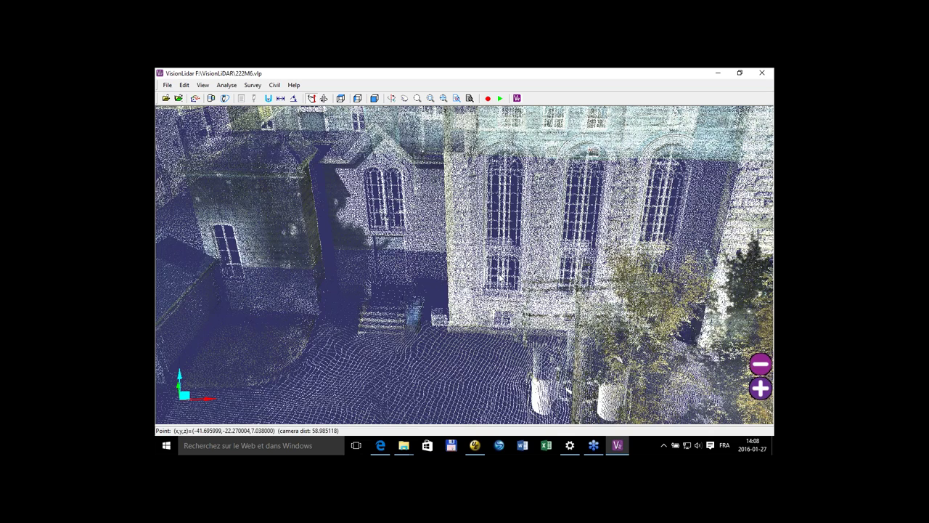
scroll(499, 278, "down", 3)
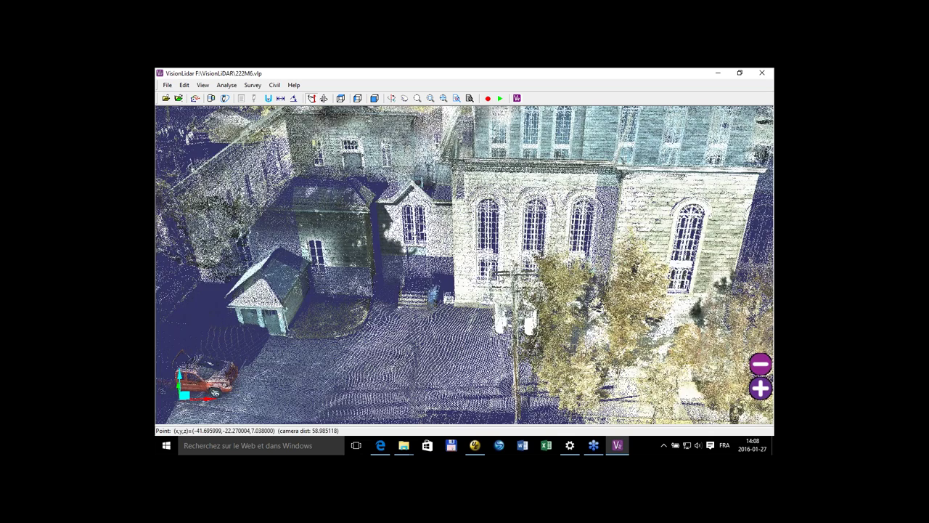
scroll(524, 292, "down", 5)
left_click_drag(524, 292, 485, 299)
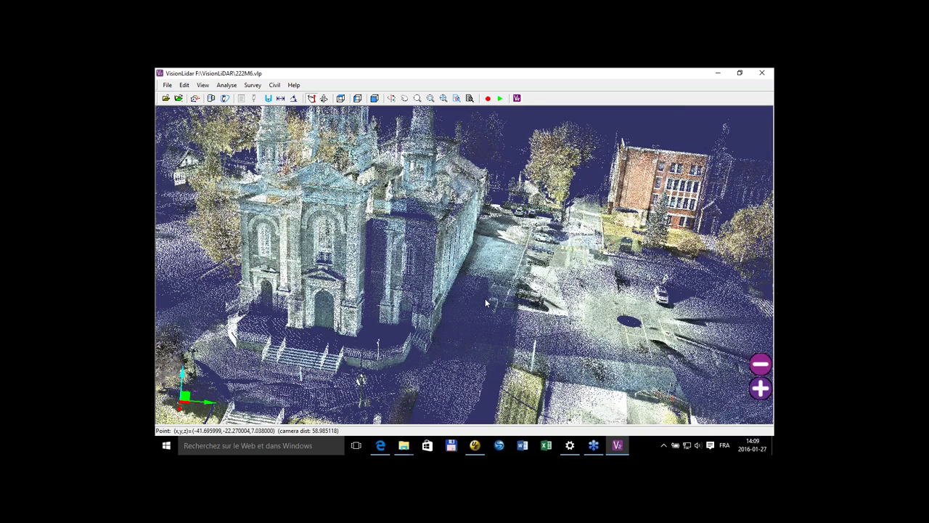
scroll(485, 299, "down", 4)
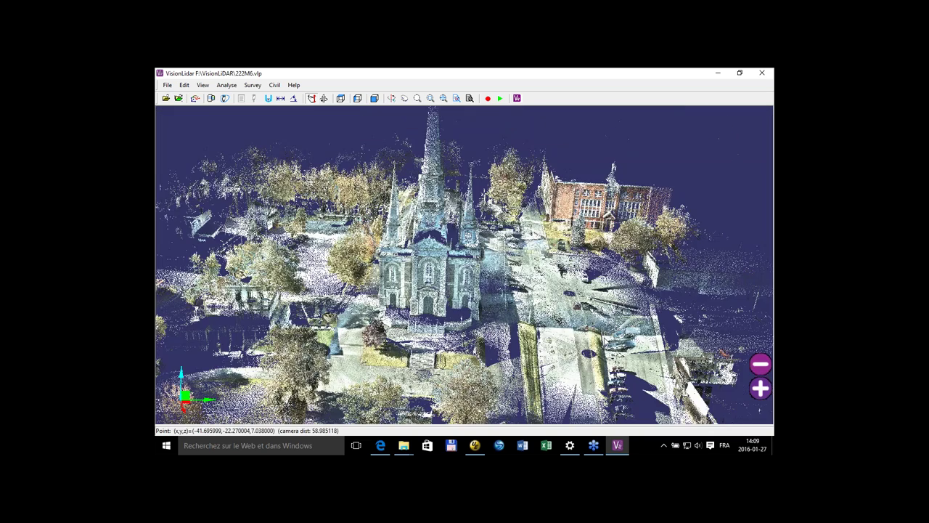
left_click_drag(485, 298, 511, 312)
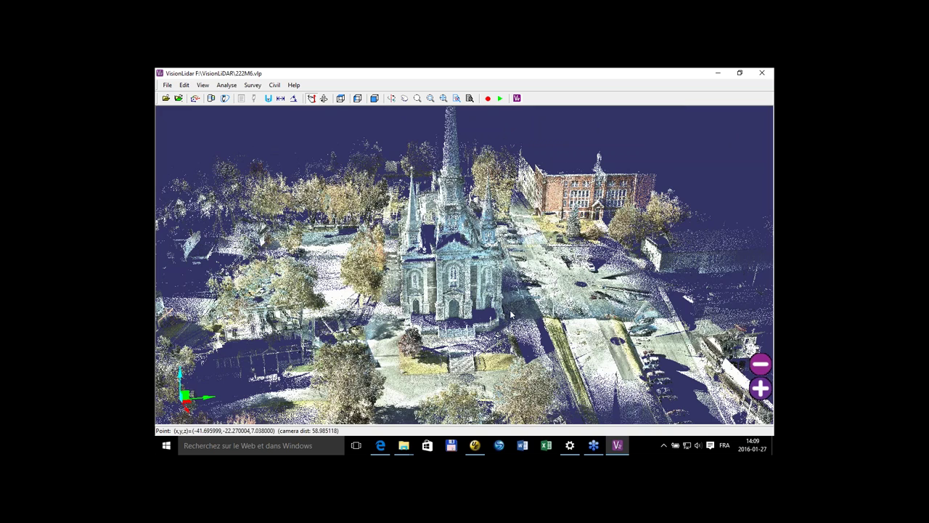
scroll(511, 313, "up", 2)
scroll(511, 313, "up", 2)
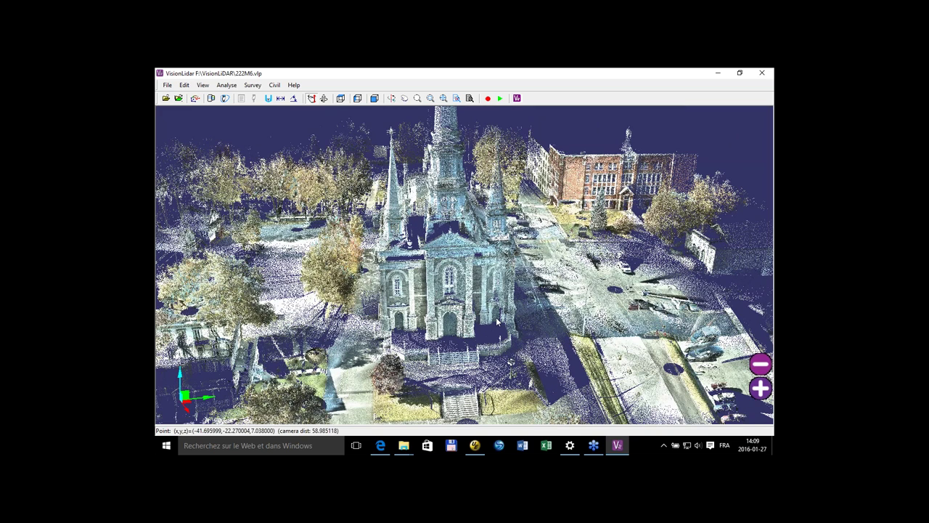
left_click_drag(451, 318, 450, 315)
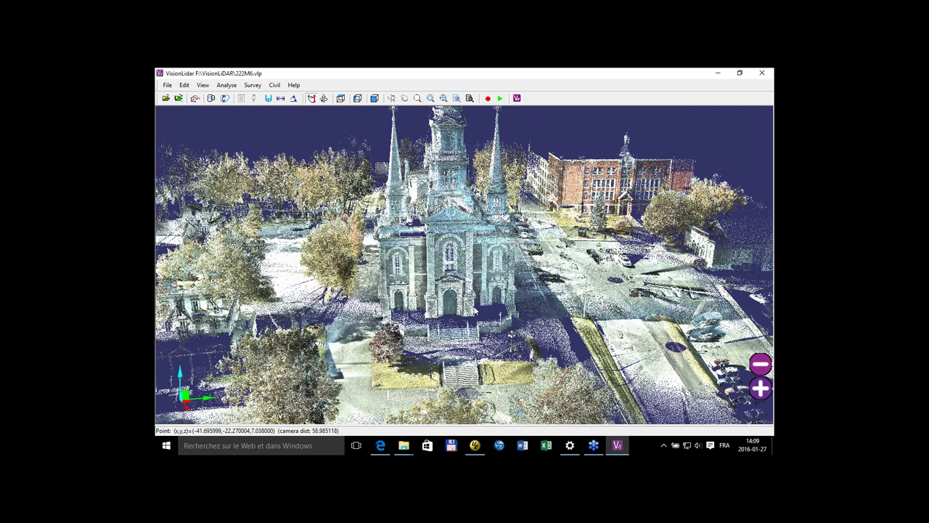
left_click_drag(475, 310, 444, 307)
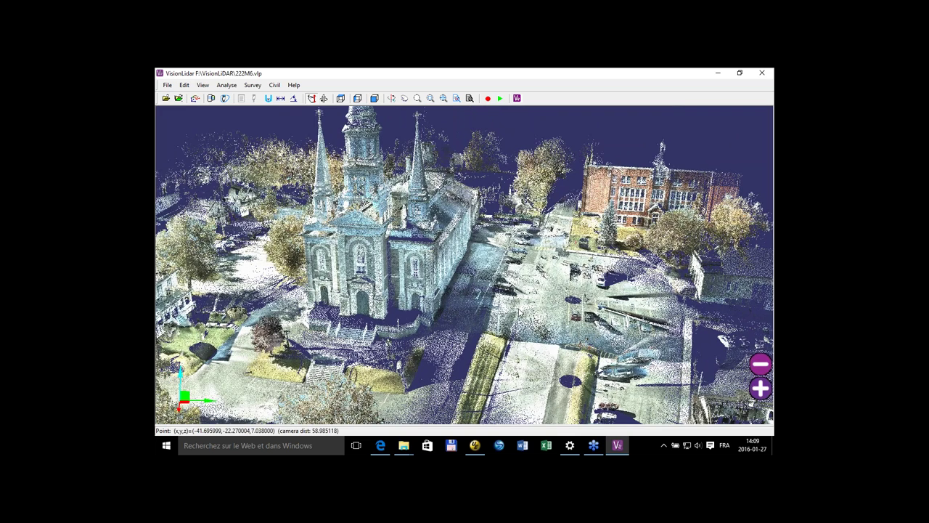
scroll(518, 312, "up", 3)
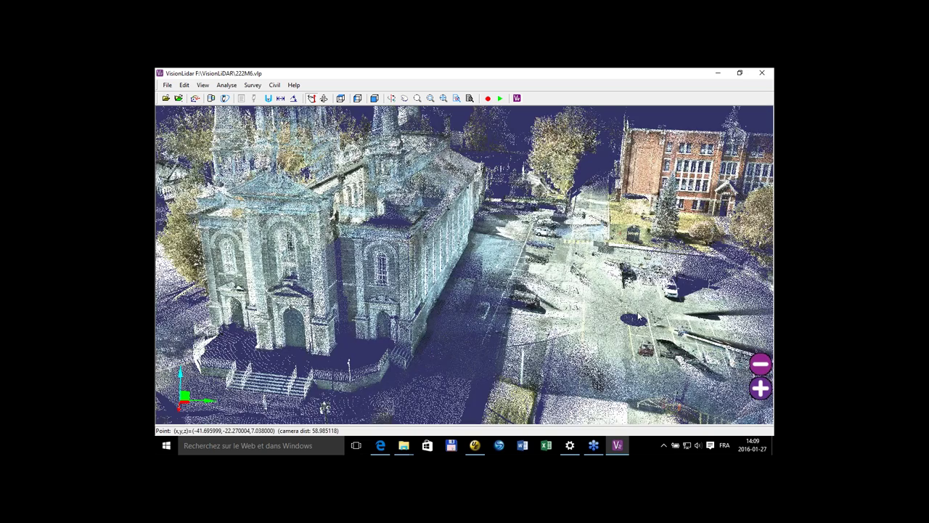
left_click_drag(639, 318, 586, 240)
middle_click_drag(587, 240, 630, 200)
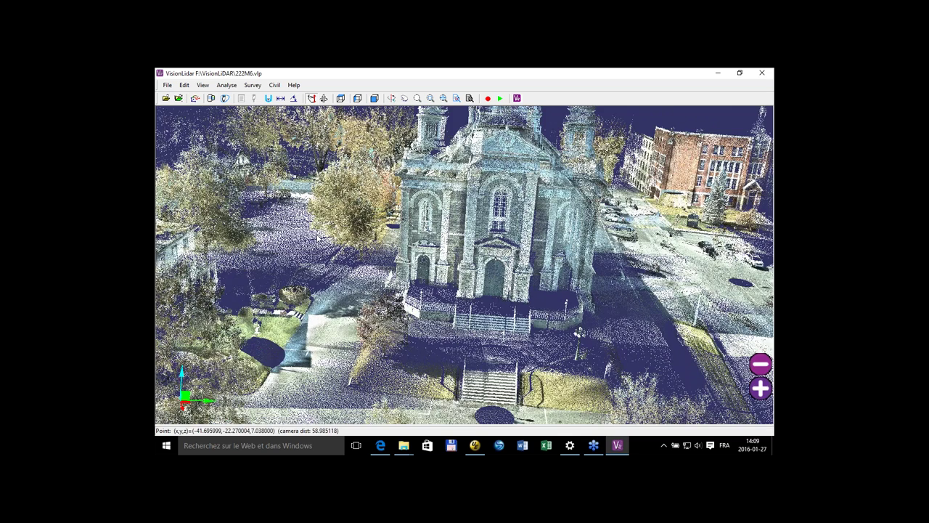
left_click_drag(630, 200, 646, 218)
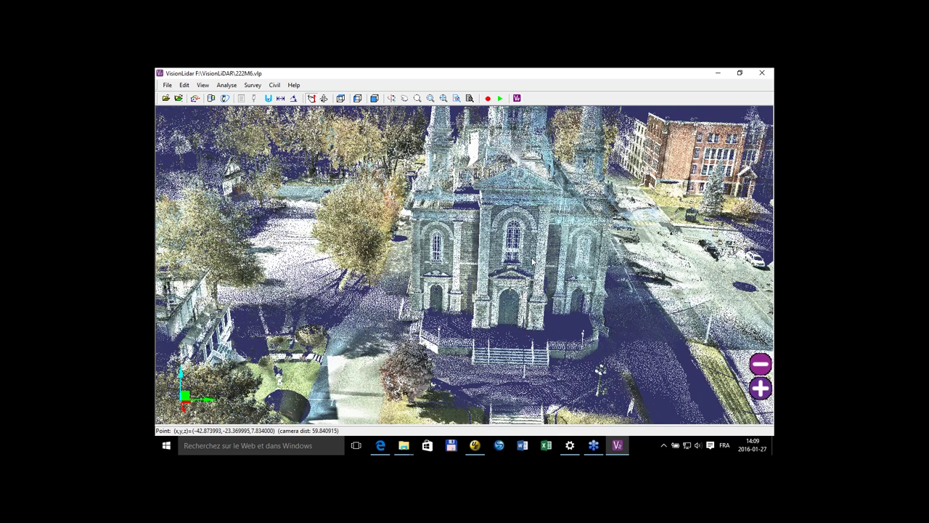
left_click_drag(533, 263, 466, 243)
scroll(467, 244, "down", 1)
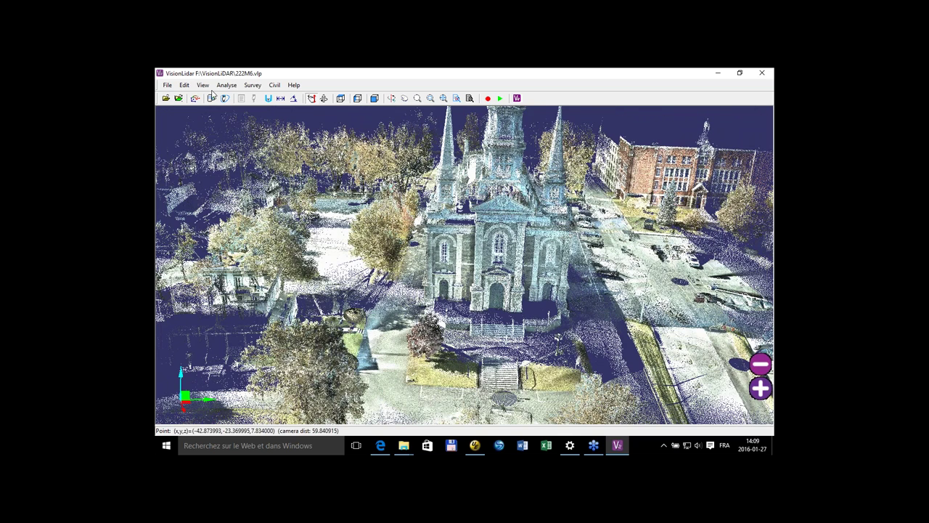
- Colour the church point cloud by intensity and view it from a different angle
left_click(203, 85)
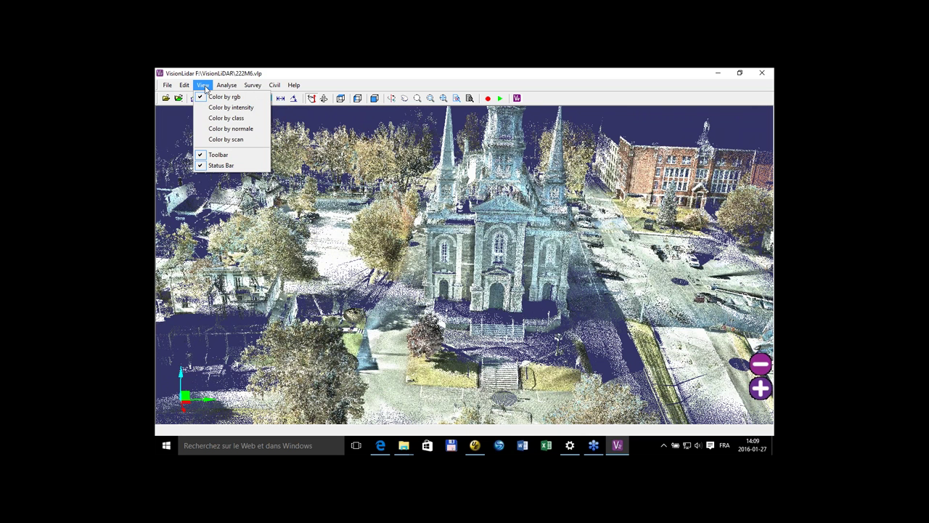
left_click(207, 111)
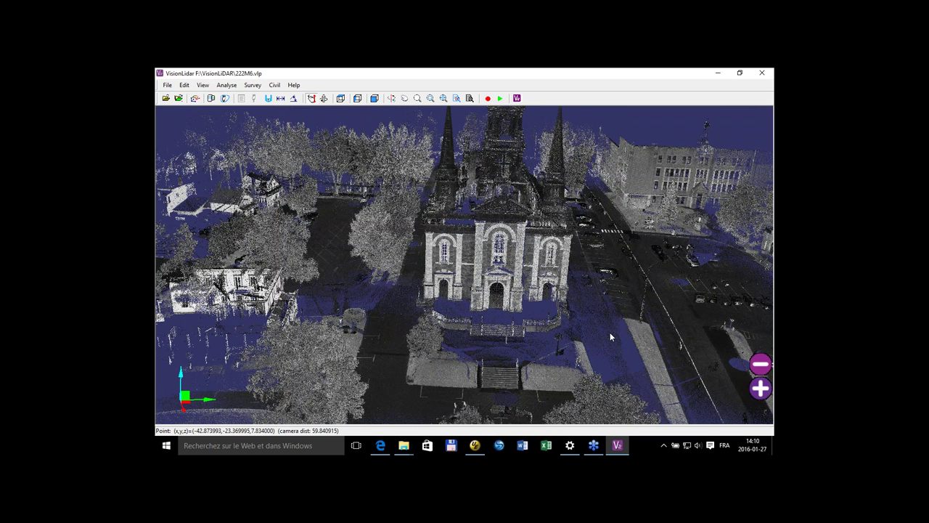
left_click_drag(611, 333, 641, 363)
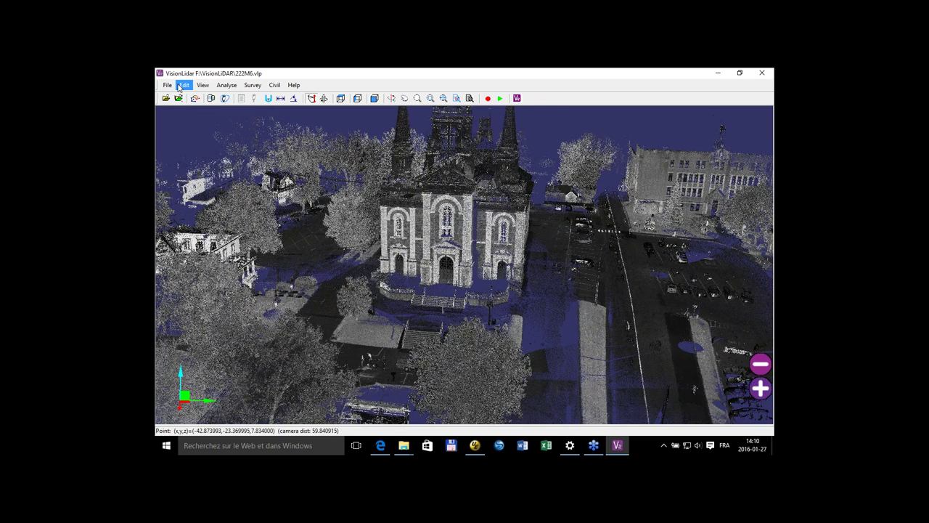
- Colour the church point cloud by class with all classes shown, and move the class list clear of the menu bar
left_click(226, 85)
mouse_move(202, 87)
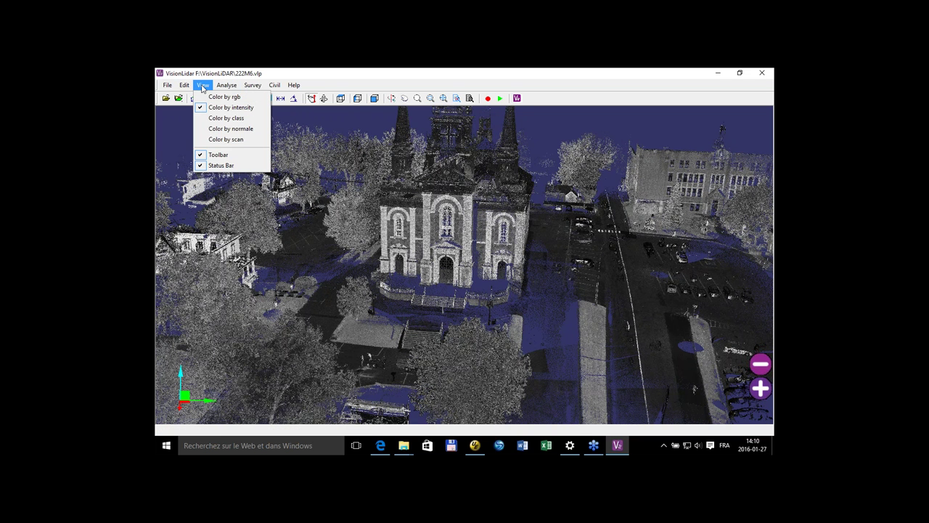
left_click(231, 120)
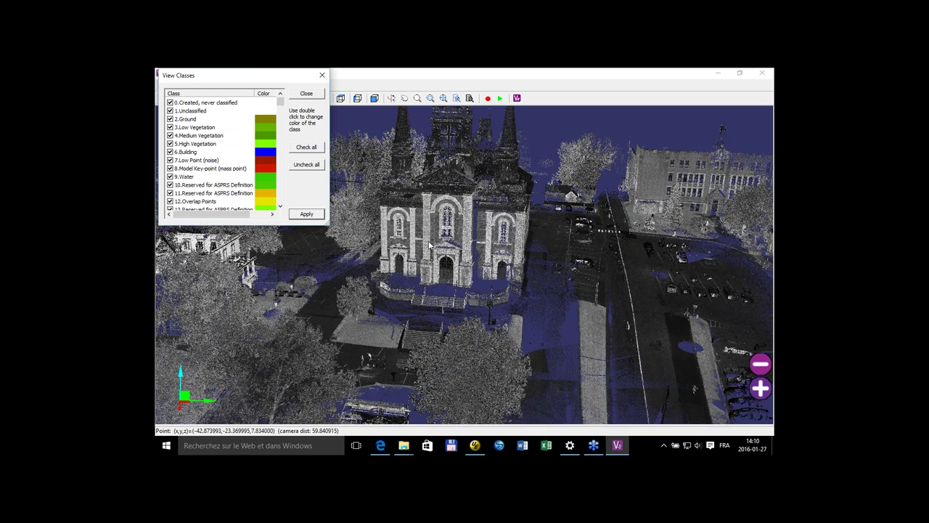
left_click_drag(551, 317, 610, 361)
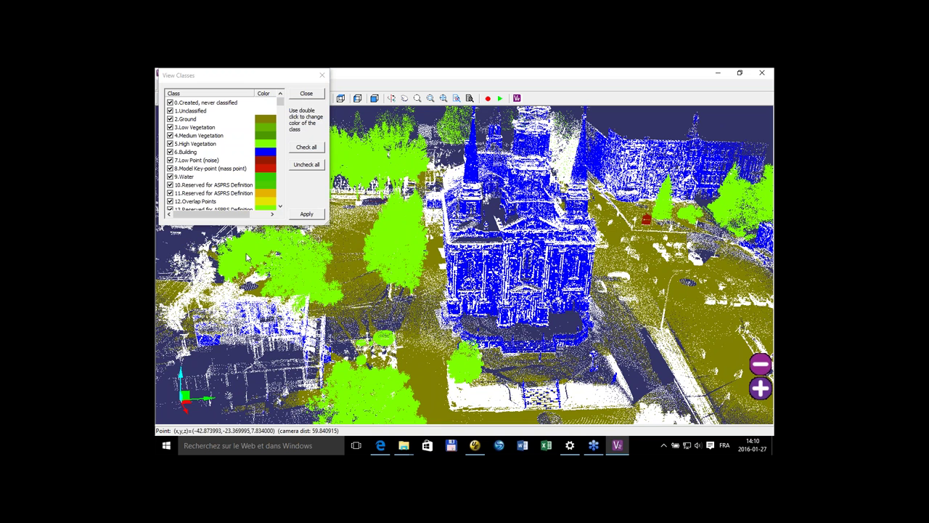
left_click_drag(252, 78, 268, 170)
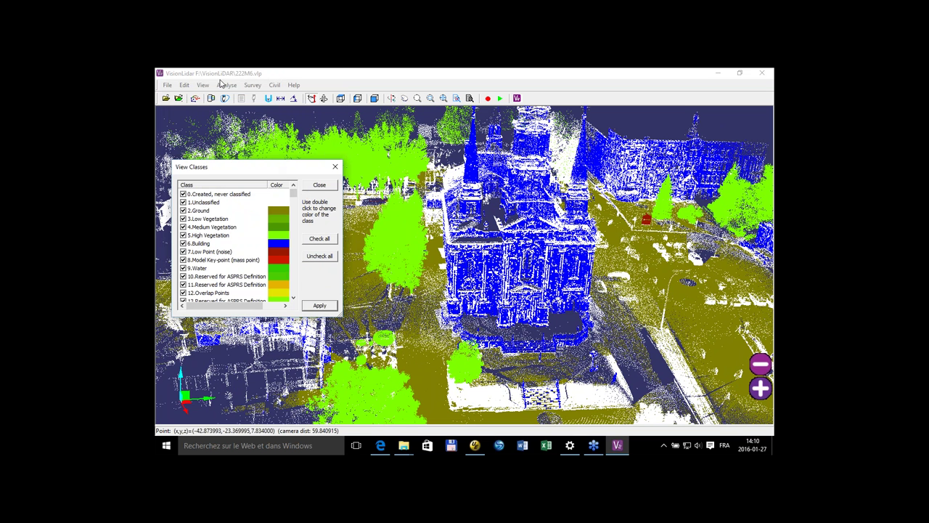
- Look over the available classification commands, then hide the "0.Created, never classified" points and inspect the remaining classes around the church
left_click(225, 85)
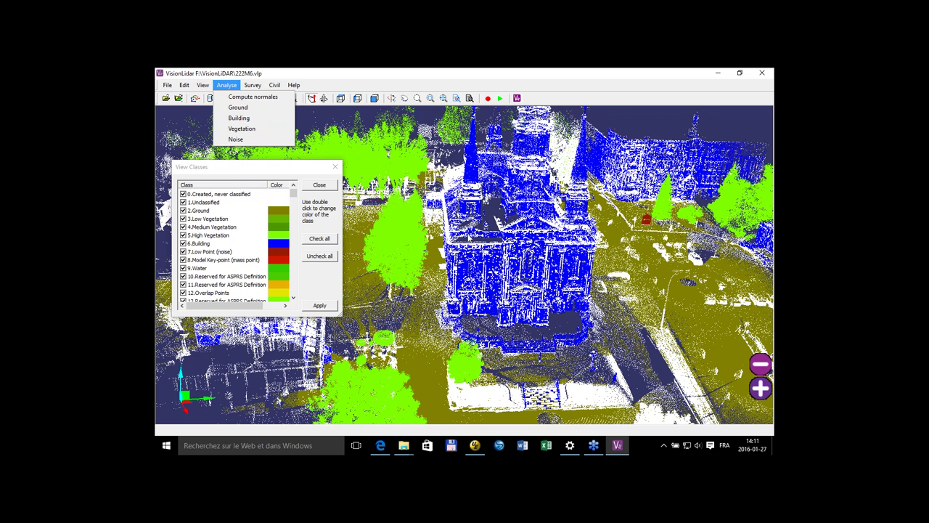
left_click(183, 194)
left_click(186, 202)
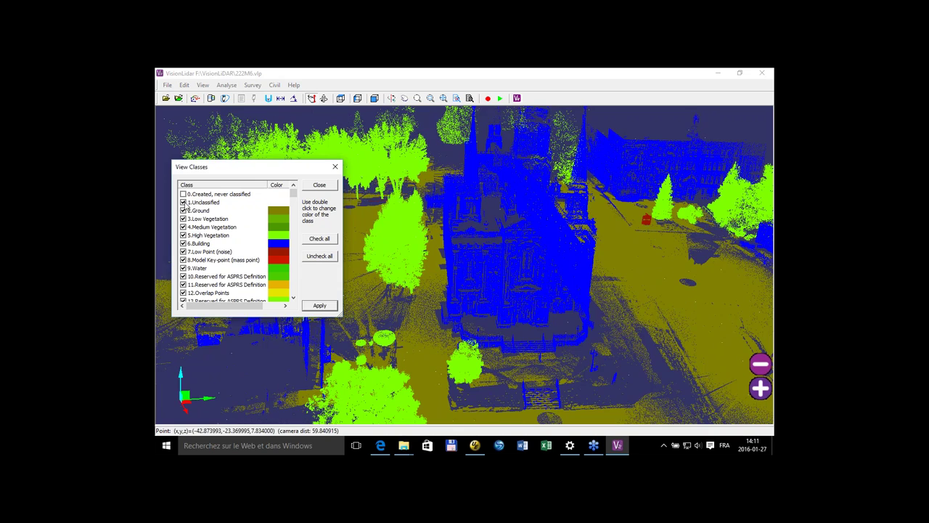
left_click(695, 386)
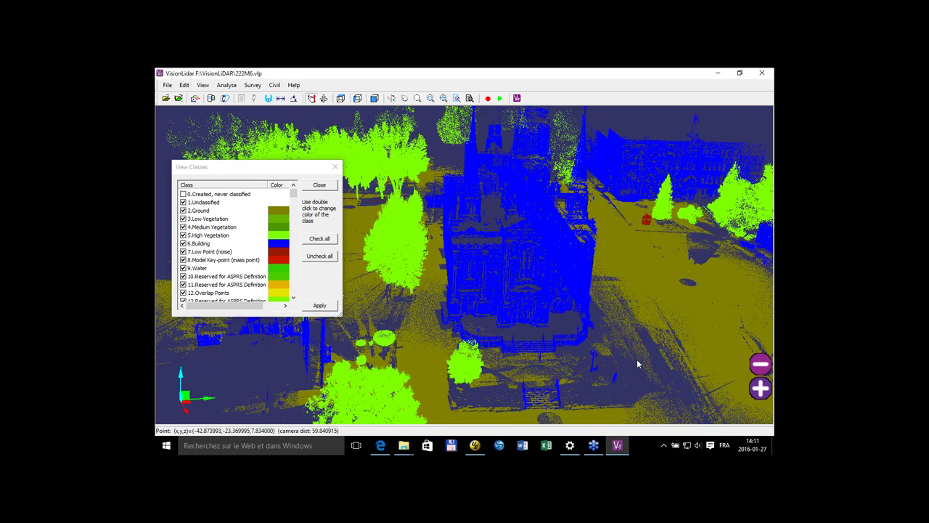
left_click_drag(636, 361, 682, 362)
left_click_drag(605, 349, 595, 349)
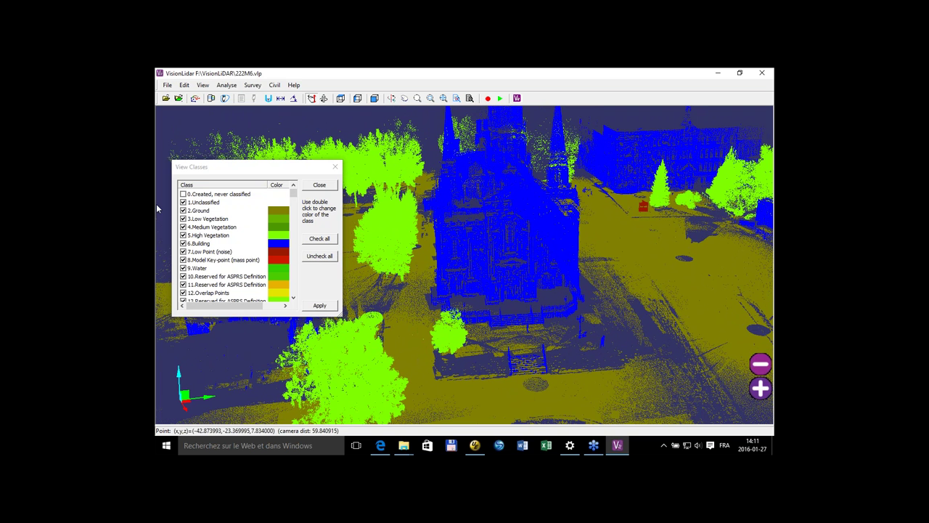
- Hide all classes except 2.Ground so that only the ground points are displayed
left_click(323, 256)
left_click(183, 211)
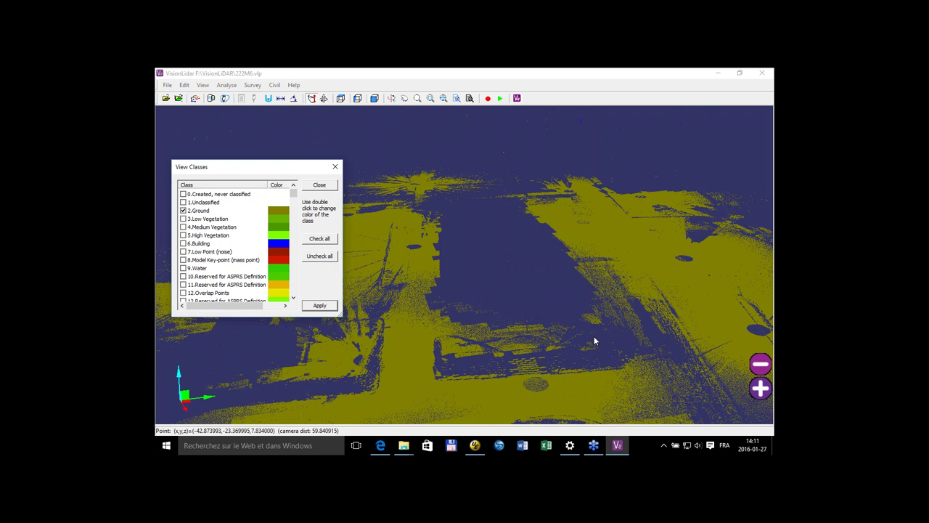
- Show the 0.Created, never classified and 6.Building classes together with 2.Ground, and inspect the building walls around the parking area
left_click_drag(500, 355, 514, 336)
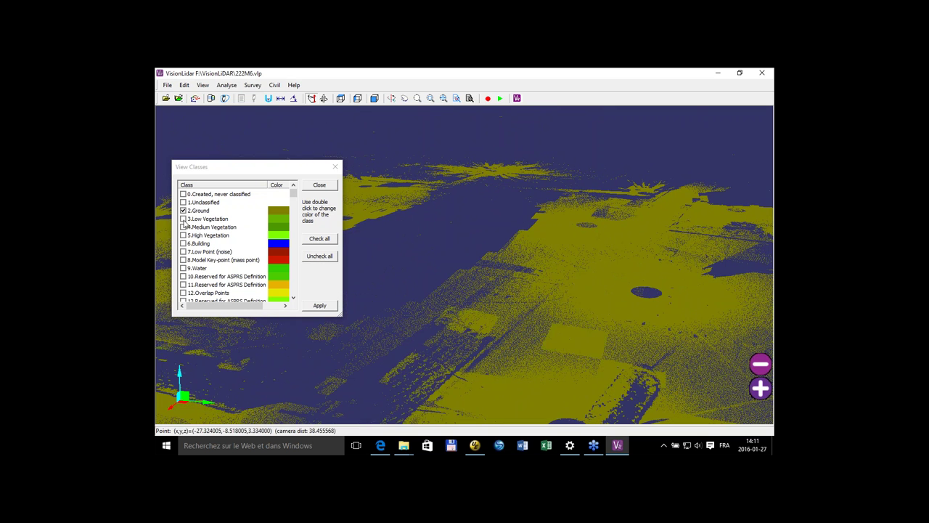
left_click(183, 194)
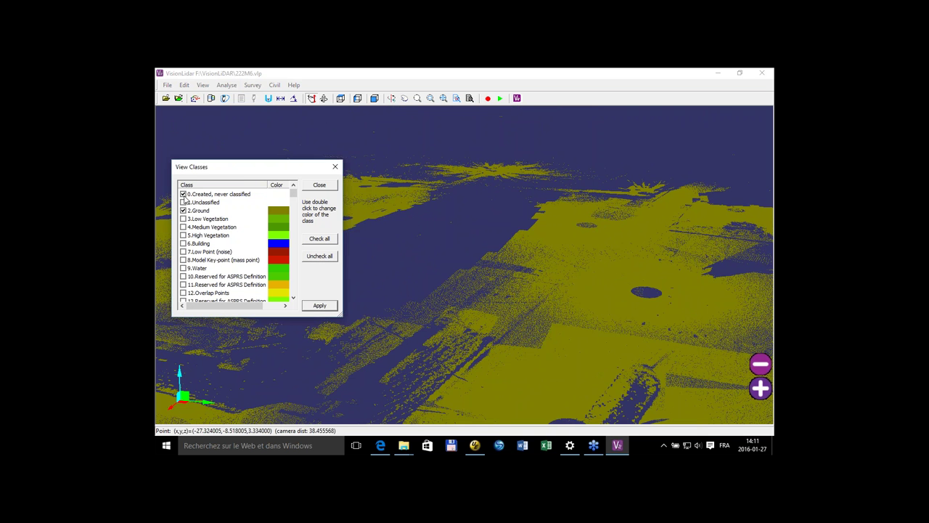
left_click(184, 244)
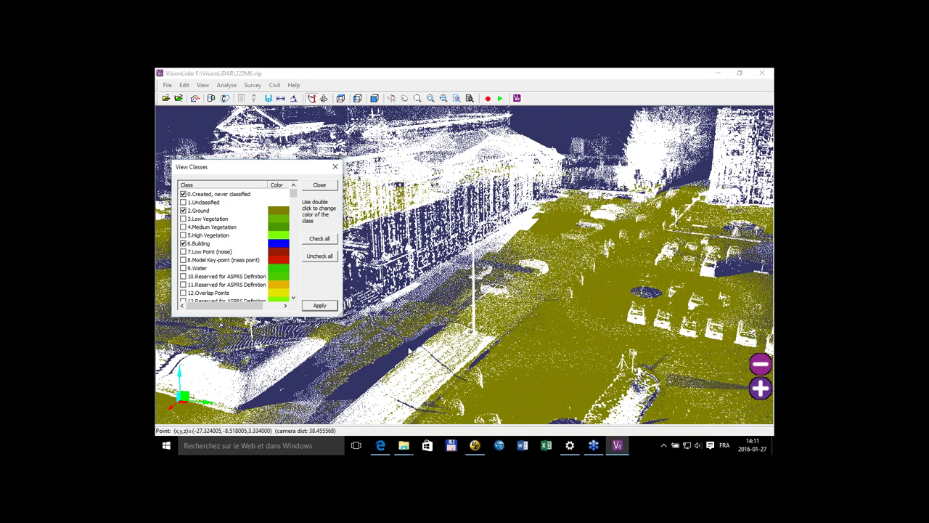
left_click_drag(411, 351, 638, 326)
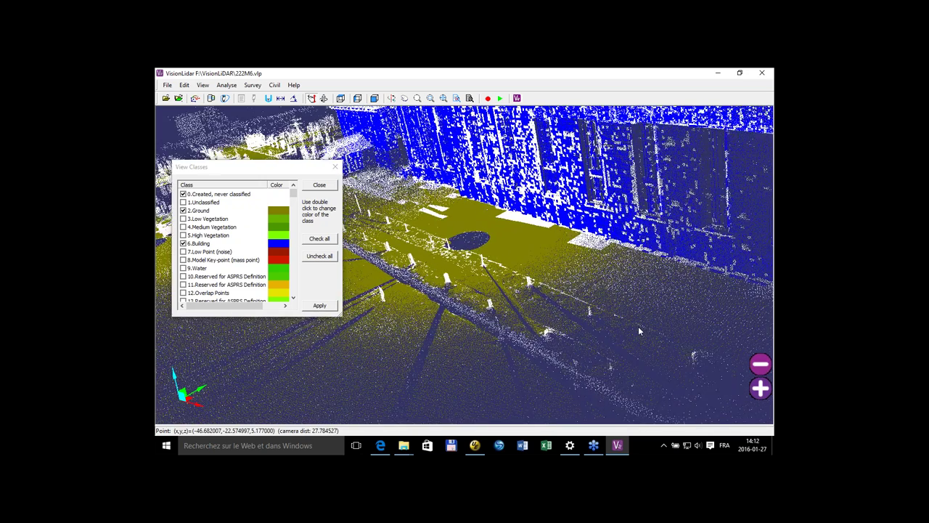
mouse_move(432, 185)
left_mouse_down()
mouse_move(459, 213)
mouse_move(440, 191)
left_mouse_up()
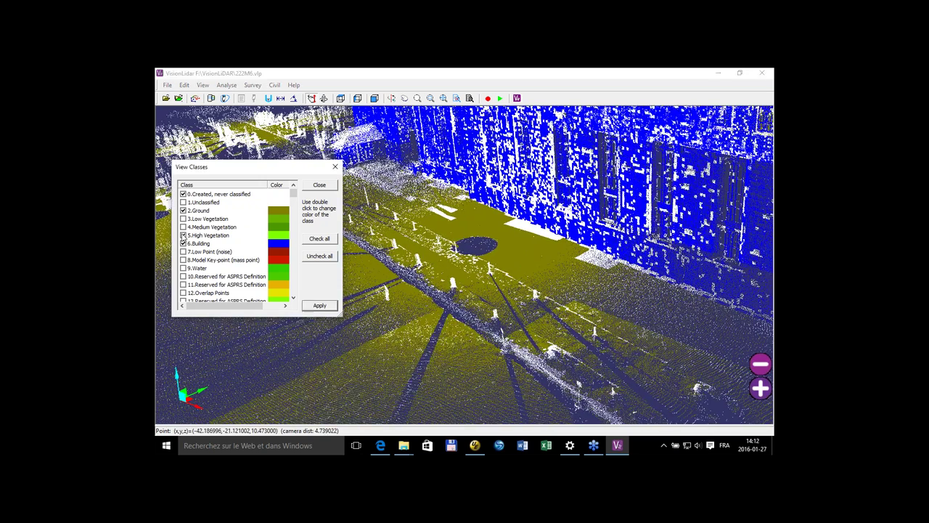
- Display the 5.High Vegetation class for comparison, hide it again, and view the church front without the trees
left_click(182, 235)
left_click(183, 234)
left_click(183, 234)
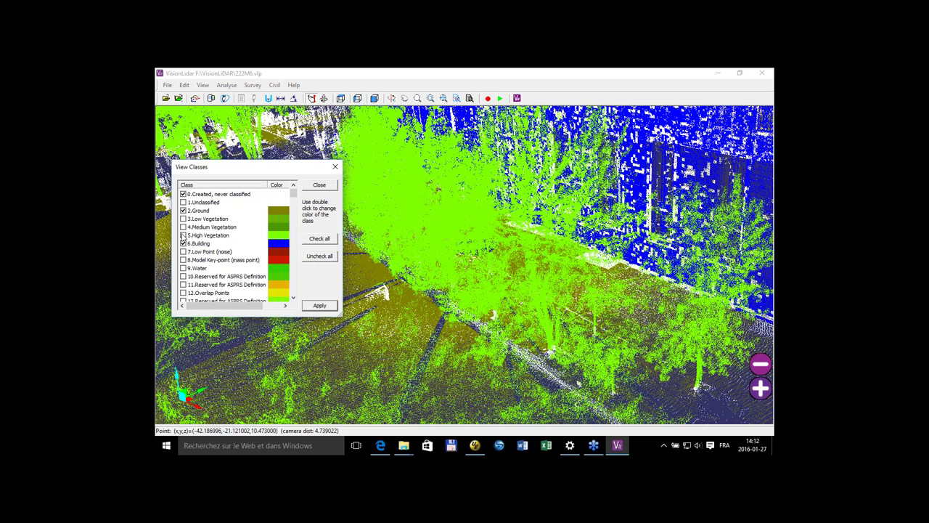
left_click(183, 235)
left_click(675, 319)
left_click_drag(649, 324, 450, 341)
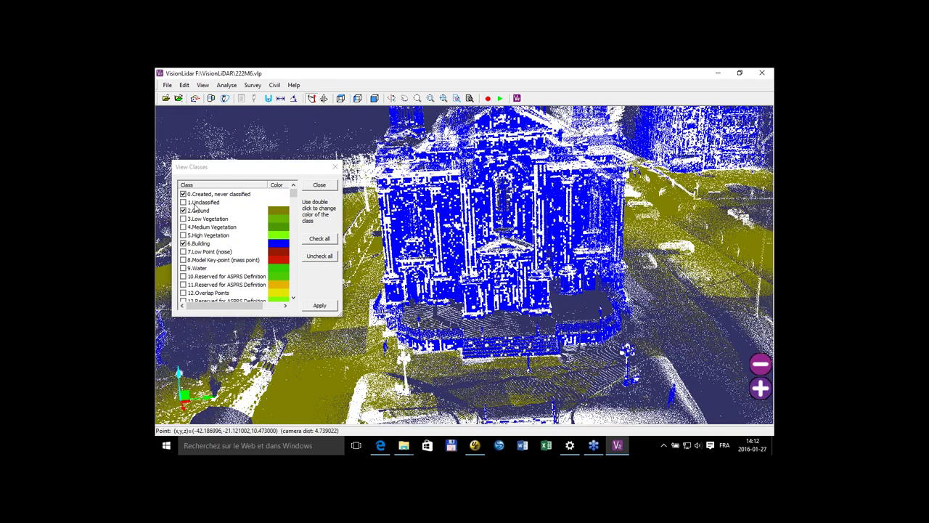
- Turn all classes back on, close the class list, and look over the analysis and colouring commands
left_click(326, 186)
left_click(327, 187)
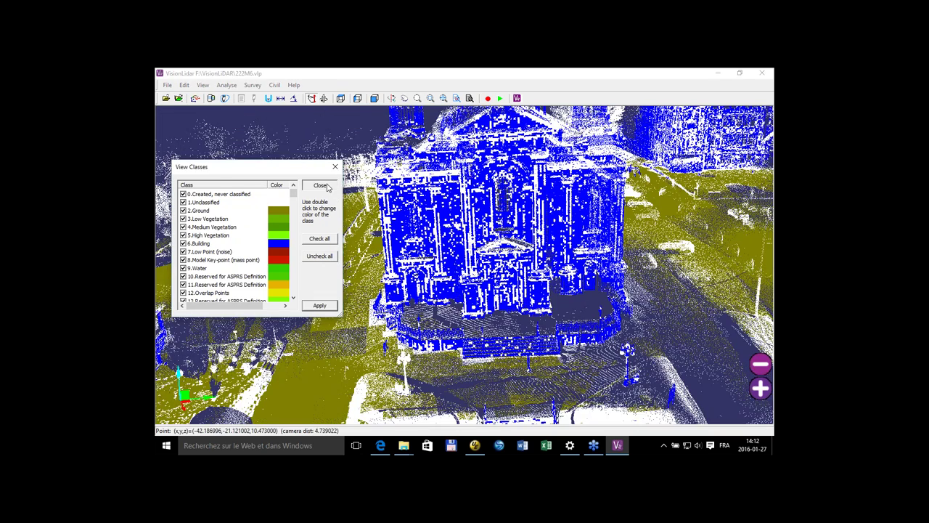
left_click(227, 86)
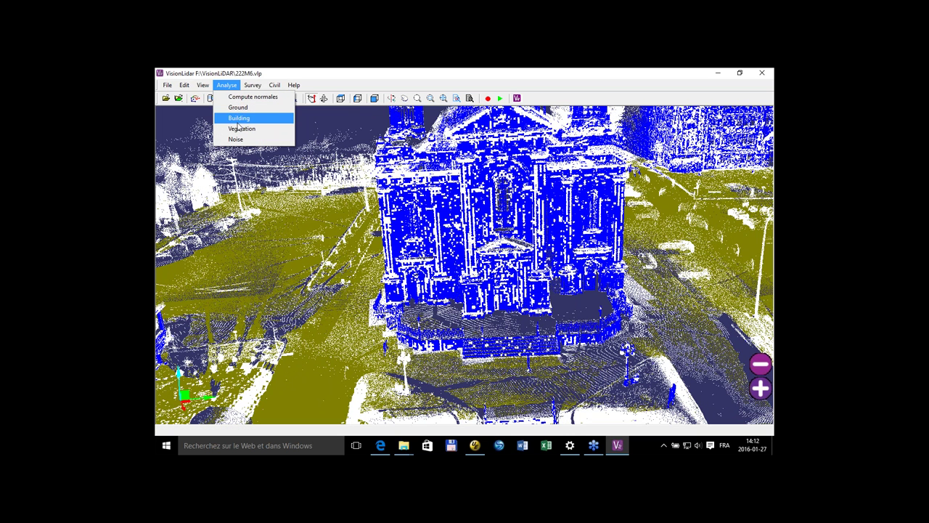
mouse_move(204, 85)
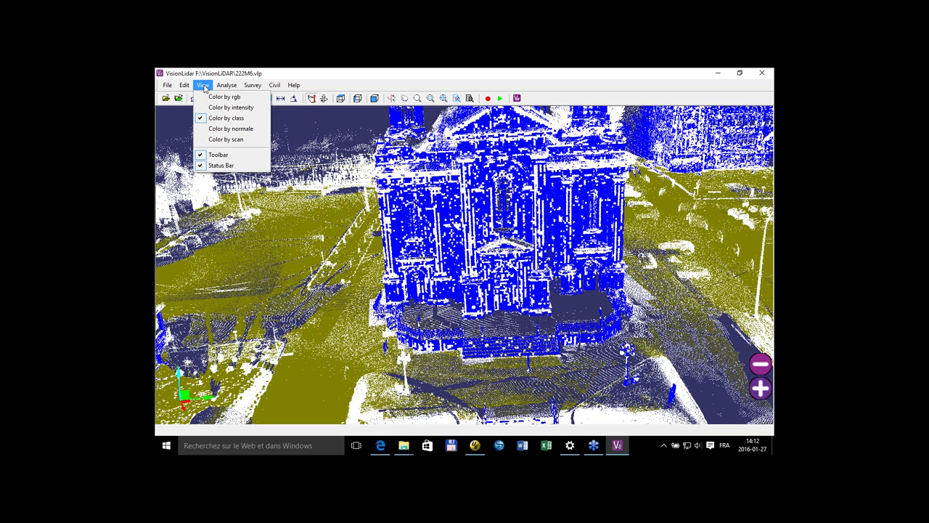
left_click(240, 75)
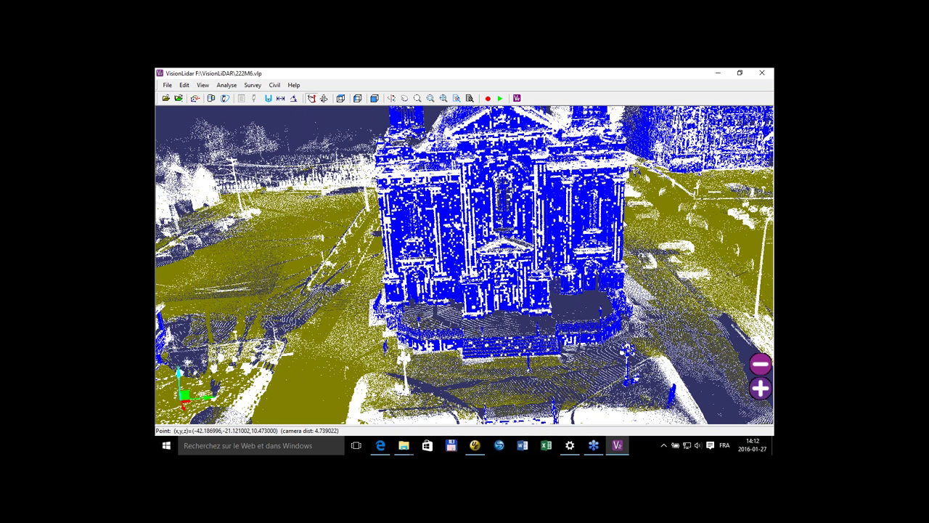
- Colour the church point cloud by RGB, viewed along the church's side and the parking lot
left_click_drag(558, 260, 377, 286)
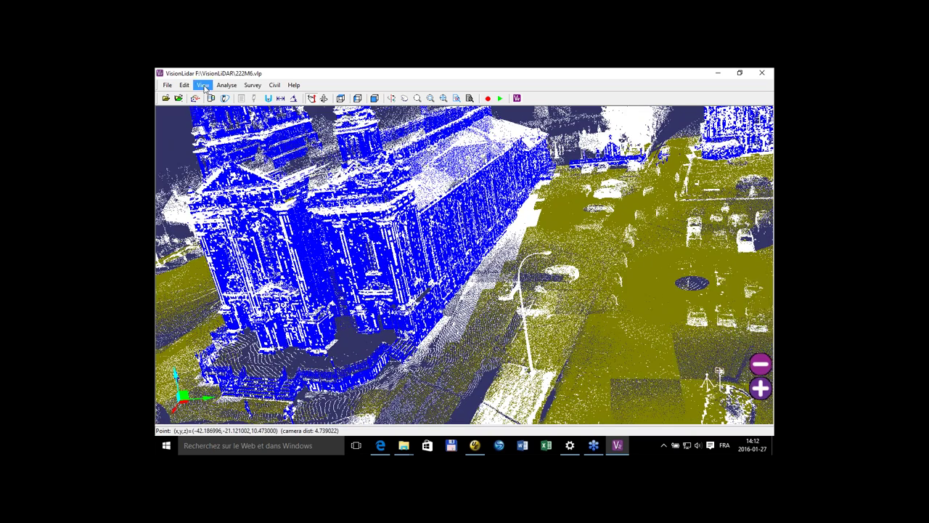
left_click(206, 86)
left_click(213, 98)
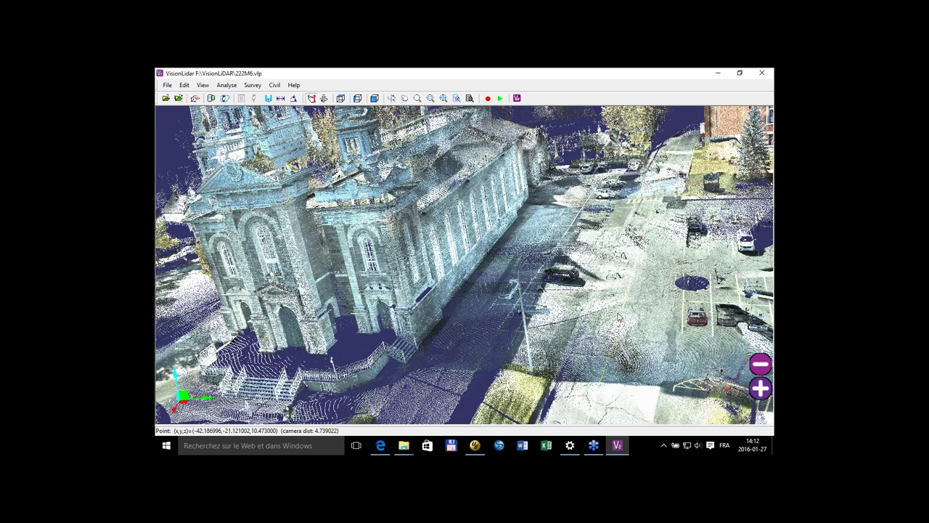
- Try to outline a dark car parked beside the church with a polygon selection
left_click_drag(619, 315, 448, 284)
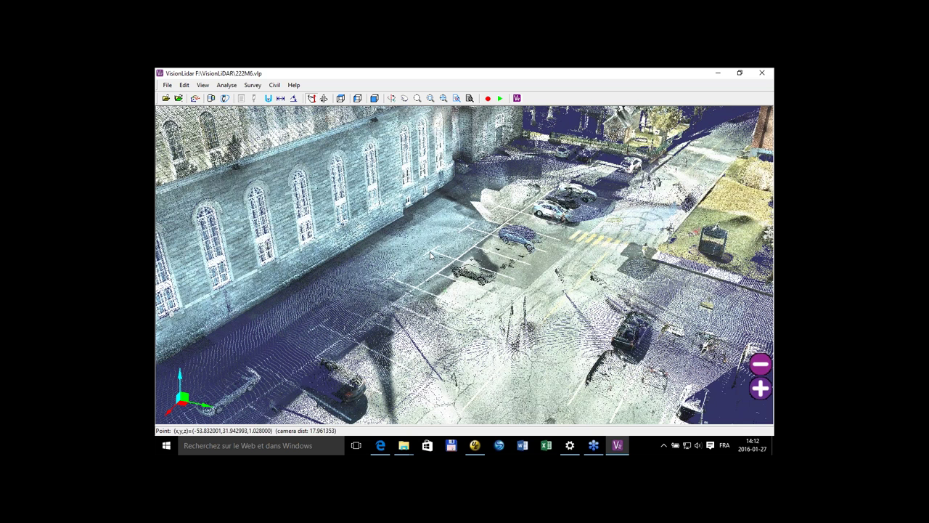
left_click_drag(430, 252, 433, 253)
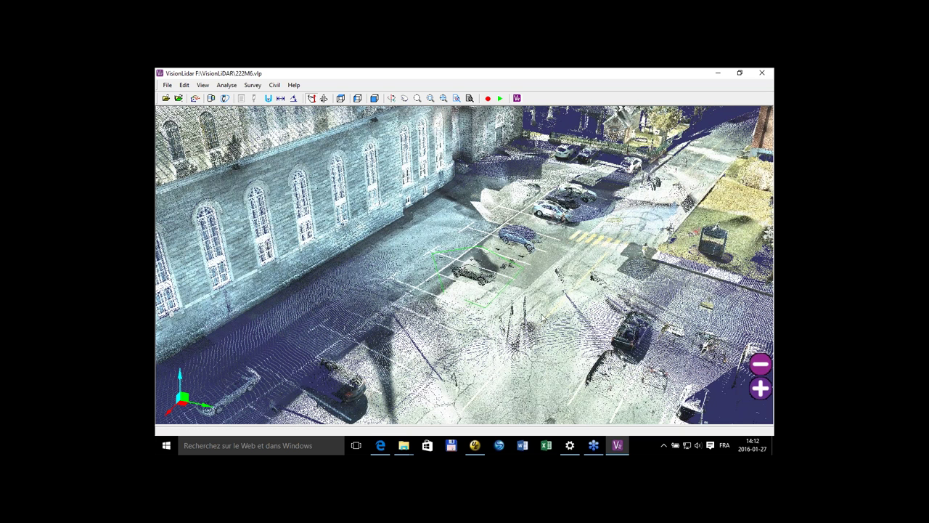
left_click(480, 304)
- Bring the 222M6 project window back up and reload its Main extraction
left_click(617, 445)
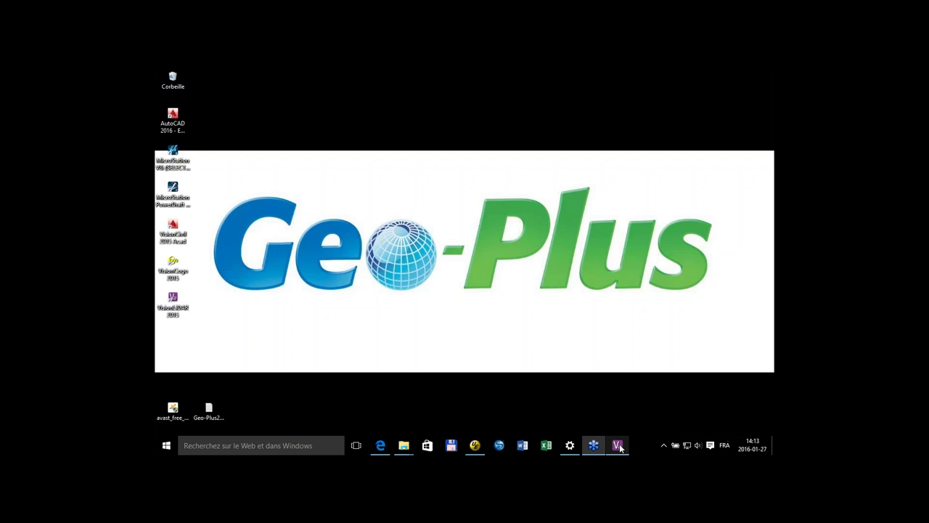
left_click(618, 445)
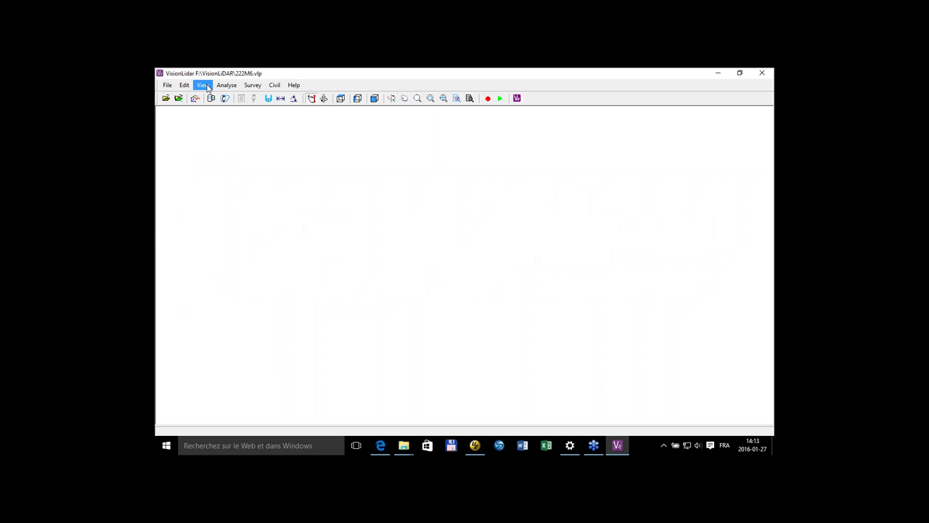
left_click(167, 85)
mouse_move(181, 118)
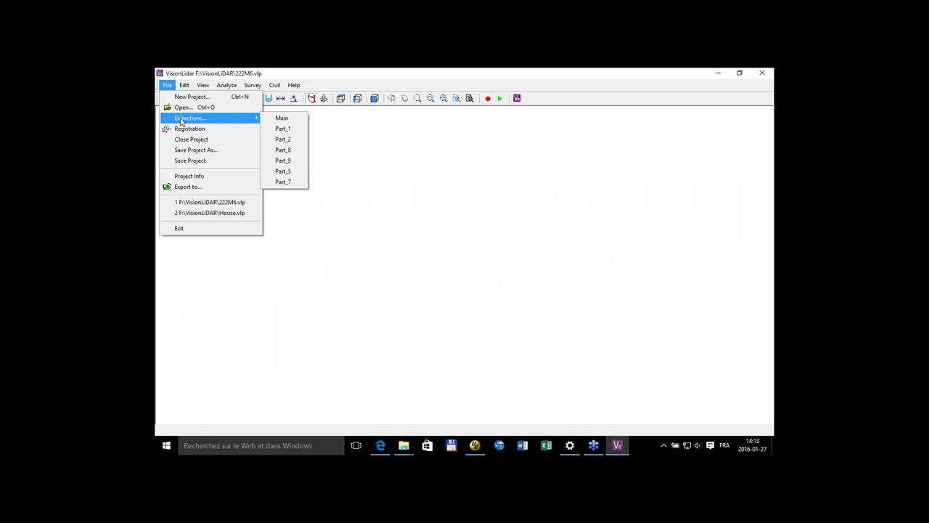
left_click(291, 119)
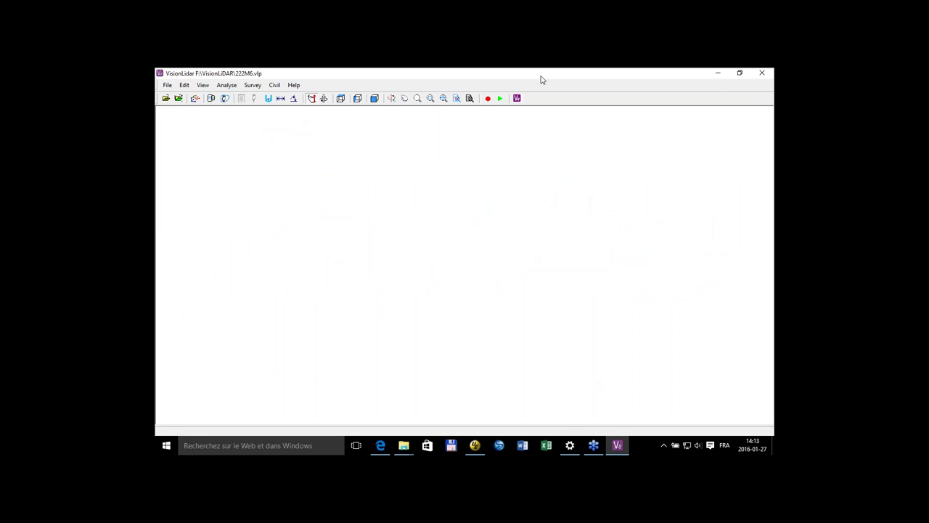
left_click(617, 448)
left_click(761, 73)
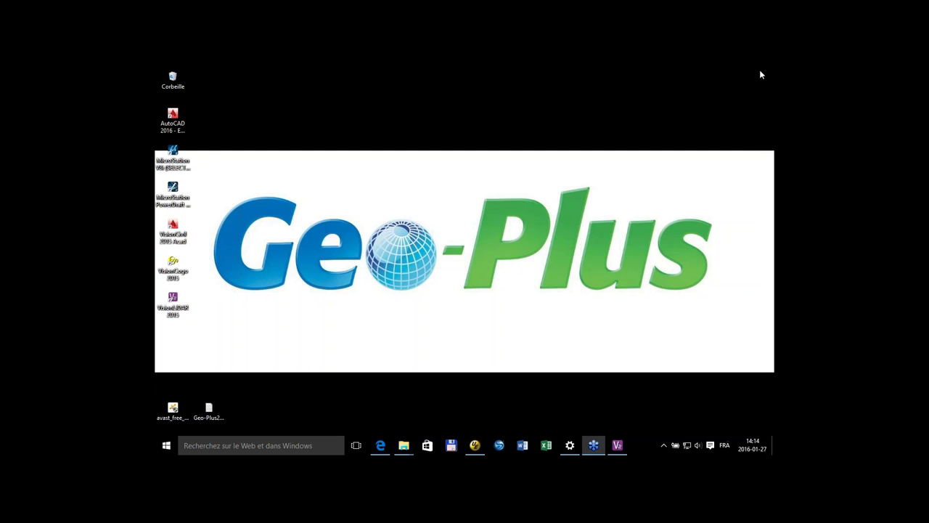
left_click(619, 446)
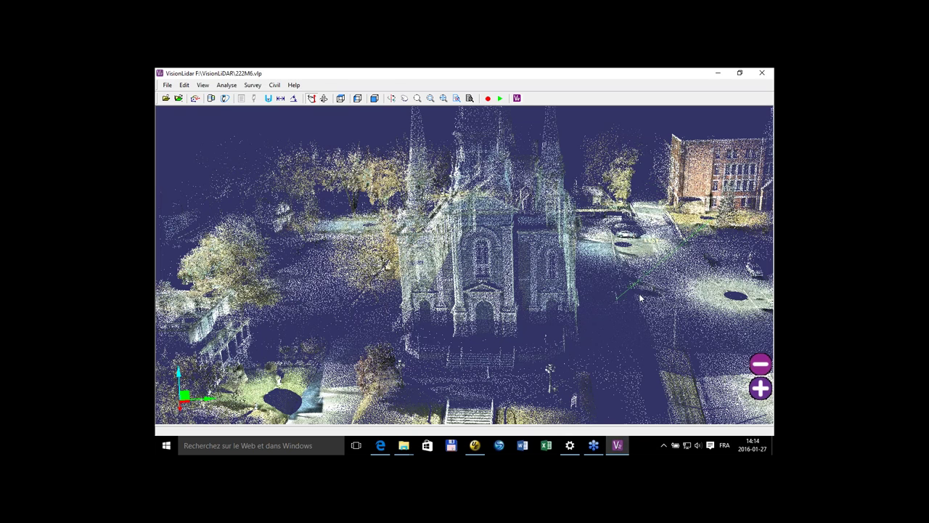
- Cancel the leftover point selection without applying any operation, and look over the project's list of extractions
left_click(311, 98)
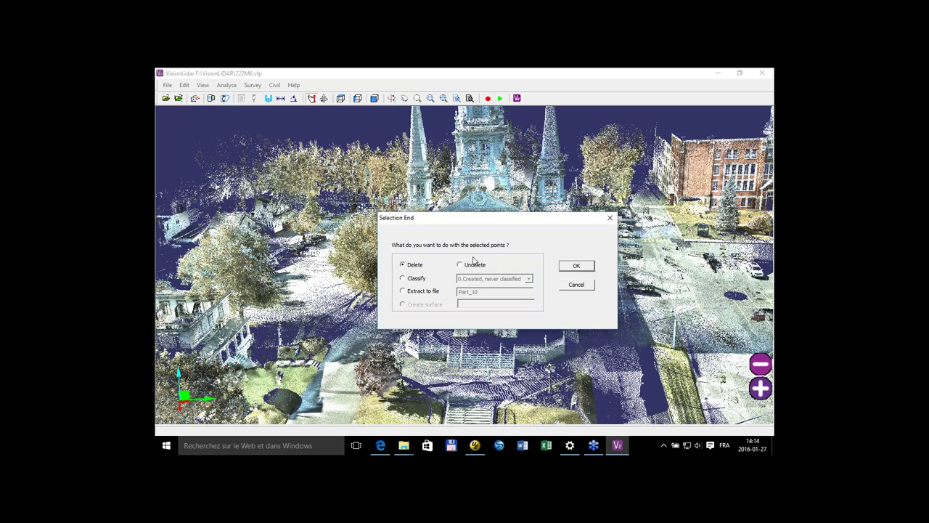
left_click(583, 288)
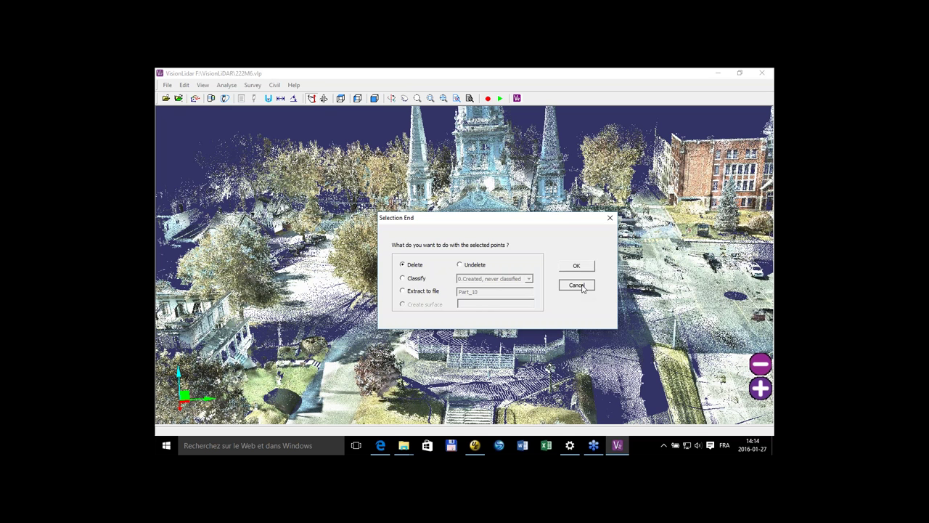
left_click(167, 85)
mouse_move(211, 117)
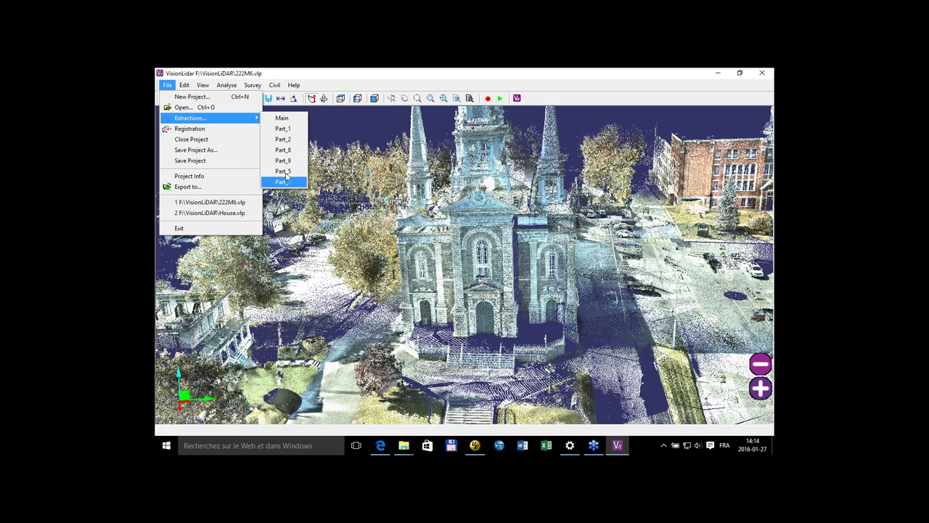
left_click(637, 148)
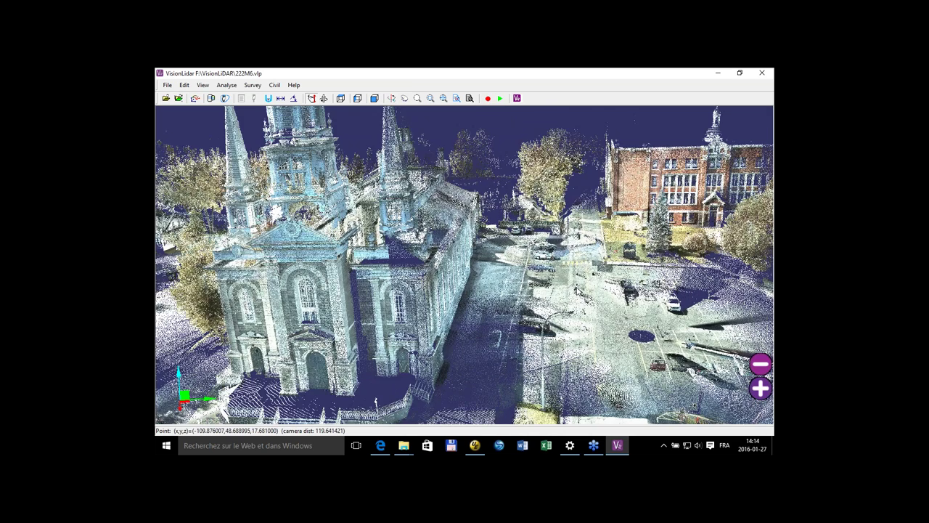
- Outline the light-coloured parked car from above with a polygon selection and extract its points to the file Part_10
scroll(577, 290, "up", 5)
left_click_drag(532, 337, 490, 249)
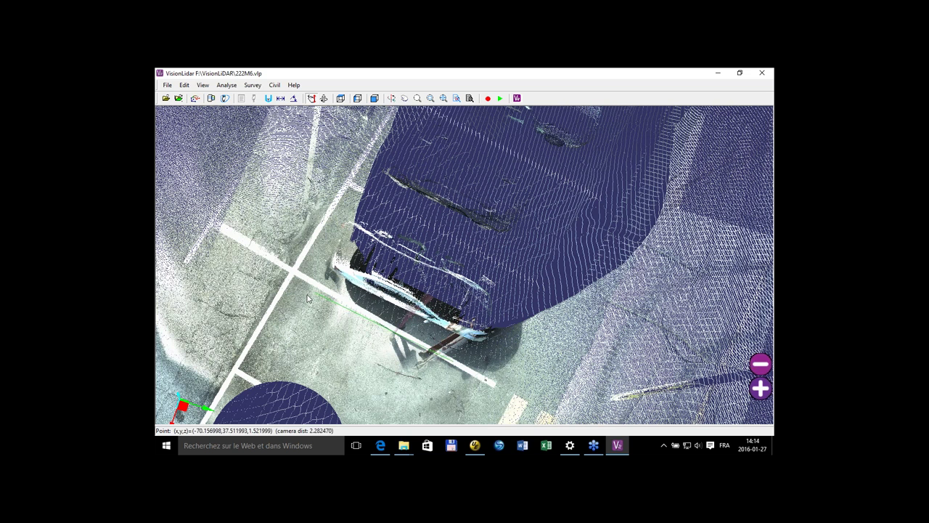
left_click(425, 206)
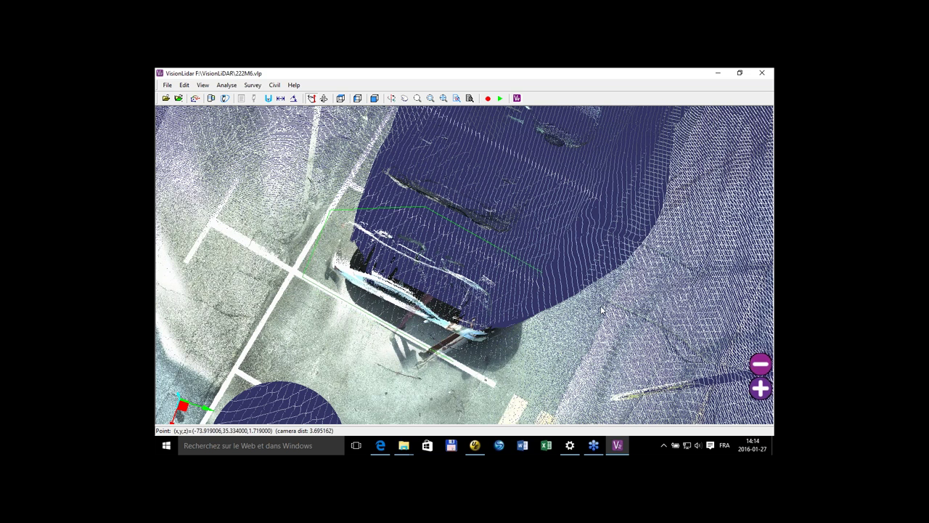
left_click(563, 292)
left_click(489, 387)
left_click(472, 383)
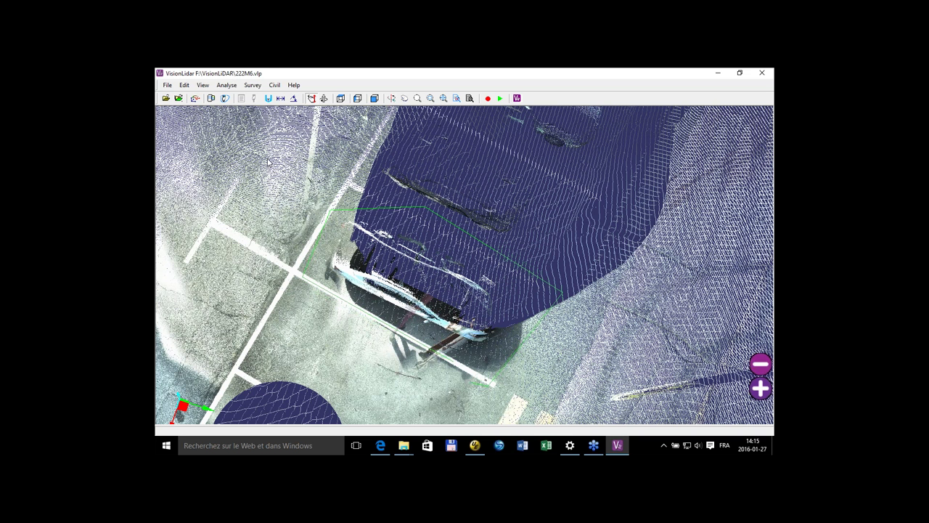
left_click(327, 216)
left_click(403, 291)
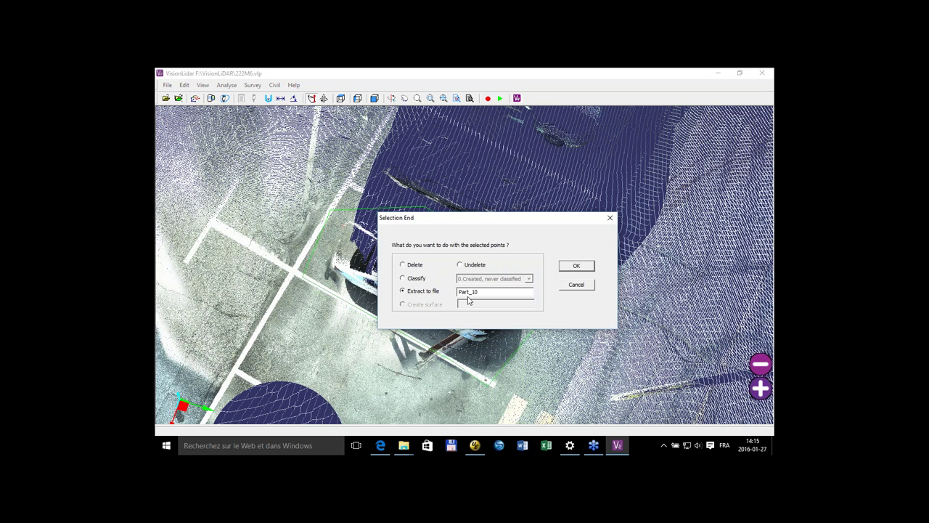
left_click(580, 268)
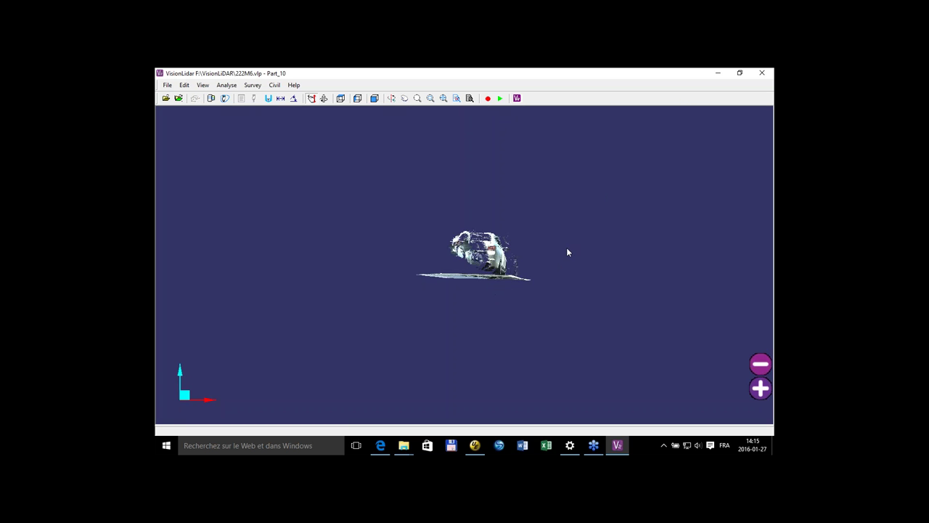
- Outline the car above the ground line from the side with a polygon selection and delete the selected points
left_click_drag(566, 247, 364, 247)
left_click_drag(586, 274, 410, 276)
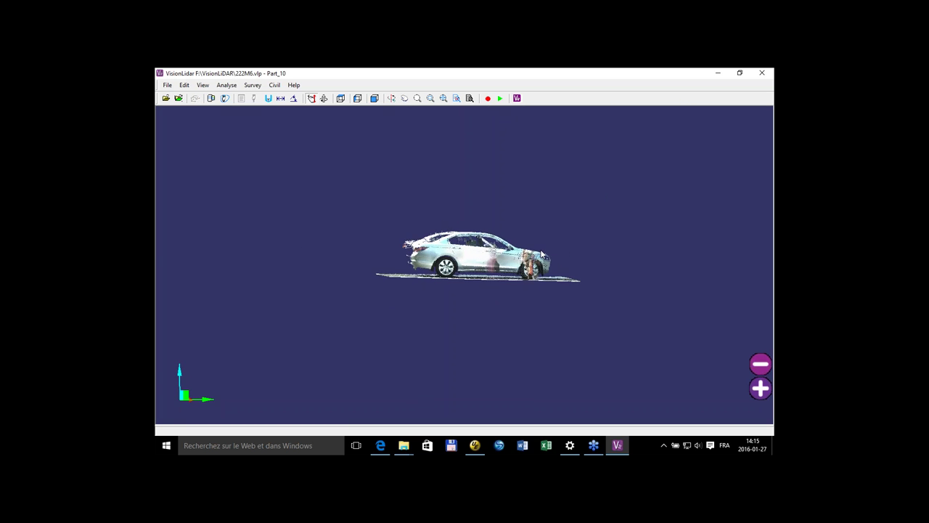
scroll(542, 254, "up", 5)
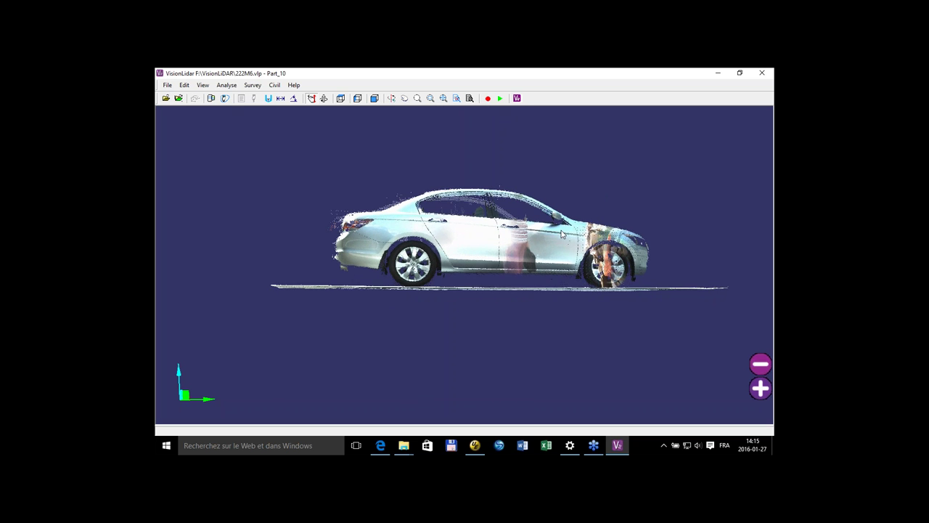
middle_click_drag(439, 219, 428, 222)
scroll(428, 222, "down", 1)
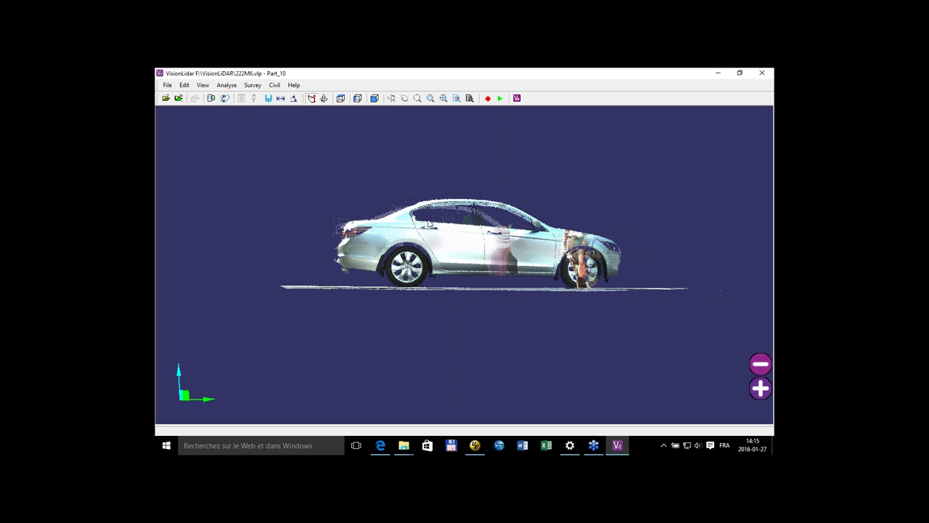
left_click(224, 98)
left_click(279, 140)
left_click(326, 282)
left_click(393, 288)
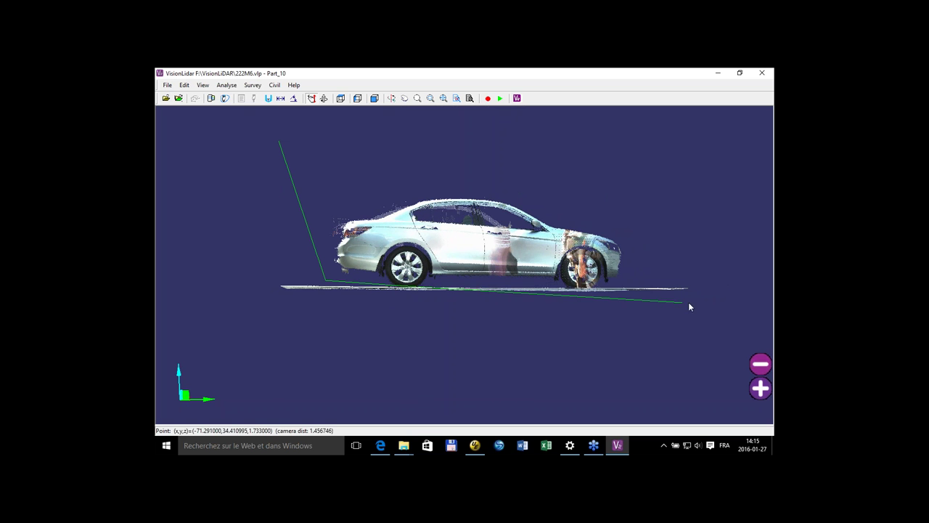
left_click(619, 286)
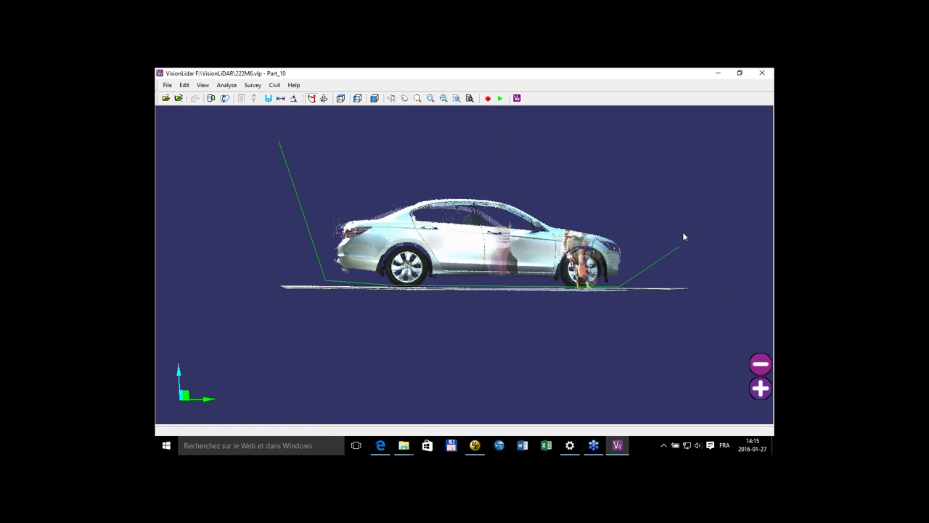
left_click(682, 231)
double_click(622, 148)
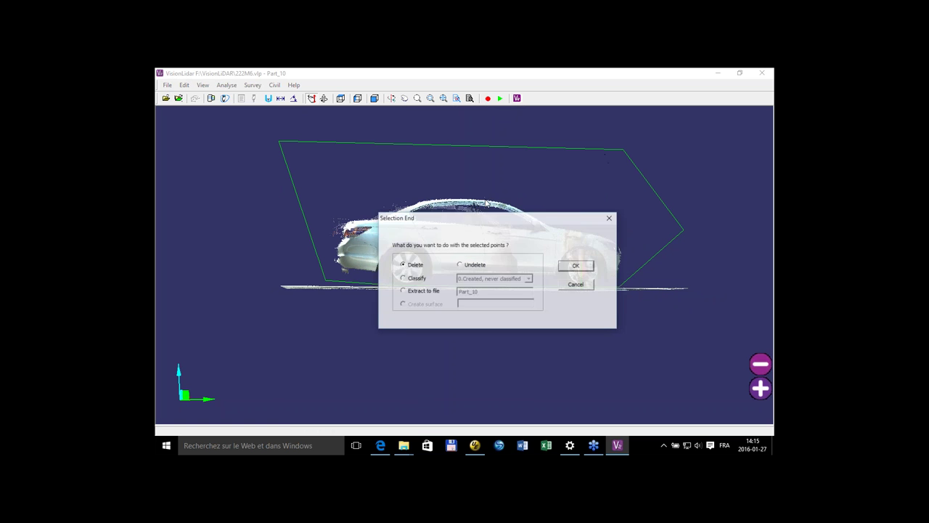
left_click(403, 279)
left_click(530, 279)
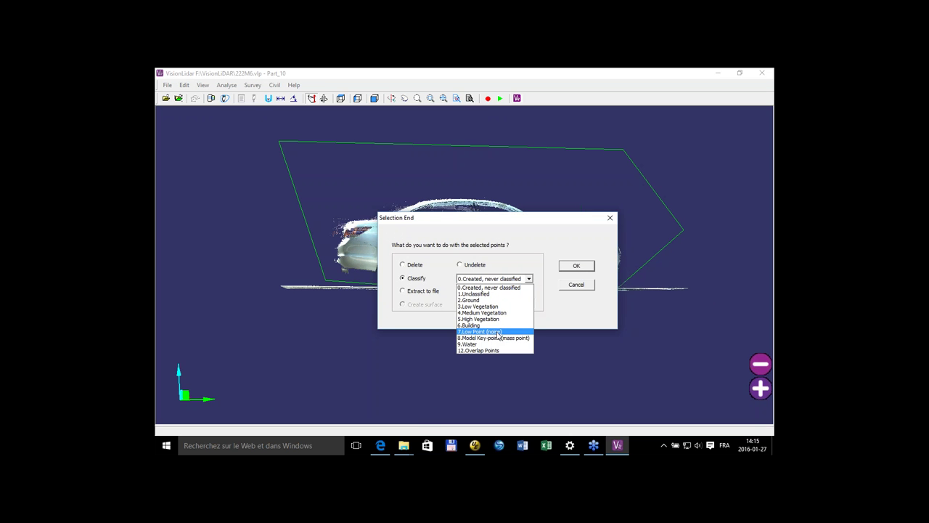
left_click(580, 307)
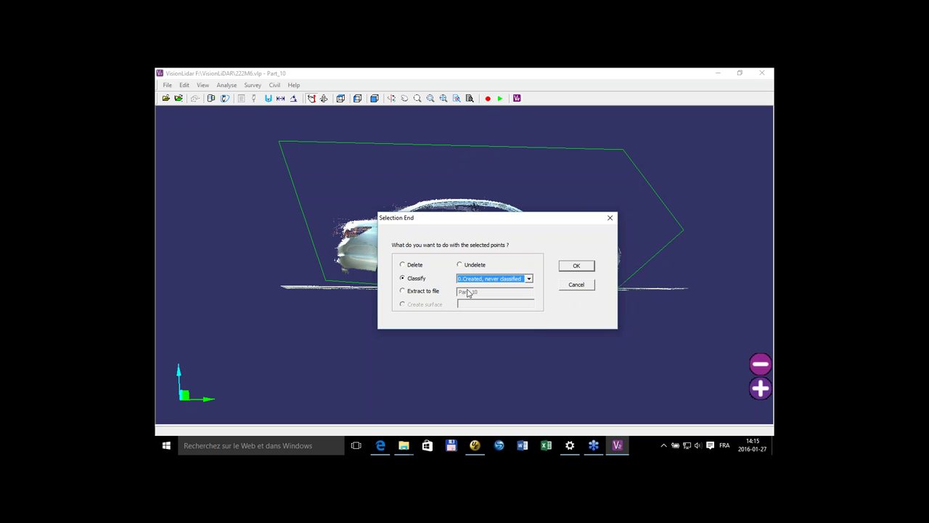
left_click(404, 266)
left_click(577, 266)
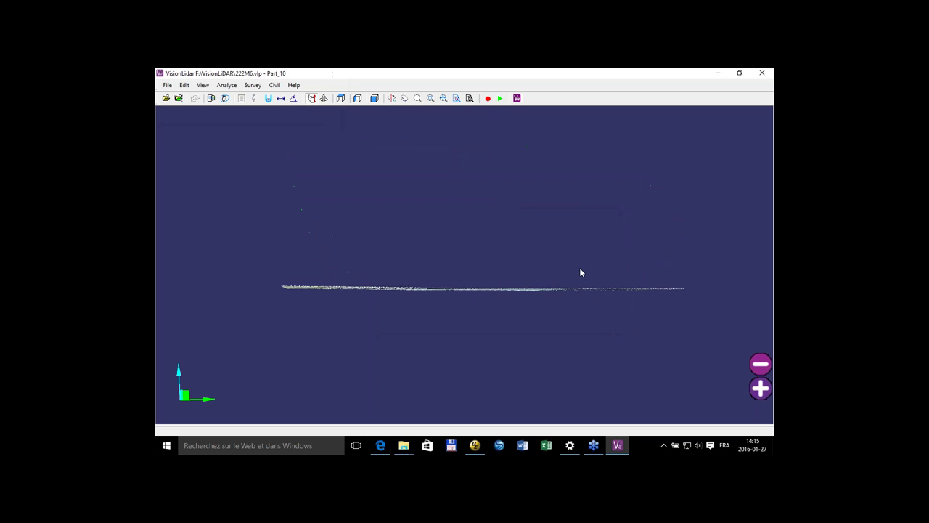
- Set the Part_10 extraction back to the main model
left_click(167, 85)
mouse_move(195, 117)
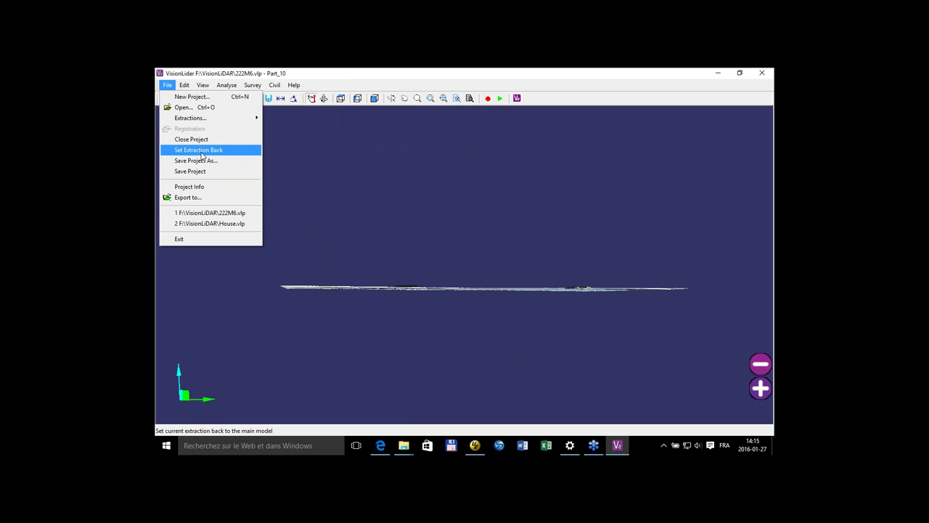
left_click(202, 151)
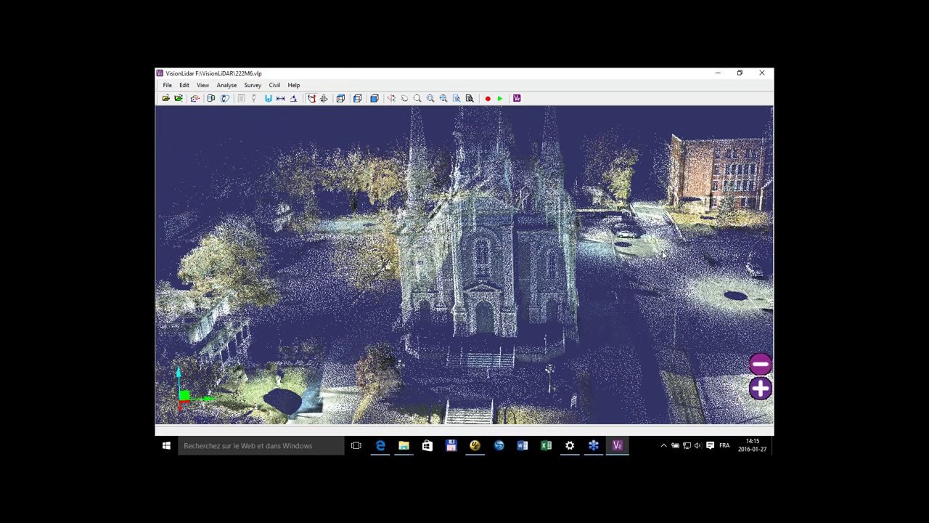
- Examine the parking lot beside the church and its parked cars up close, and the whole site from farther away
left_click_drag(663, 254, 263, 298)
scroll(561, 368, "up", 3)
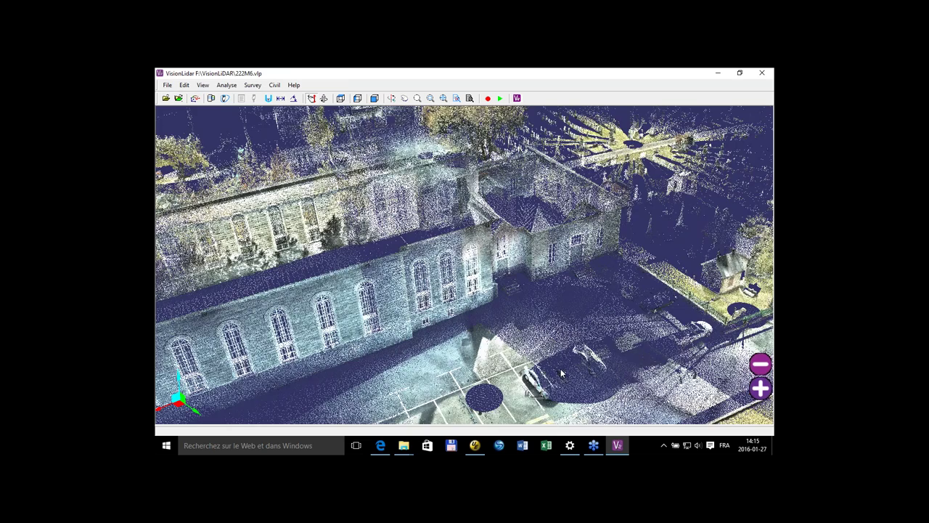
scroll(472, 326, "up", 3)
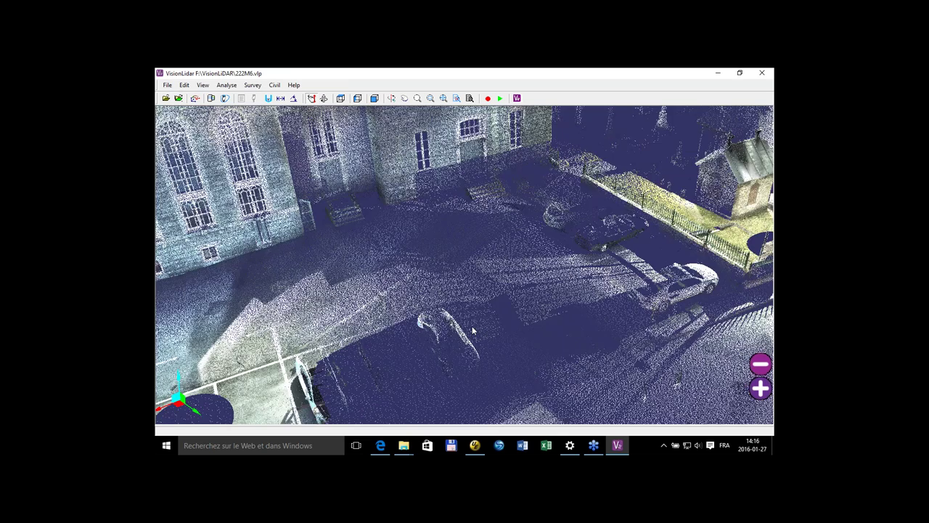
middle_click_drag(471, 327, 632, 260)
left_click_drag(631, 263, 655, 254)
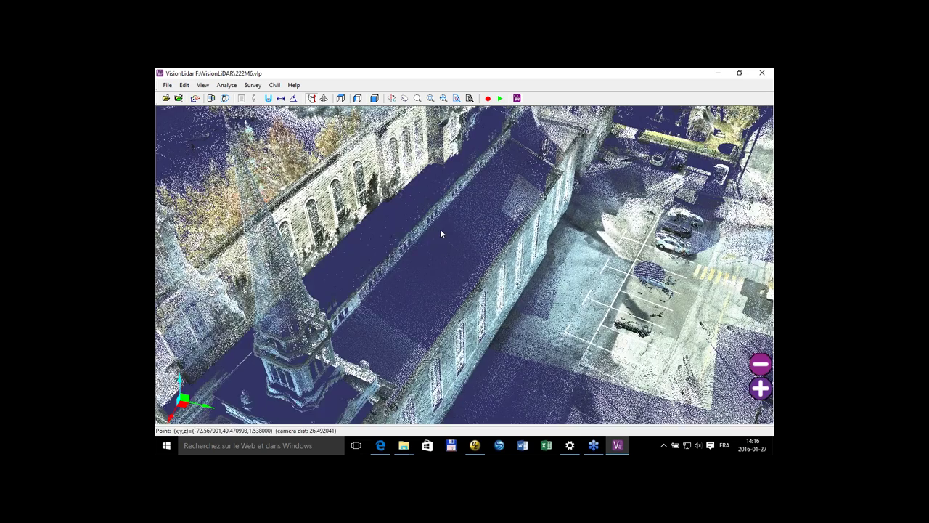
left_click_drag(441, 231, 527, 266)
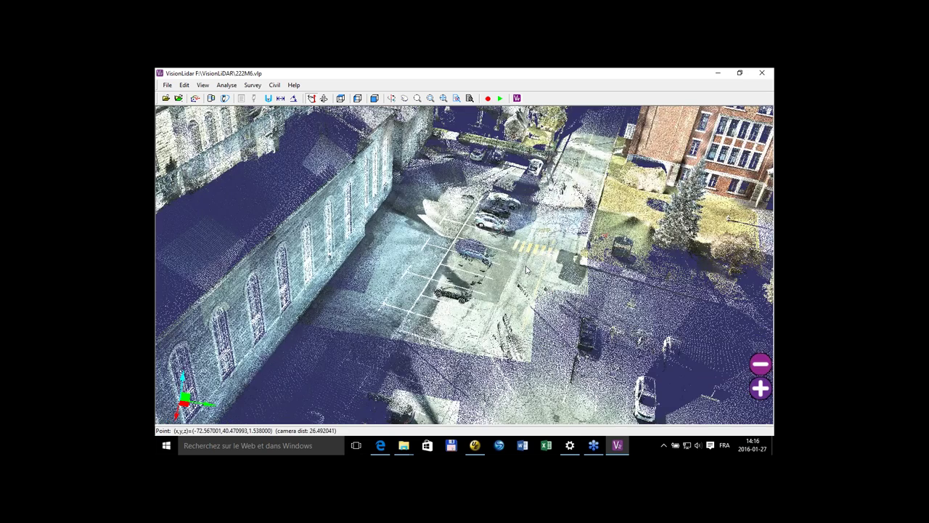
scroll(526, 265, "up", 3)
scroll(517, 250, "up", 3)
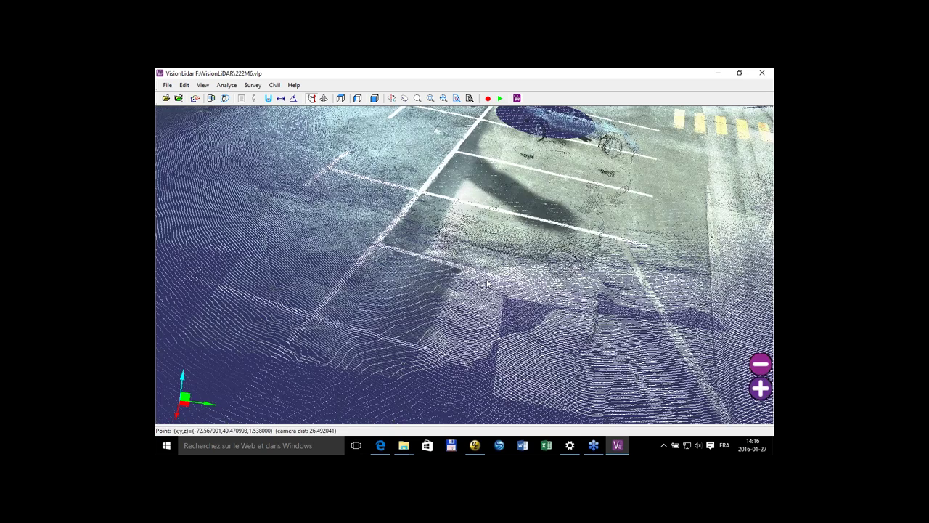
scroll(487, 273, "up", 3)
scroll(485, 264, "down", 3)
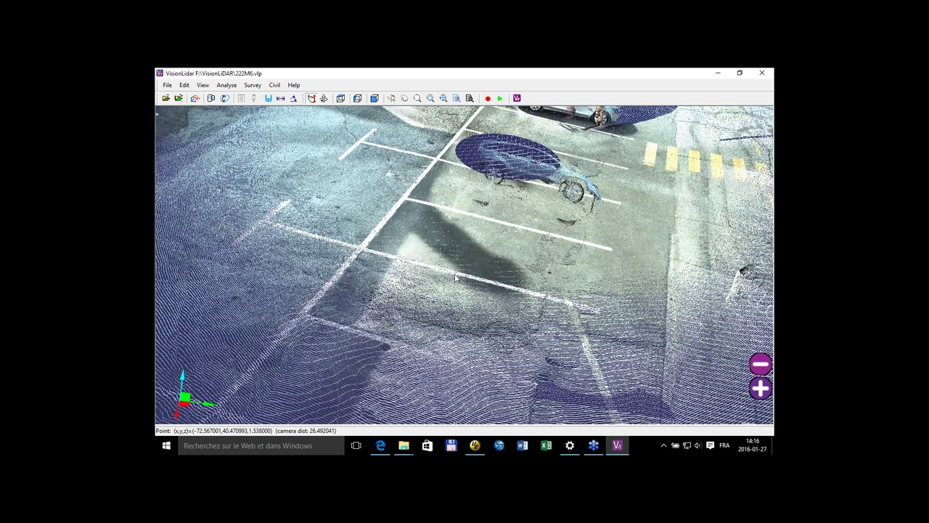
middle_click_drag(456, 278, 488, 251)
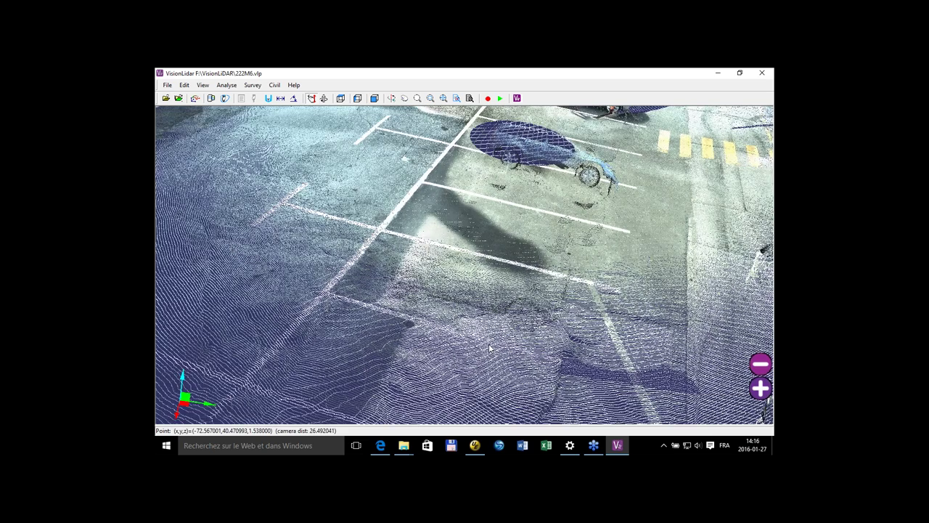
scroll(488, 347, "down", 2)
scroll(391, 269, "down", 3)
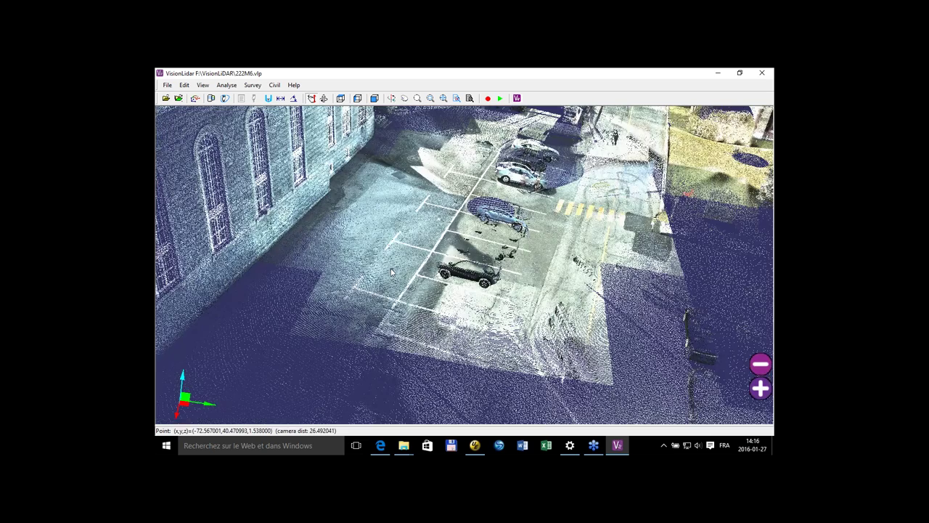
scroll(392, 290, "down", 5)
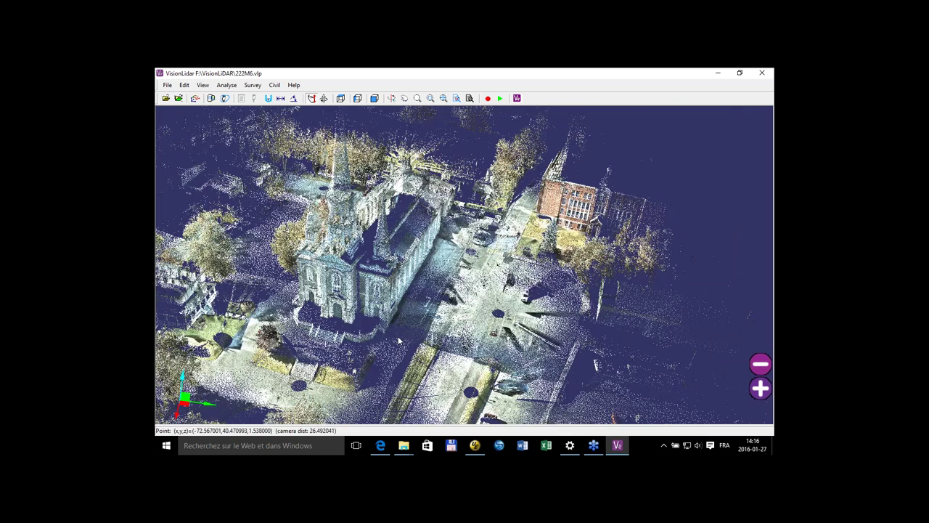
left_click_drag(545, 294, 552, 273)
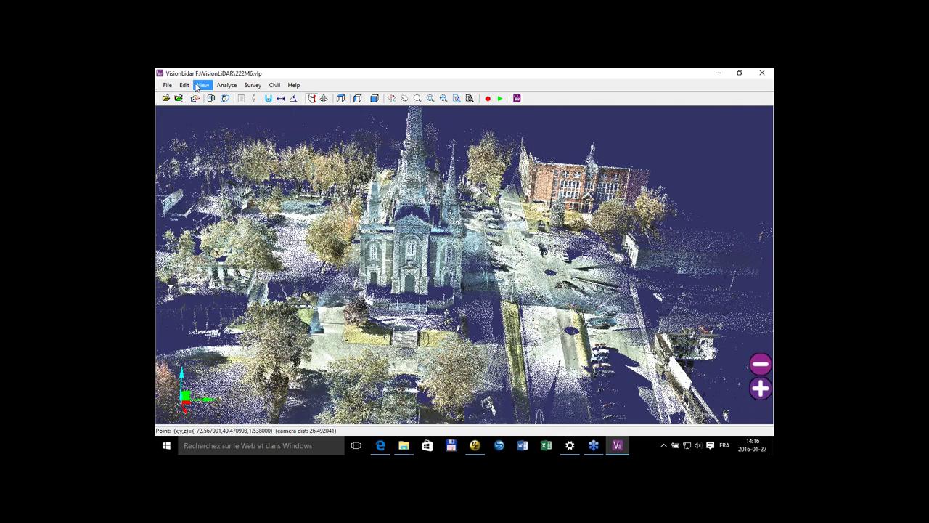
- Review the ground and building detection settings and close each one without starting a detection
left_click(167, 85)
mouse_move(226, 85)
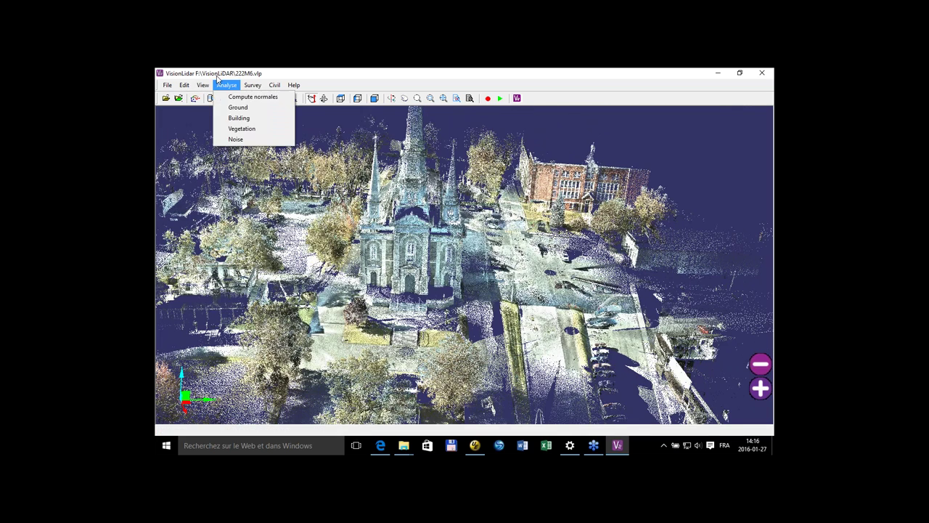
left_click(236, 109)
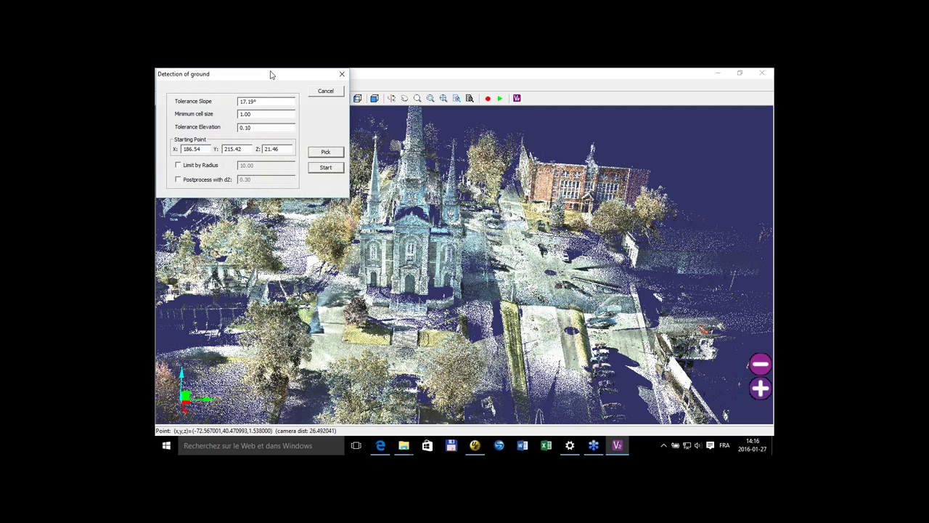
left_click_drag(271, 74, 301, 136)
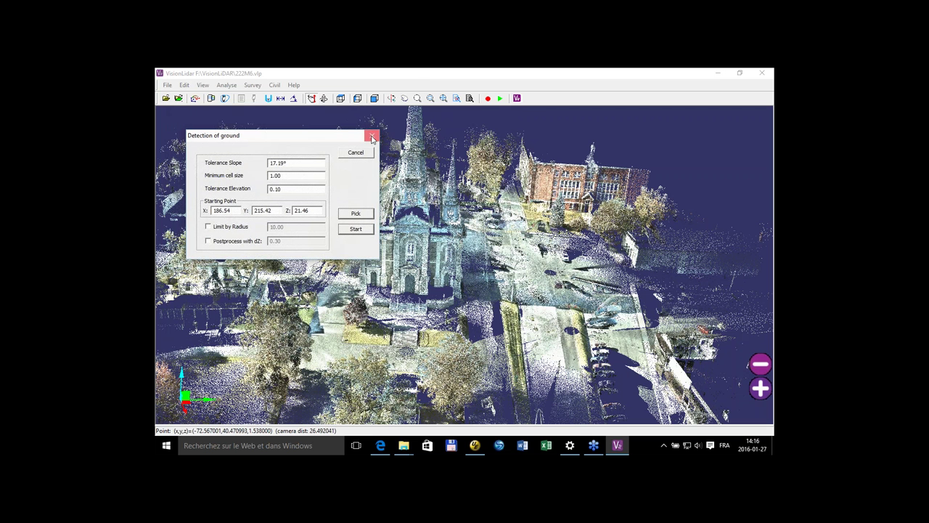
left_click(371, 137)
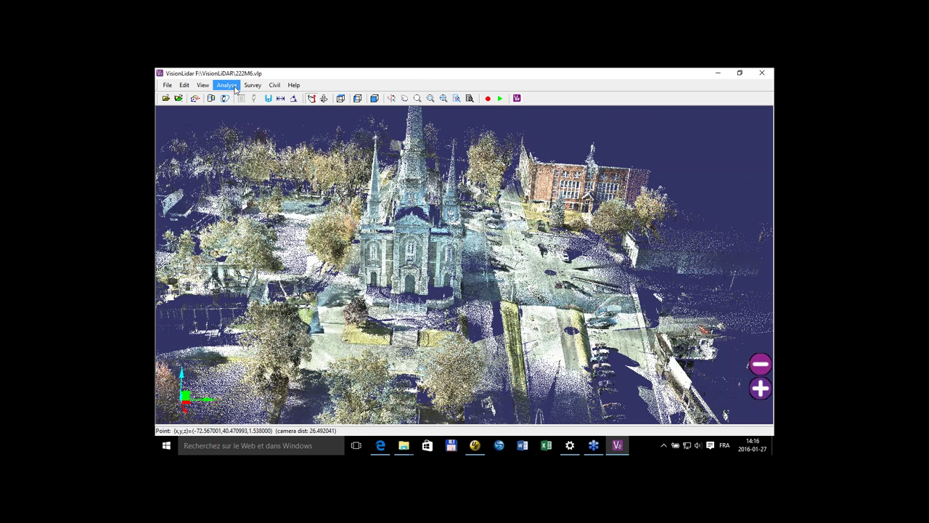
left_click(226, 85)
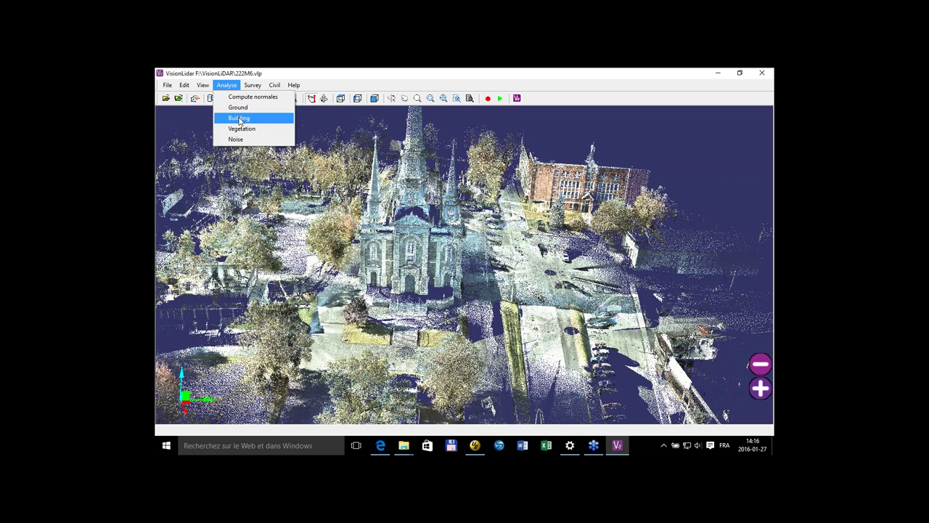
left_click(239, 119)
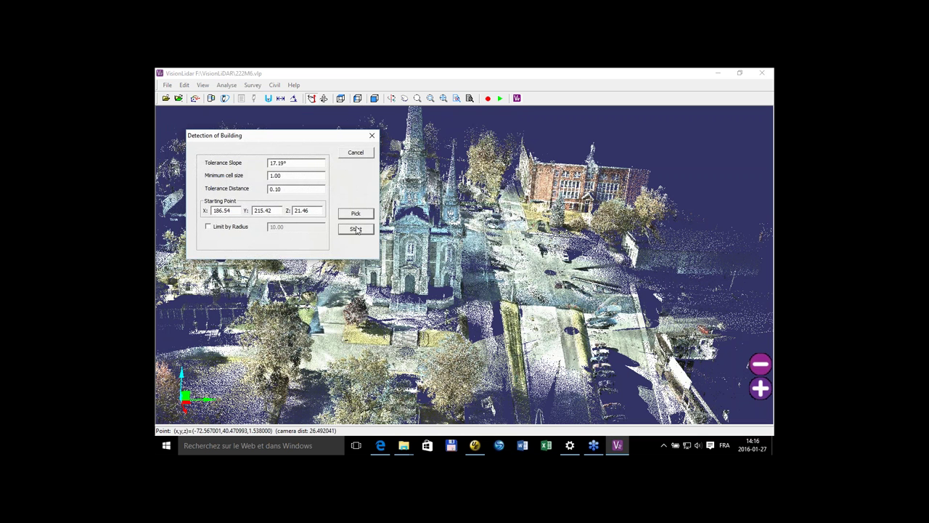
left_click(356, 153)
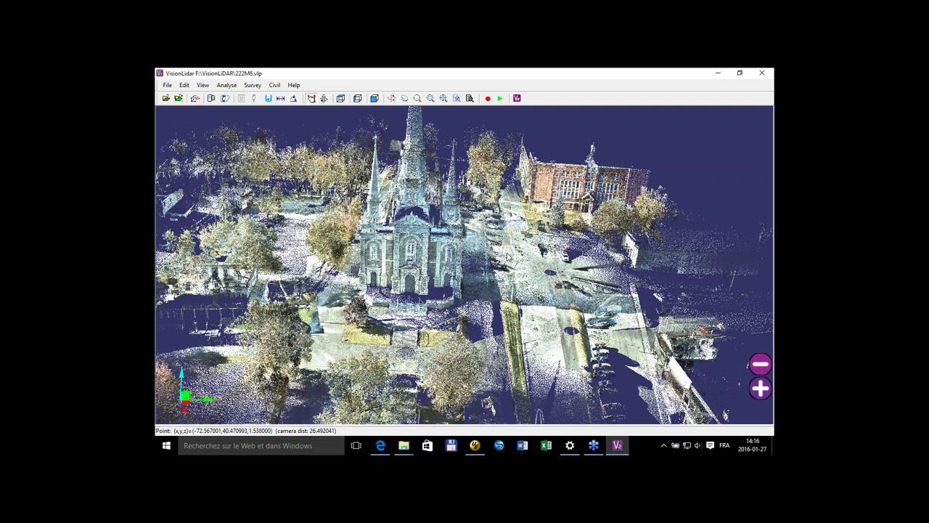
- Inspect the point cloud in the preset top and side views, and in perspective around the church and brick building
left_click_drag(430, 269, 349, 271)
scroll(445, 268, "up", 1)
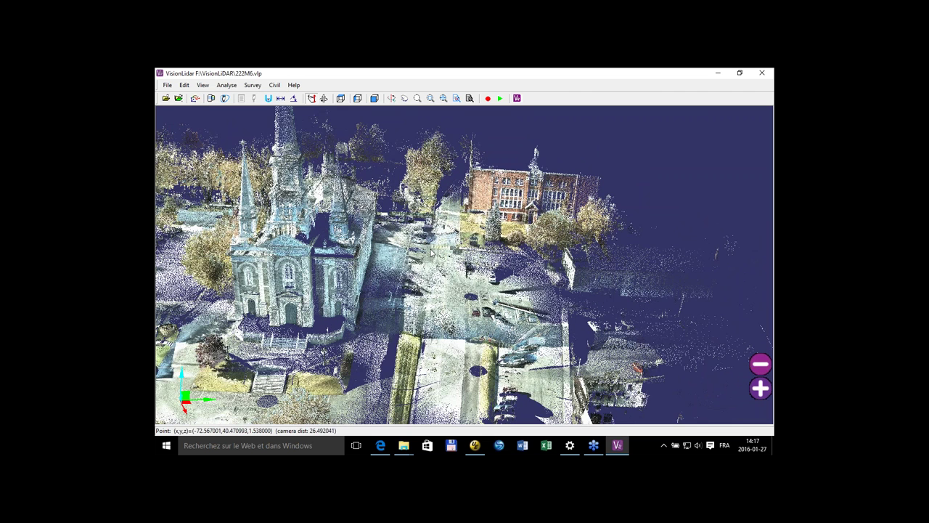
left_click(340, 99)
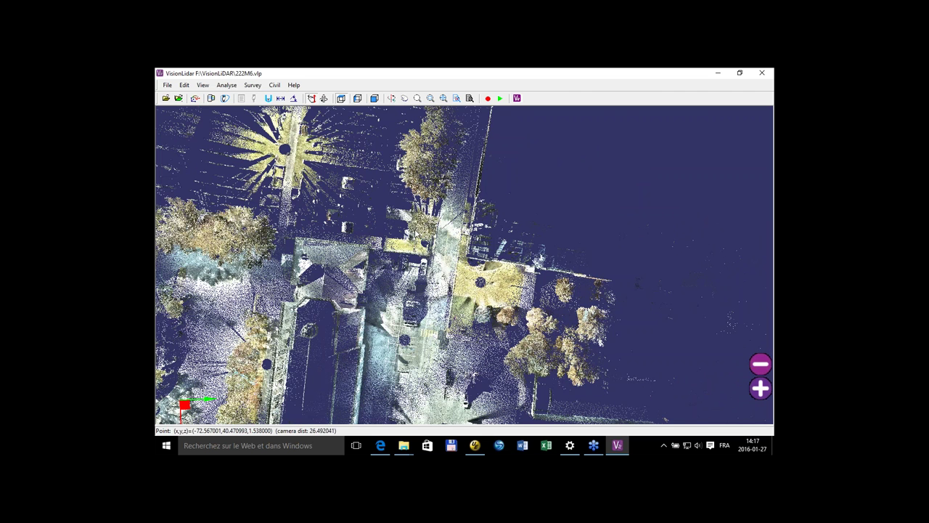
left_click(358, 98)
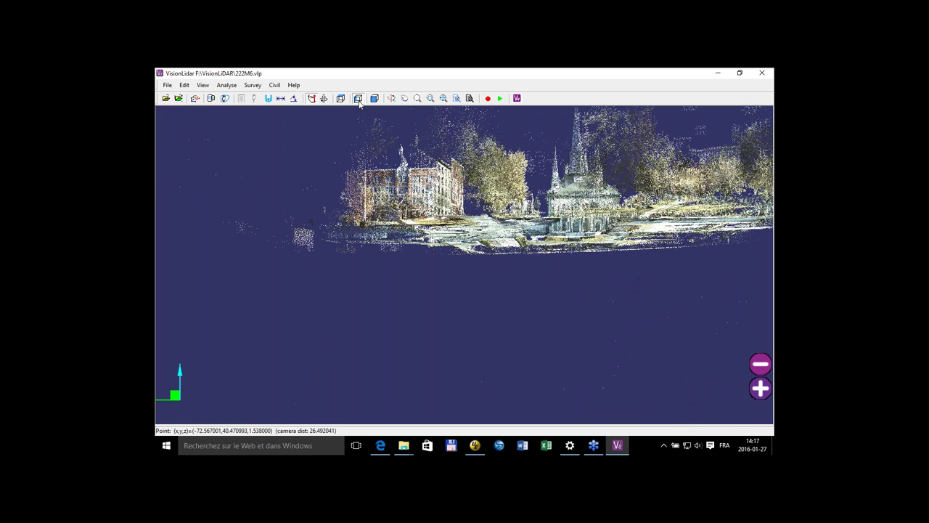
left_click(373, 100)
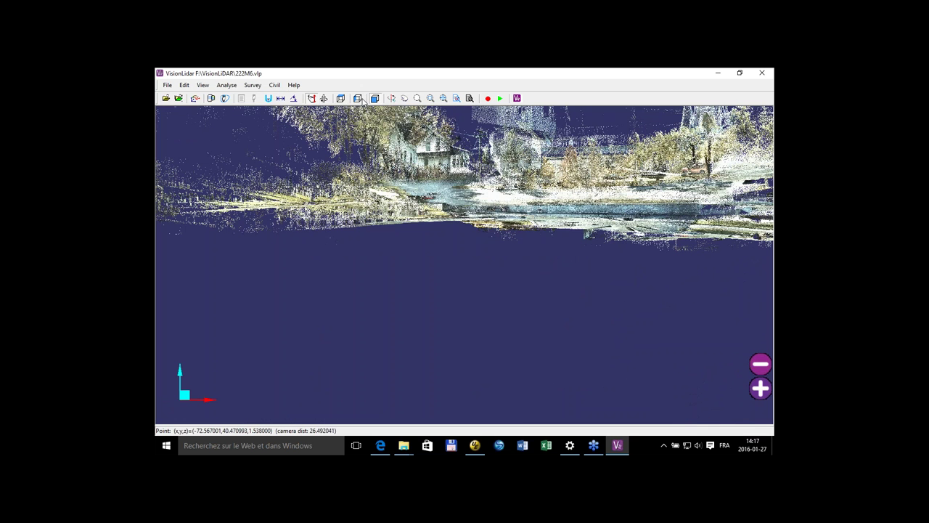
left_click(358, 99)
left_click_drag(522, 205, 492, 352)
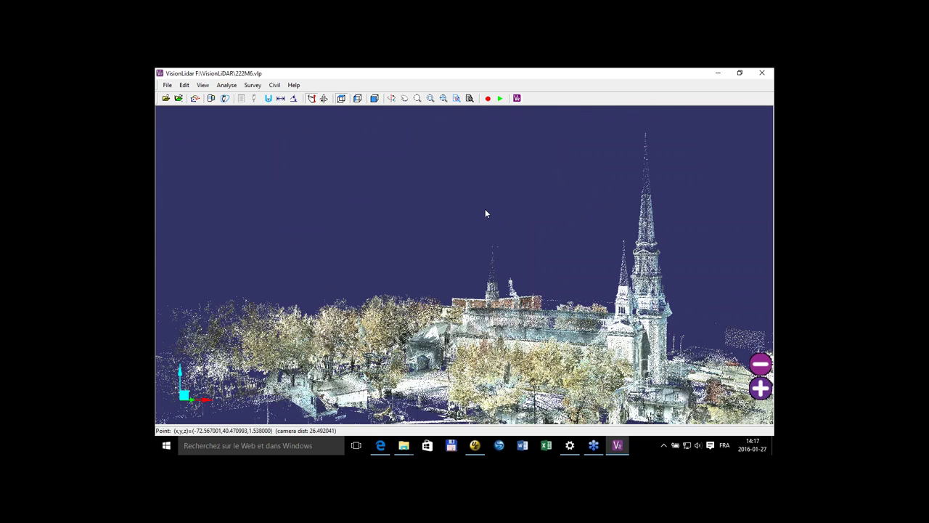
key("t")
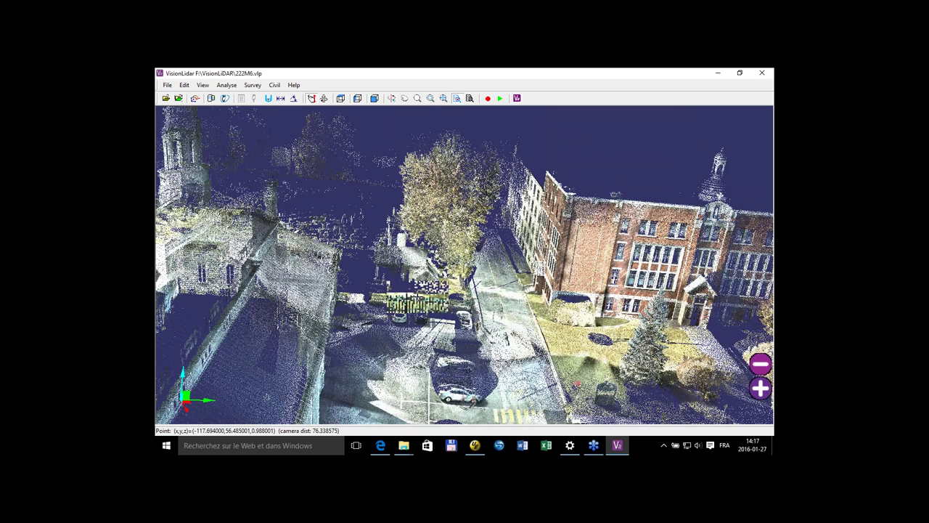
scroll(456, 121, "up", 1)
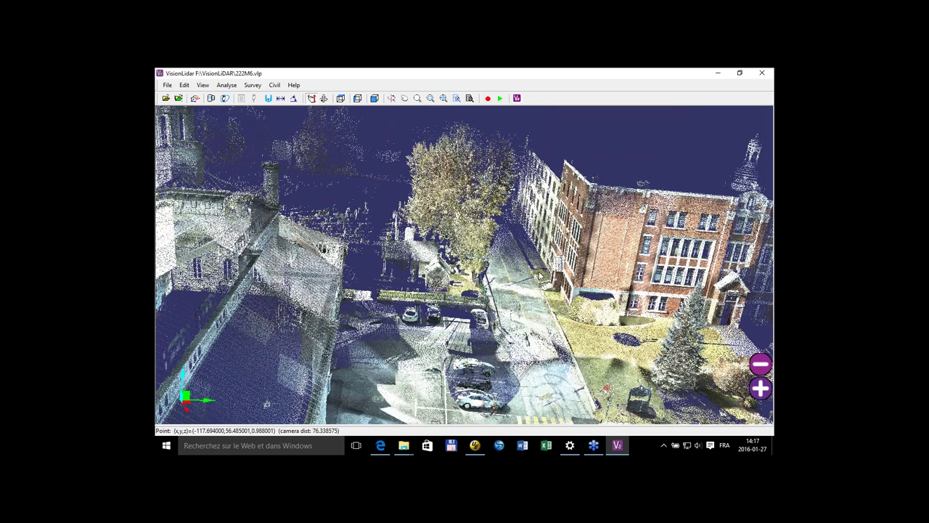
- Examine the parking lot, the parked cars, the street and the brick building up close from several angles
scroll(446, 316, "up", 2)
scroll(446, 319, "up", 2)
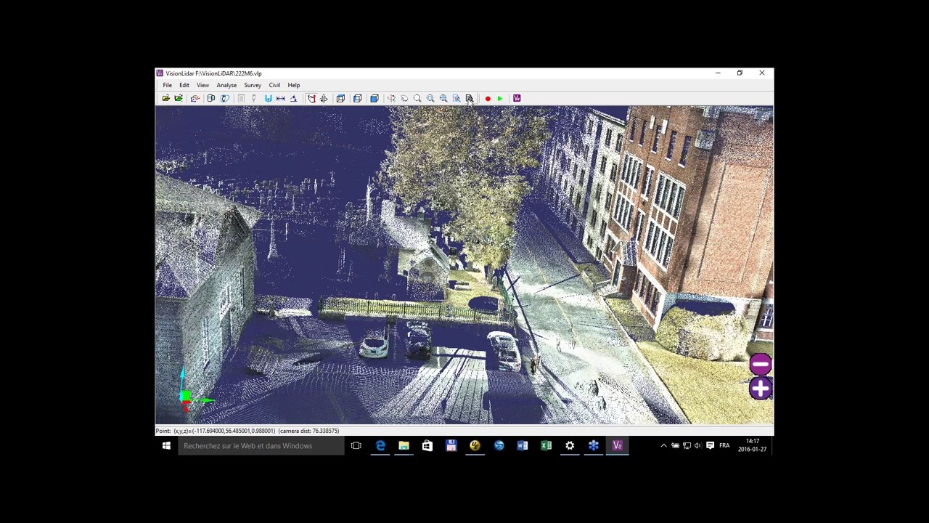
left_click(470, 98)
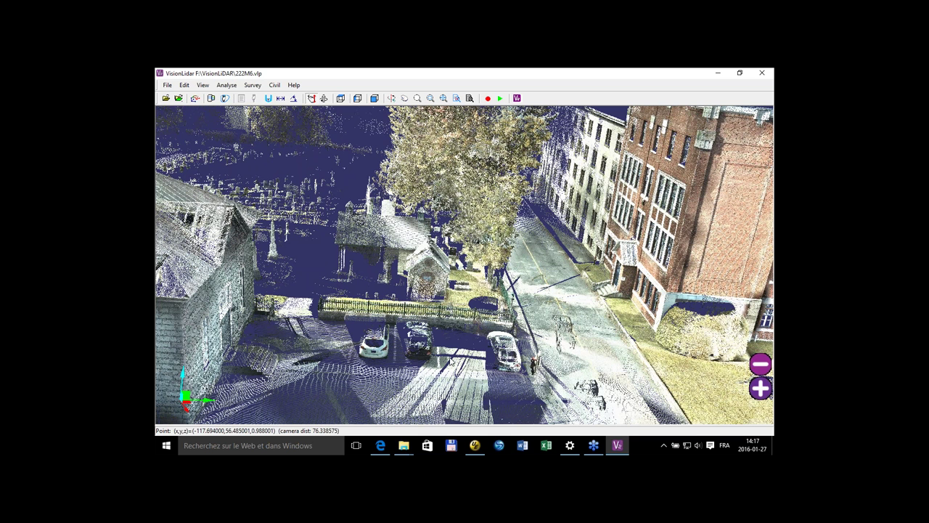
left_click_drag(450, 361, 409, 360)
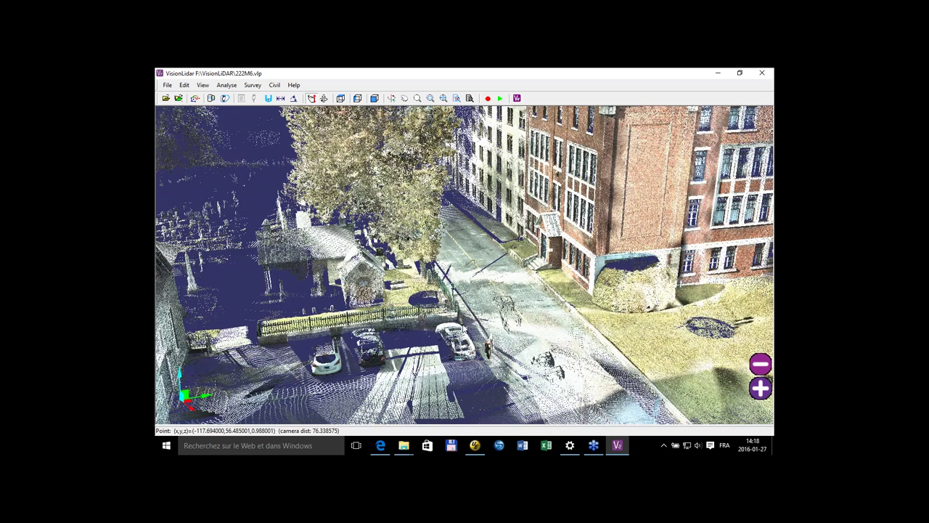
key("Right")
key("Right")
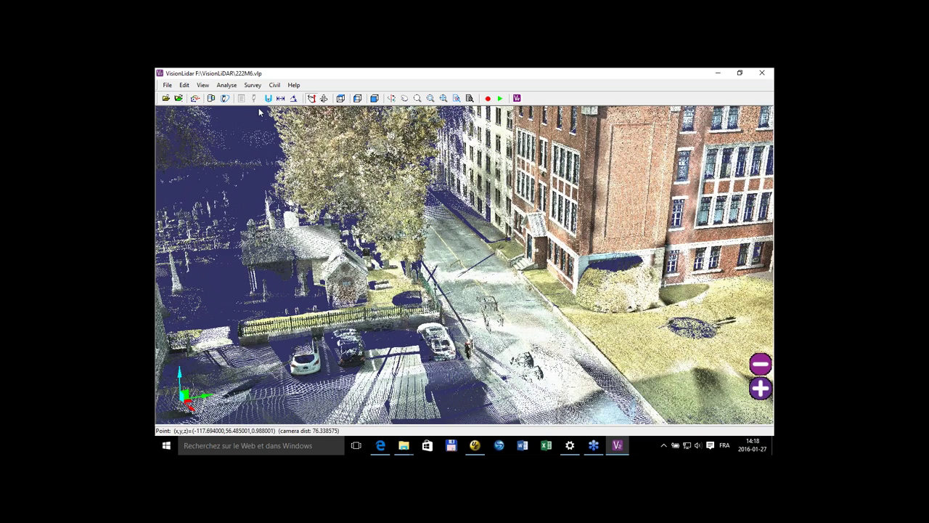
- Load the descriptive file F:\VisionLiDAR\222M.mdb with the MTQ2013_V2 configuration for the survey
left_click(252, 84)
left_click(247, 97)
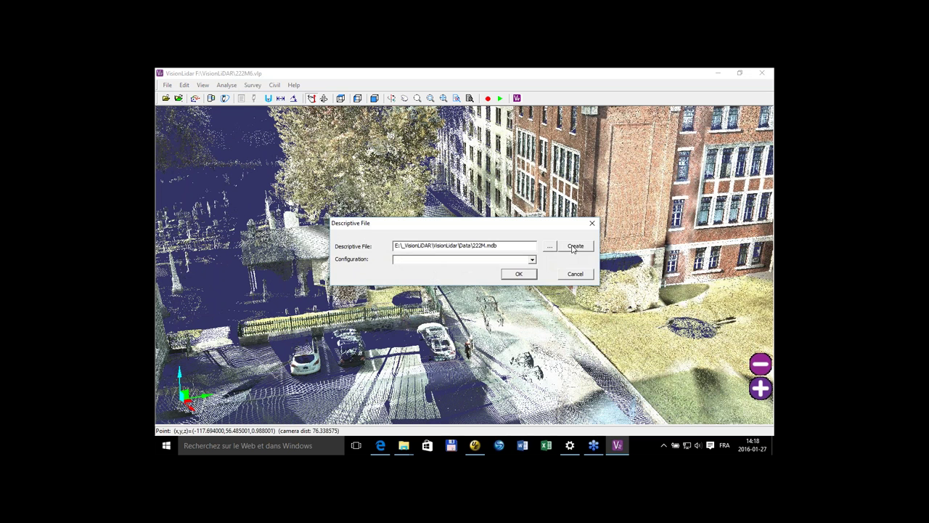
left_click(549, 246)
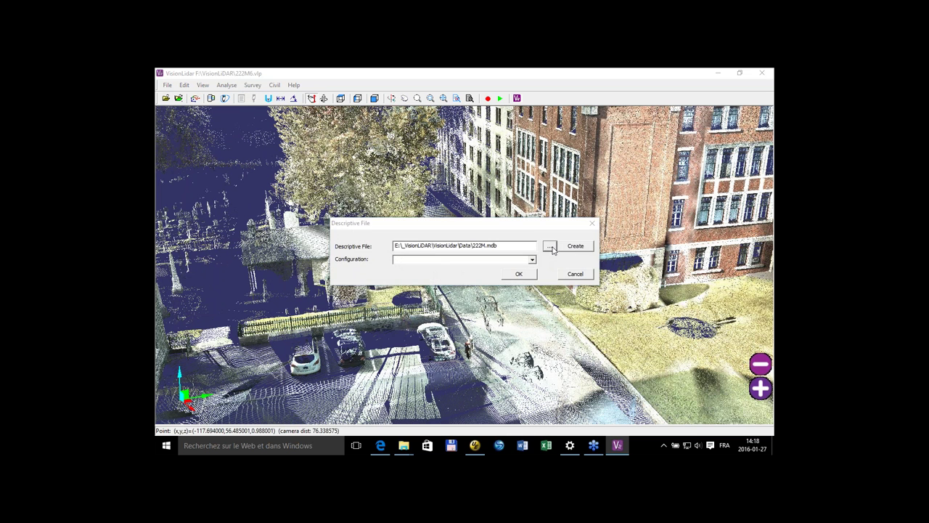
double_click(418, 269)
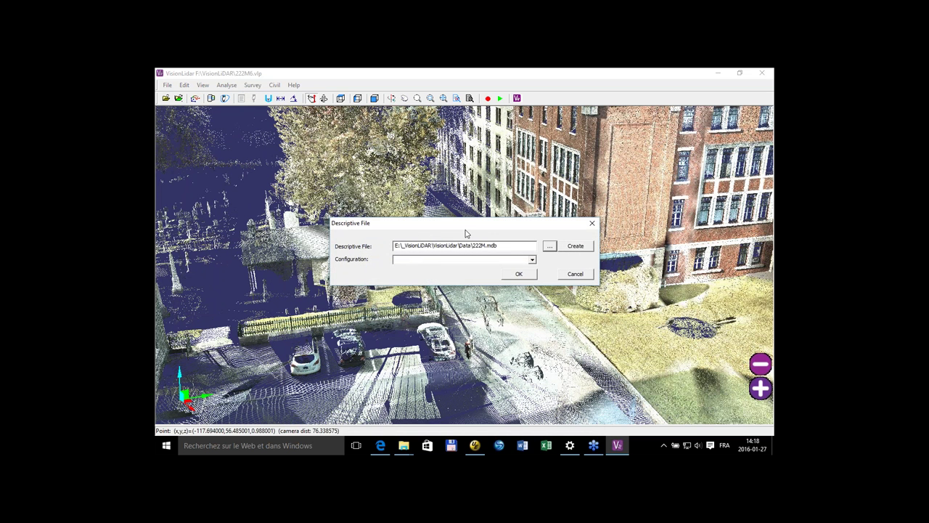
left_click(520, 273)
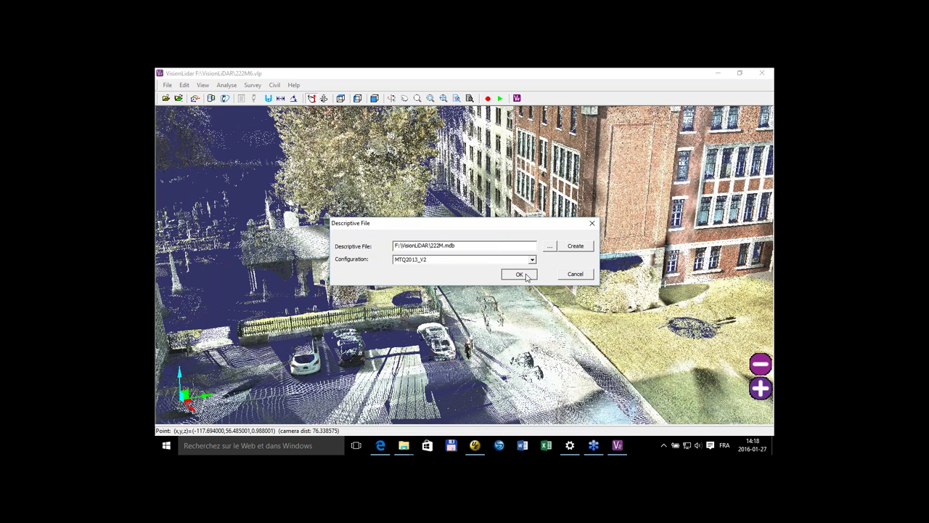
left_click(526, 275)
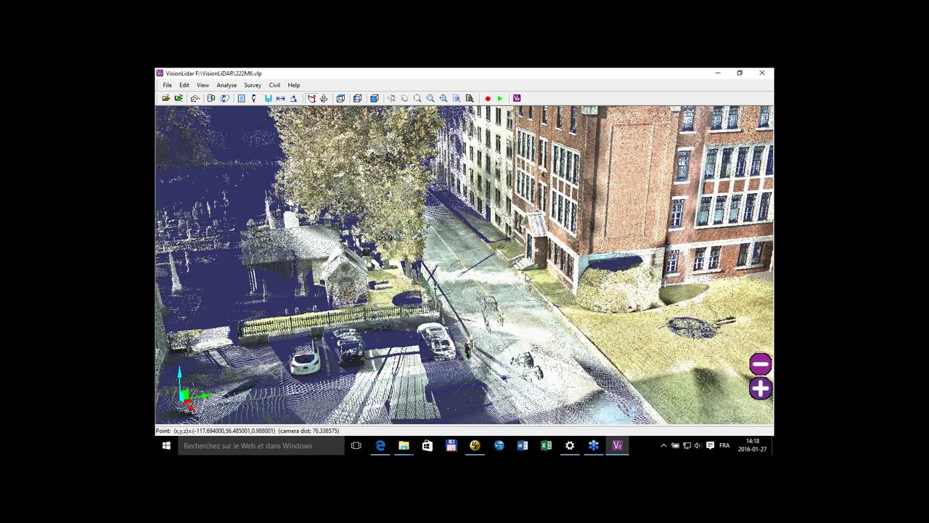
- Show the survey points and chains from the descriptive file over the parking lot point cloud
left_click(250, 85)
left_click(269, 118)
scroll(501, 269, "down", 1)
left_click_drag(501, 272, 475, 254)
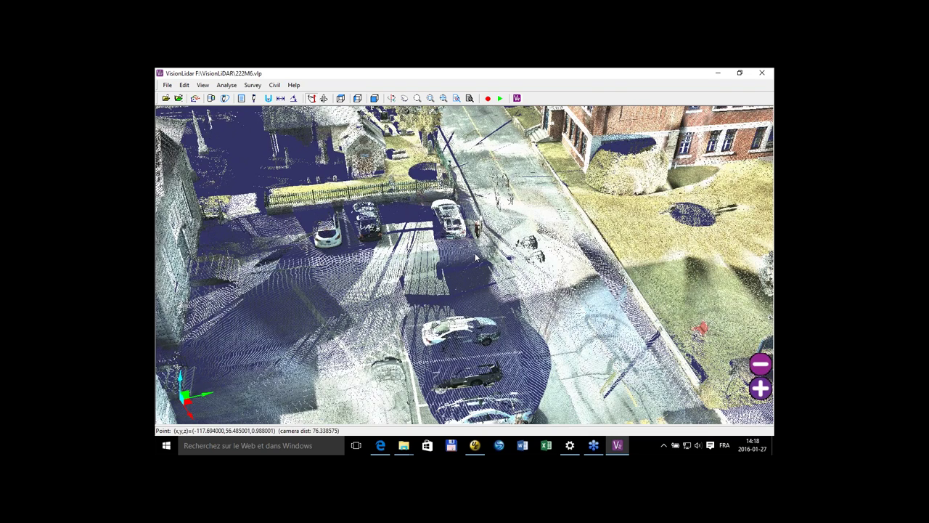
key("Down")
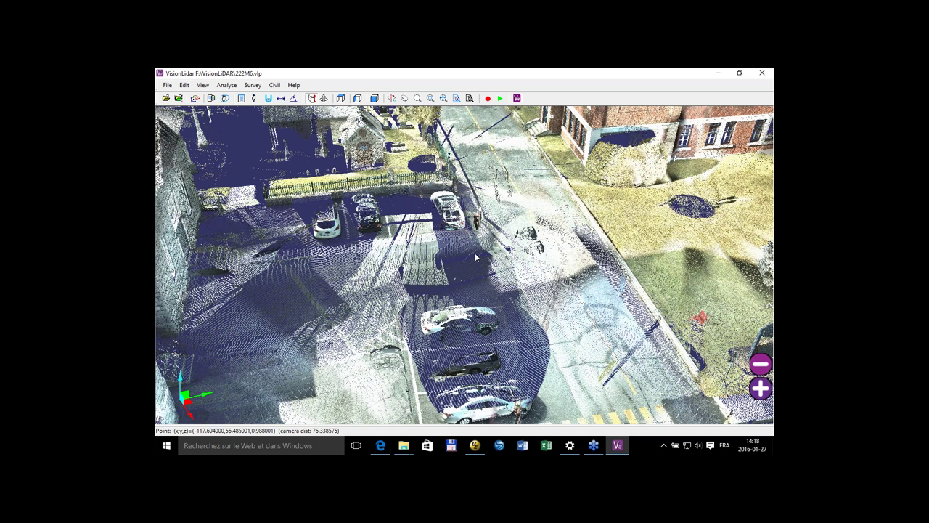
left_click(252, 87)
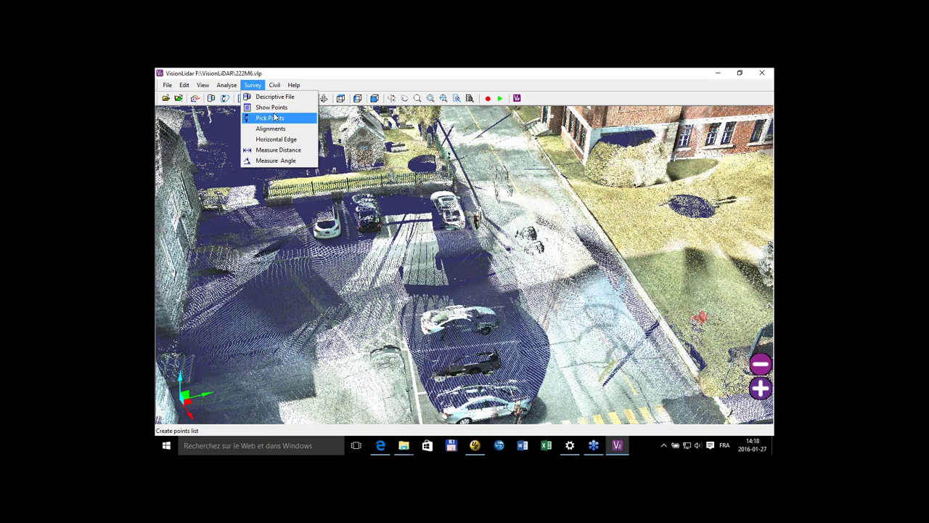
left_click(273, 108)
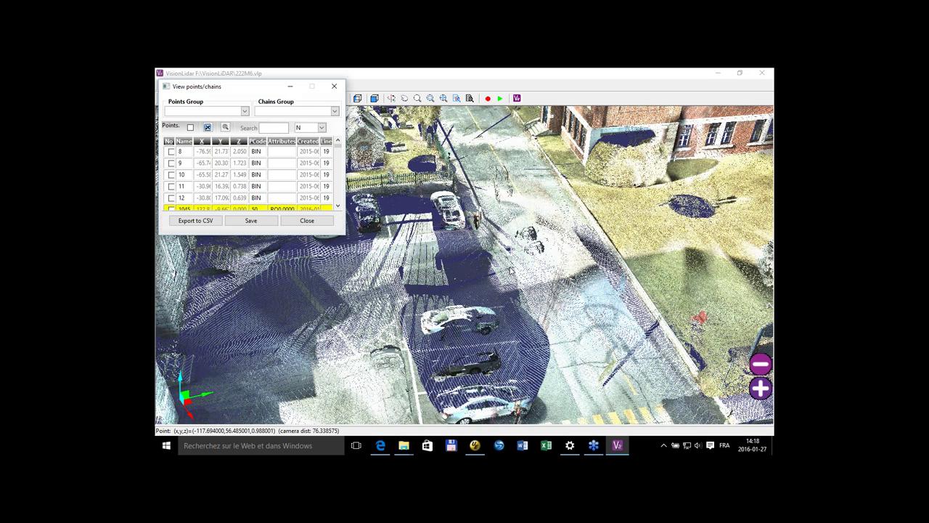
- Examine the survey points and chains along the street, parking lot and church, and close the points list
scroll(534, 269, "down", 1)
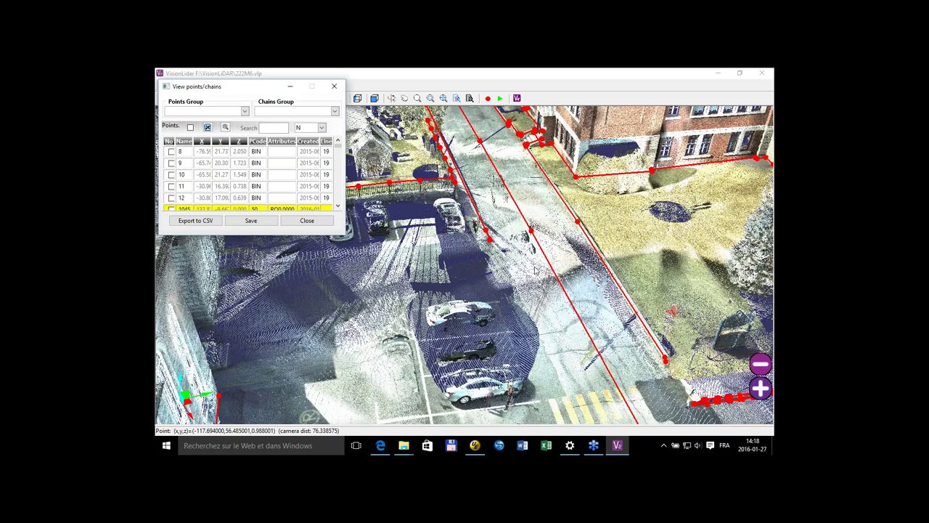
scroll(534, 269, "down", 1)
left_click(446, 326)
scroll(445, 325, "down", 3)
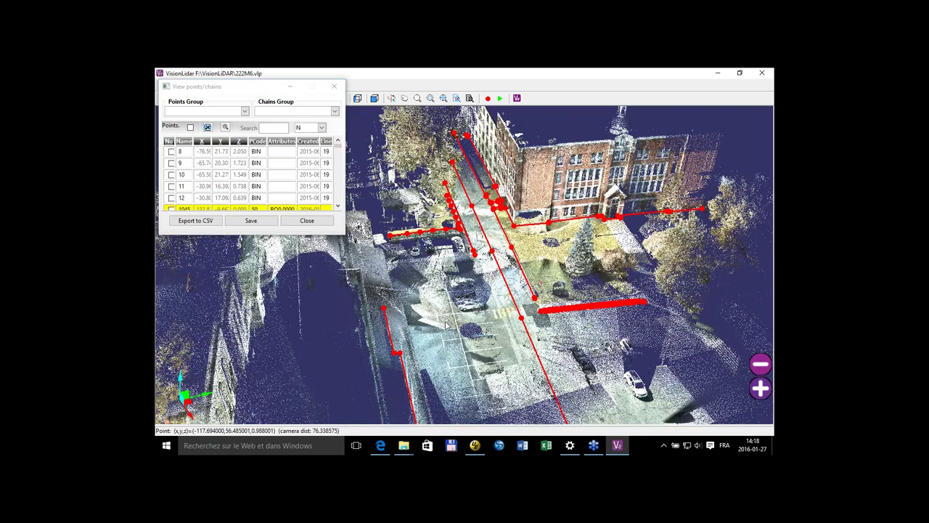
left_click_drag(445, 325, 461, 356)
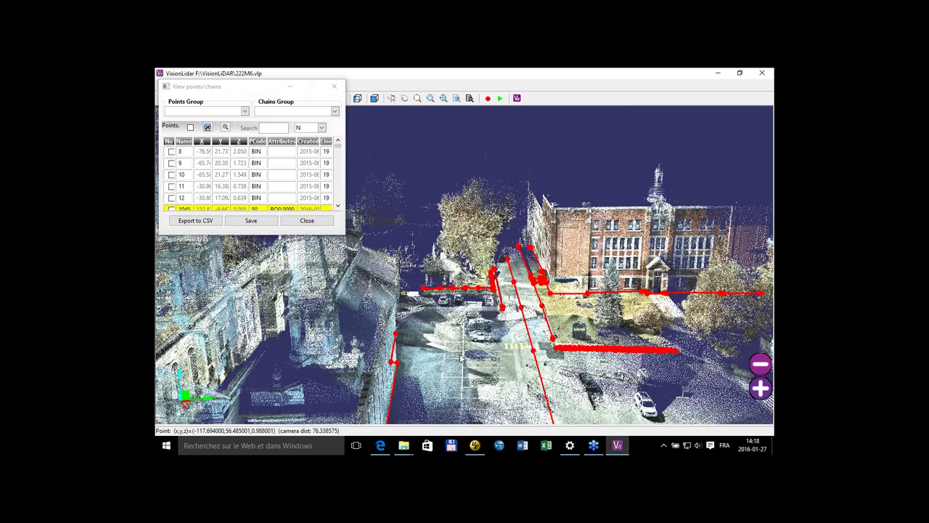
middle_click_drag(461, 356, 502, 314)
left_click_drag(501, 310, 516, 280)
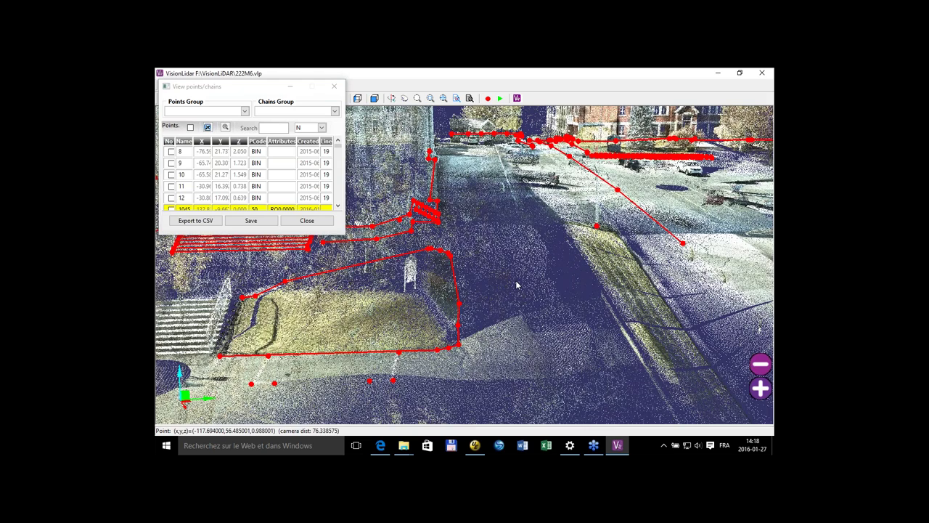
left_click_drag(517, 285, 396, 270)
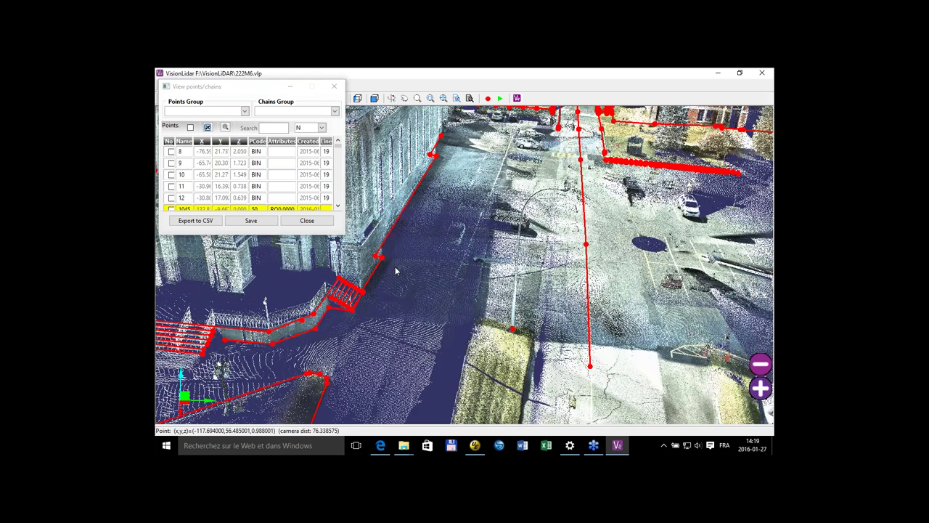
middle_click_drag(395, 270, 337, 320)
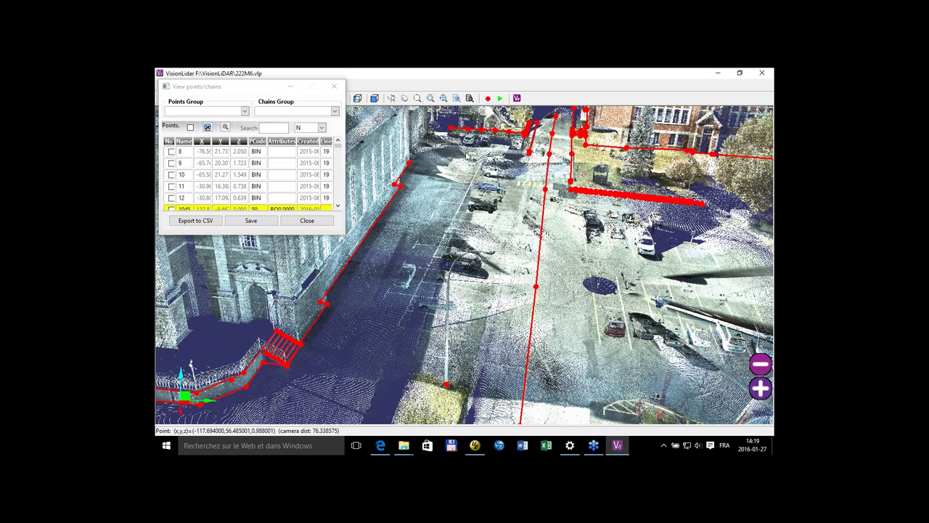
left_click(334, 88)
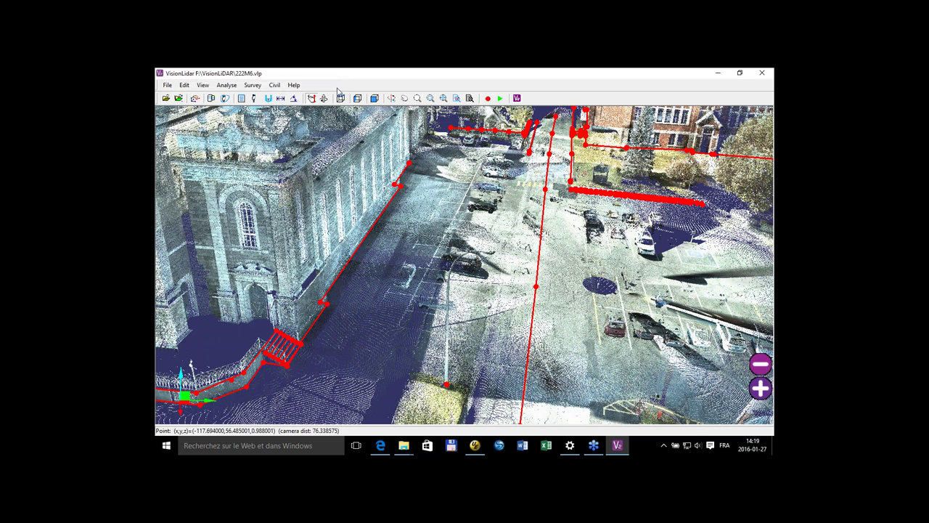
left_click(253, 85)
left_click(264, 119)
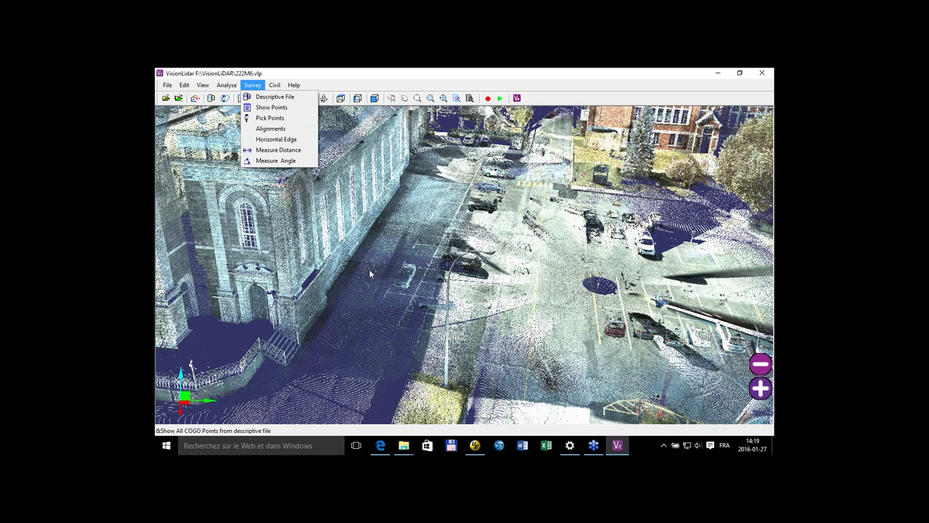
left_click(302, 280)
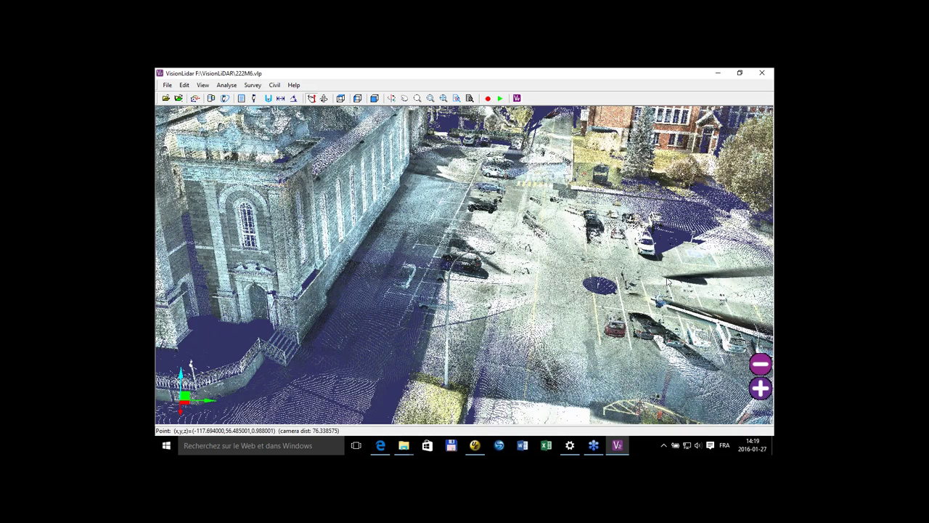
- Start picking survey points at the fence behind the parked white car, with the magnifier turned on
left_click_drag(666, 278, 669, 276)
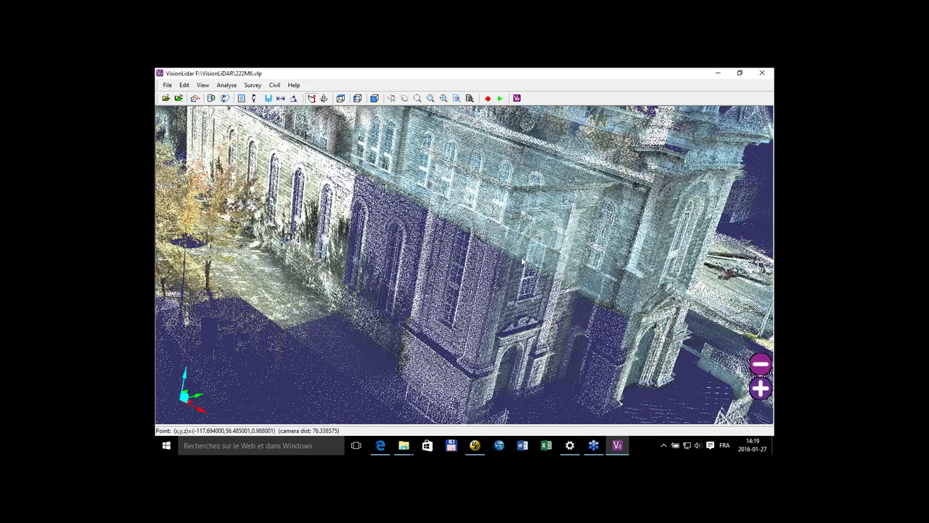
left_click_drag(522, 260, 545, 258)
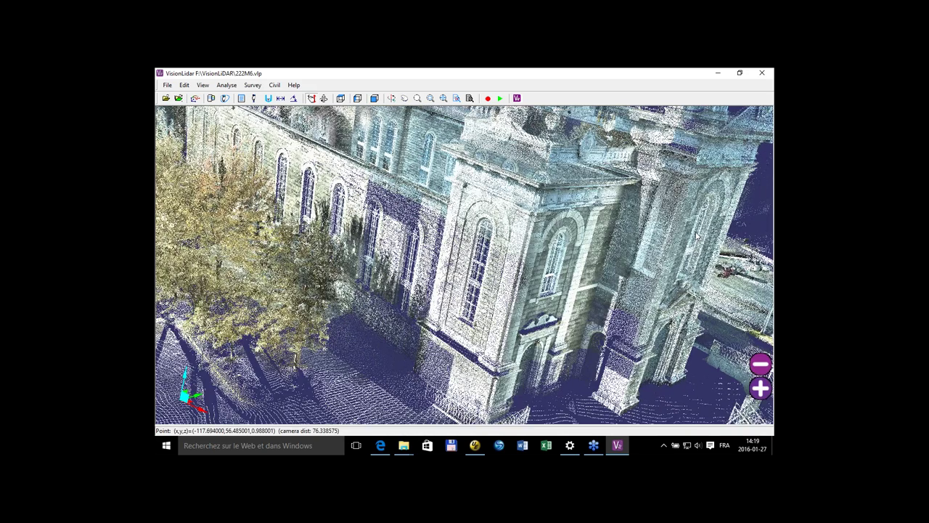
left_click_drag(697, 236, 506, 203)
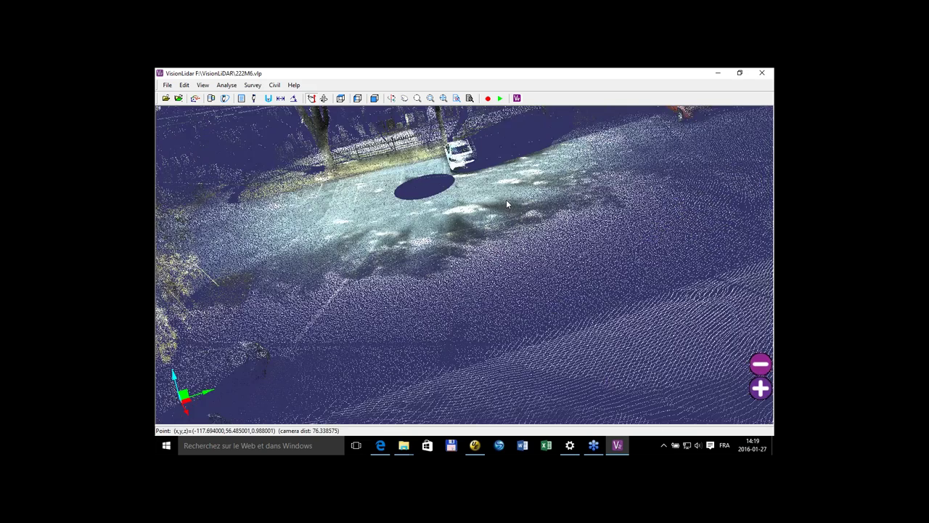
middle_click_drag(507, 203, 474, 260)
right_click_drag(475, 260, 637, 337)
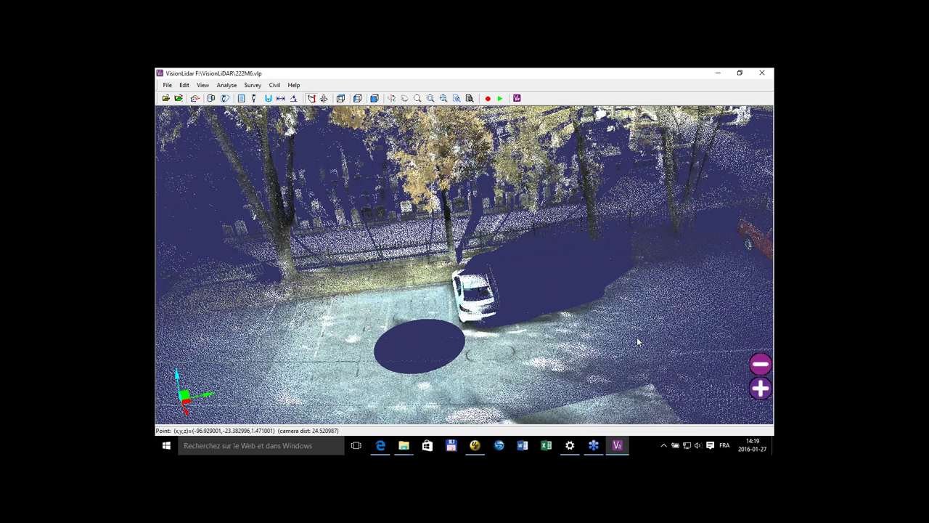
middle_click_drag(637, 337, 638, 347)
left_click(252, 86)
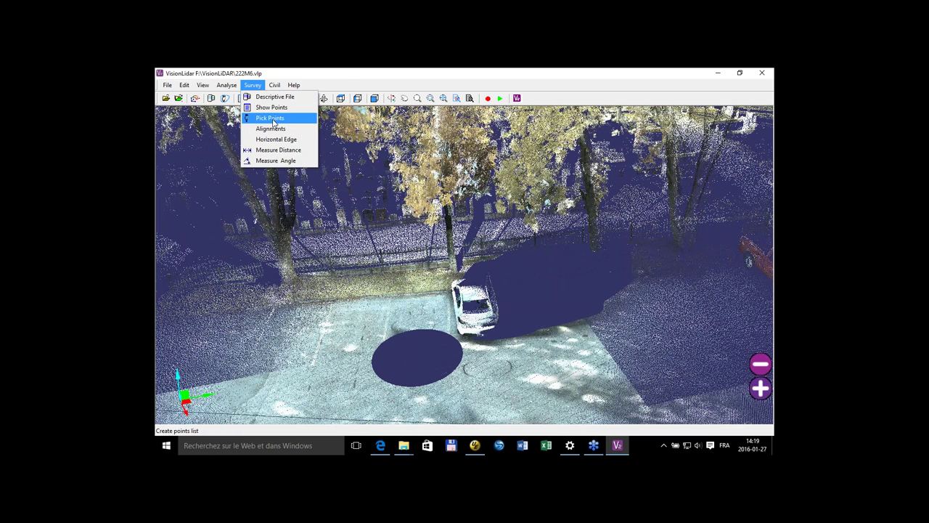
left_click(265, 118)
left_click_drag(343, 92, 354, 120)
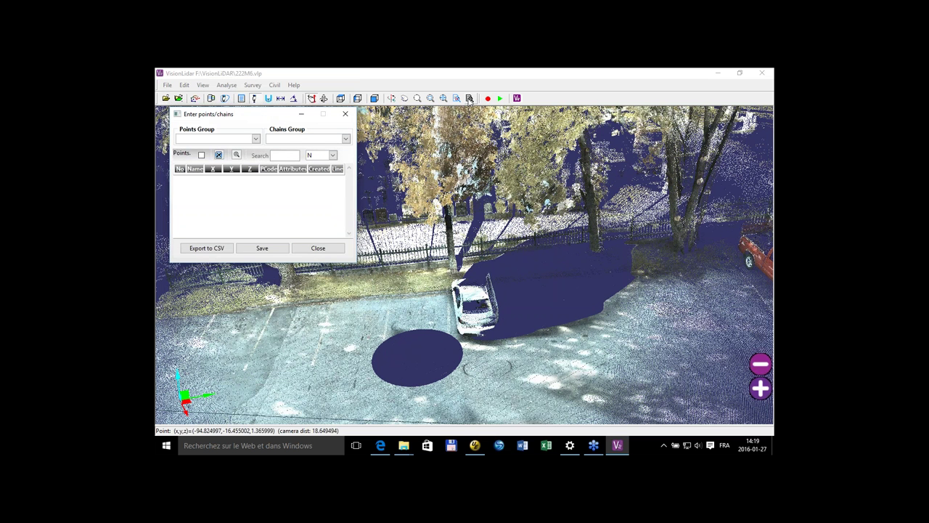
left_click(470, 99)
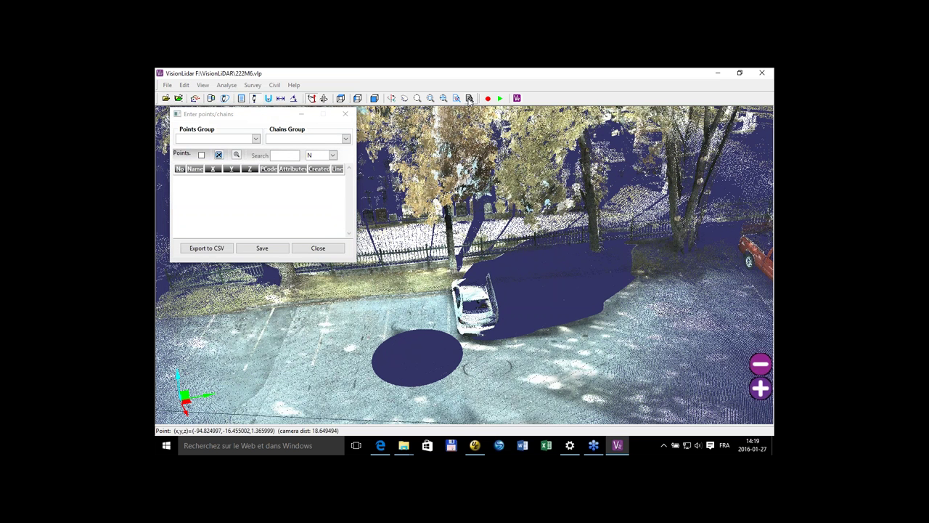
- Pick two points along the fence and link them as a chain with line number 200
left_click(379, 246)
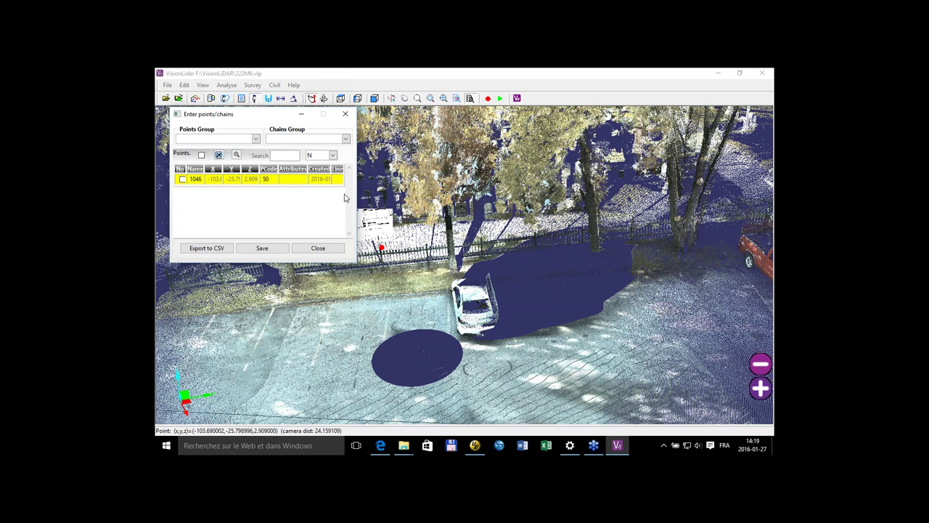
type("20")
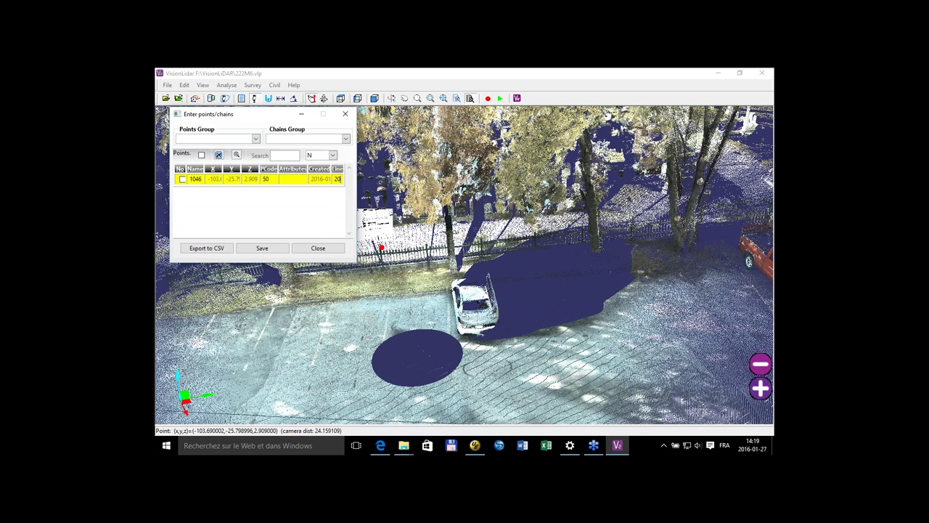
type("0")
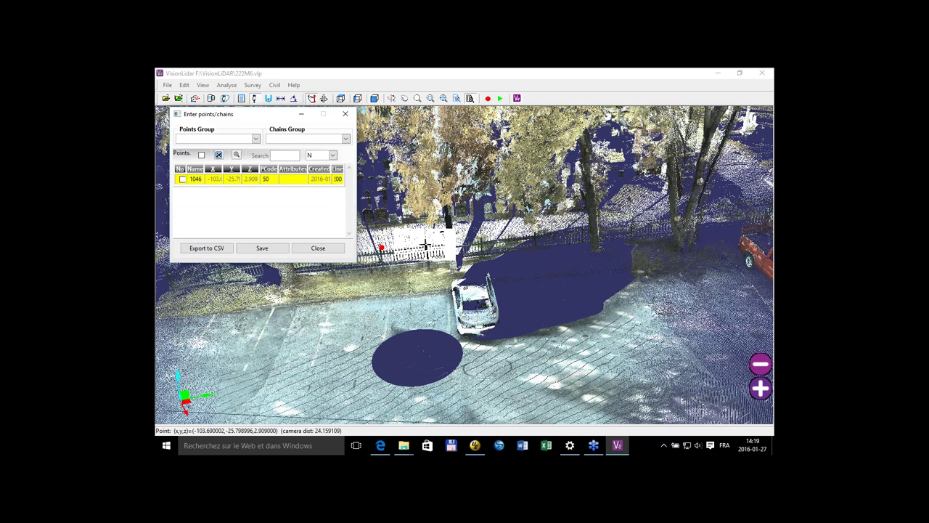
left_click(392, 249)
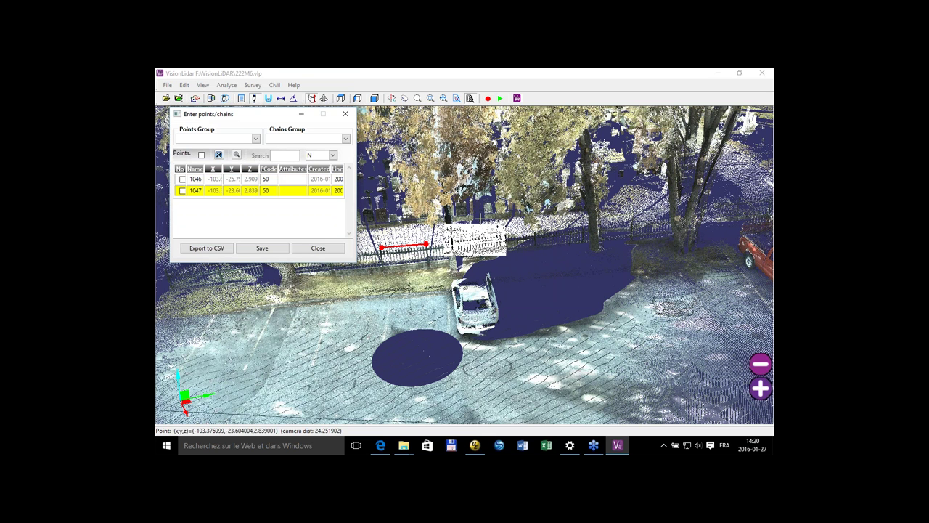
- Delete both picked points on line 200 at the fence and close the points/chains list
left_click(326, 252)
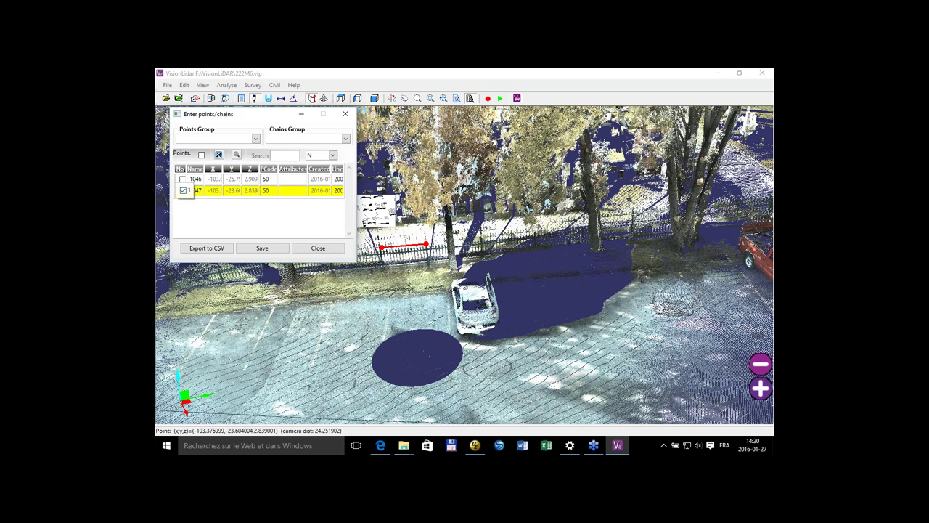
left_click(182, 179)
left_click(182, 191)
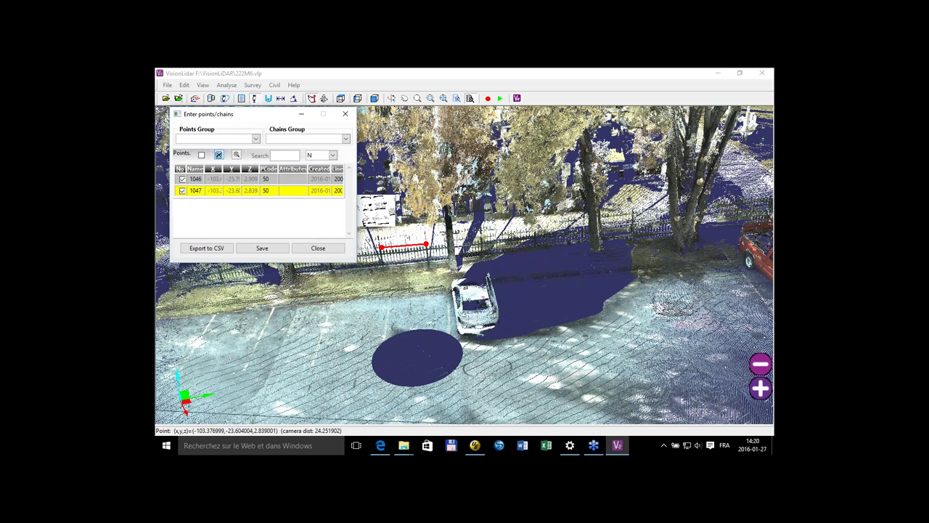
left_click(218, 155)
left_click(456, 288)
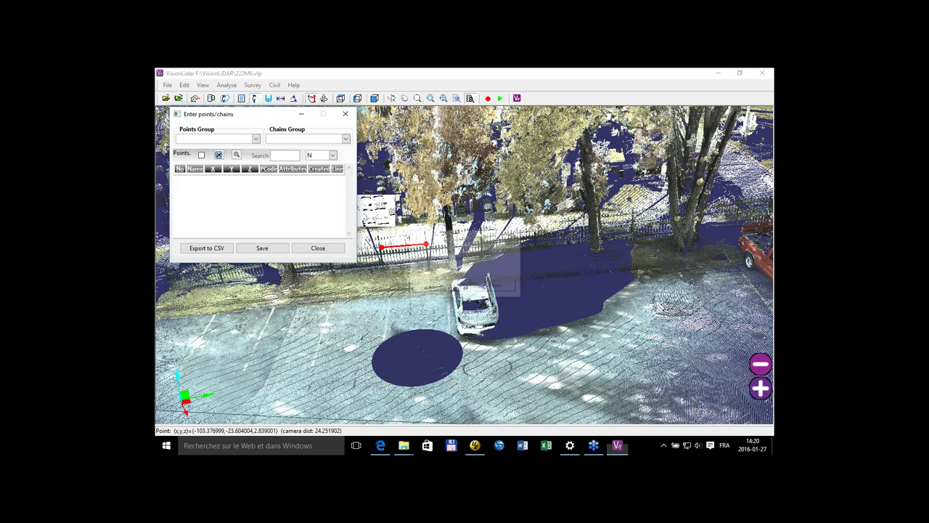
left_click(344, 115)
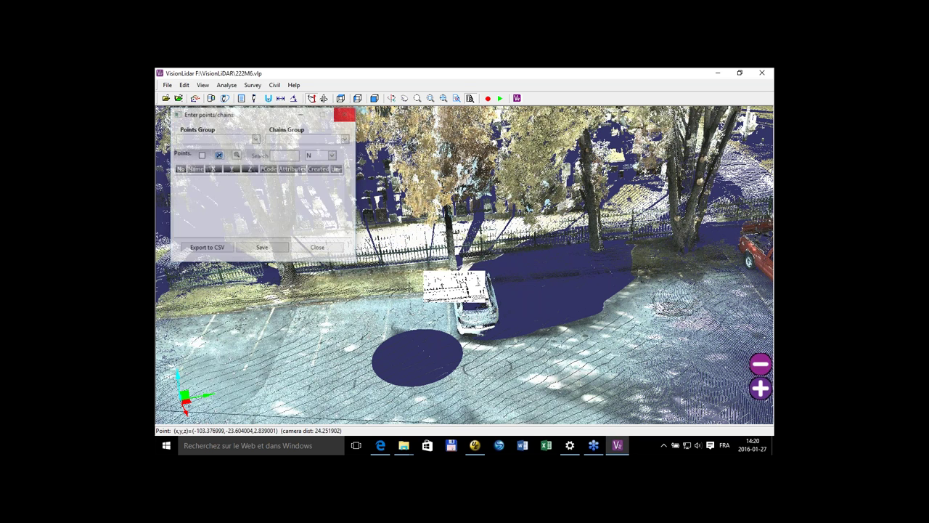
- Open the Alignments tool over the street beside the church and check the element types available in the New alignment
left_click(254, 85)
left_click(256, 85)
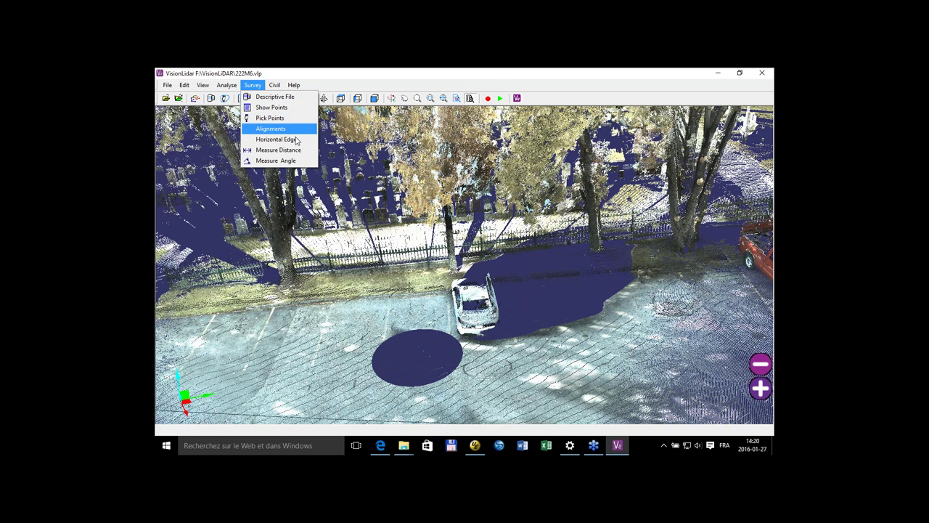
left_click(479, 78)
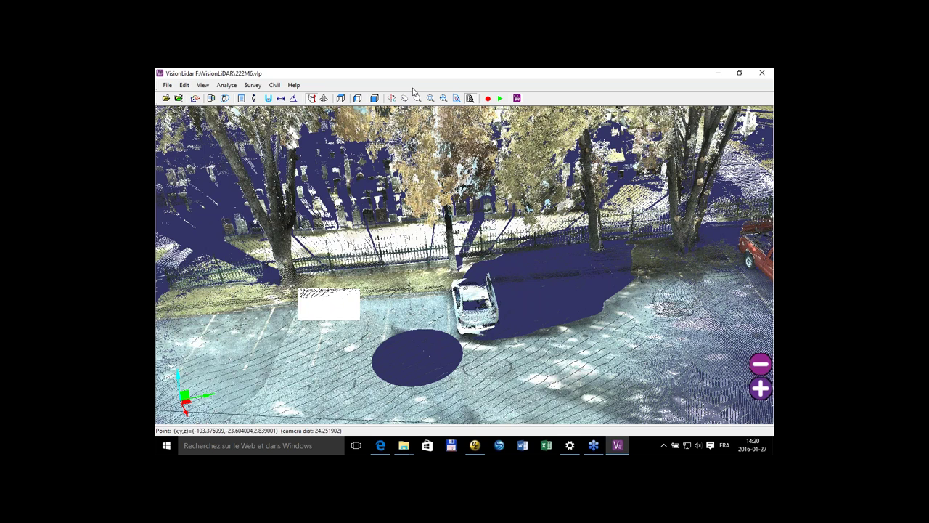
scroll(412, 88, "down", 3)
scroll(450, 88, "down", 3)
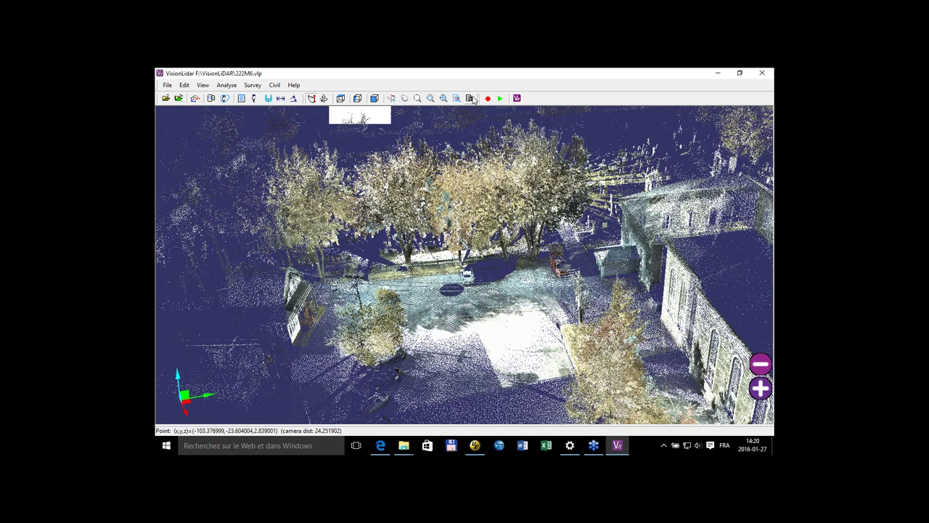
left_click_drag(515, 280, 599, 335)
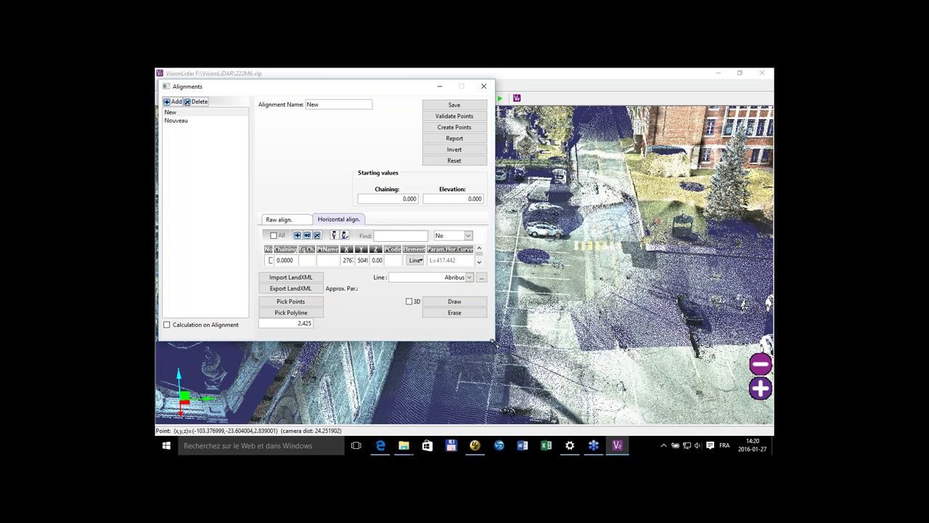
left_click_drag(492, 341, 546, 397)
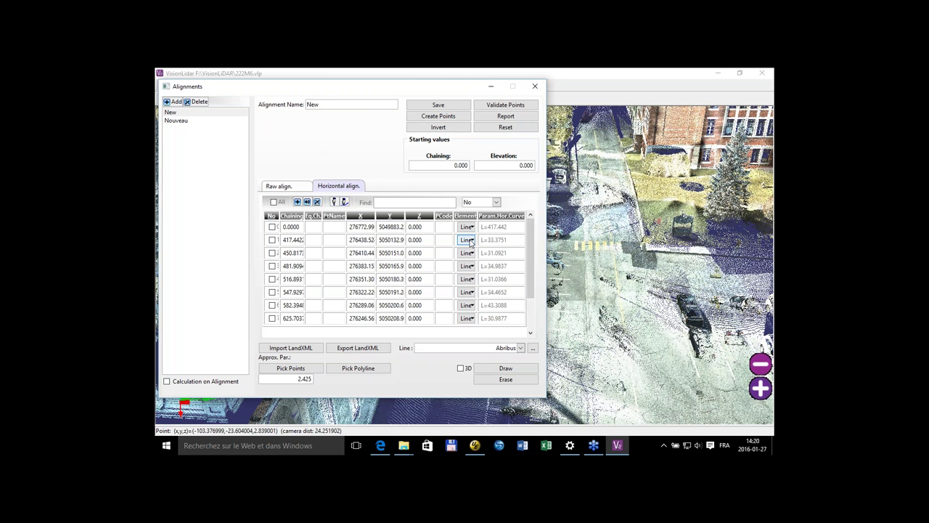
left_click(467, 240)
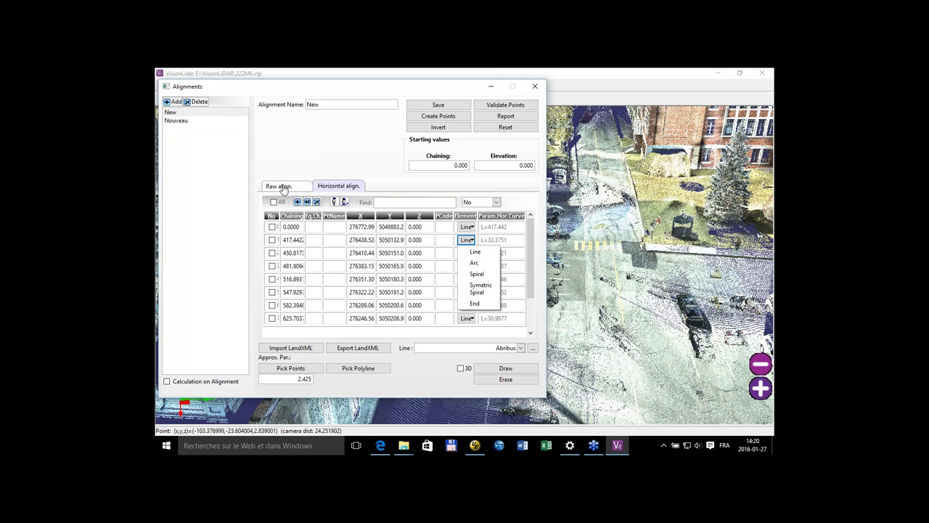
left_click(343, 162)
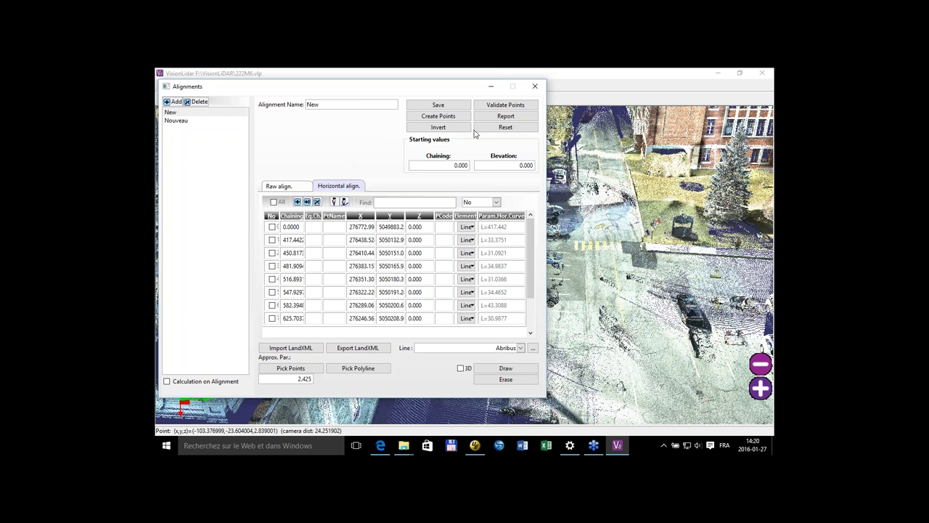
- Draw the New alignment in 3D, switch the point cloud to grayscale, and erase and redraw the alignment
left_click(465, 370)
left_click(508, 369)
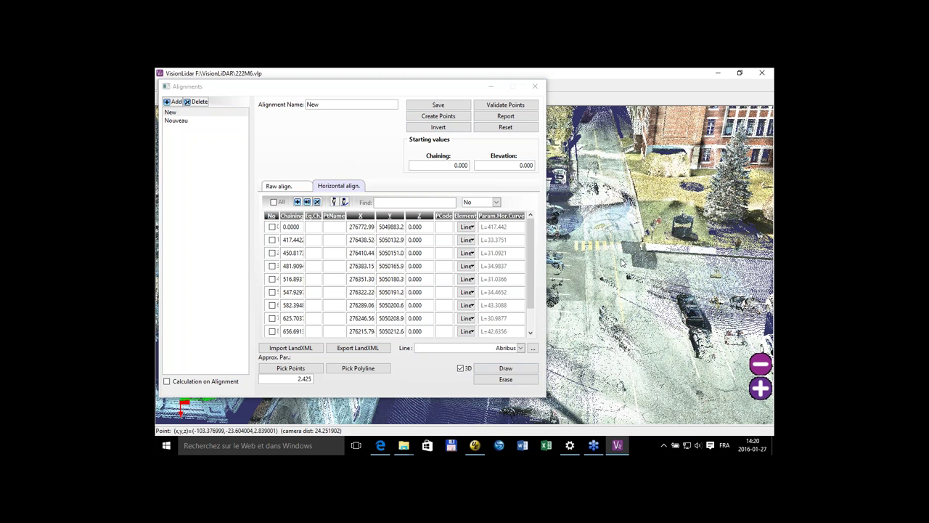
left_click_drag(396, 94, 398, 143)
left_click(203, 85)
left_click(218, 107)
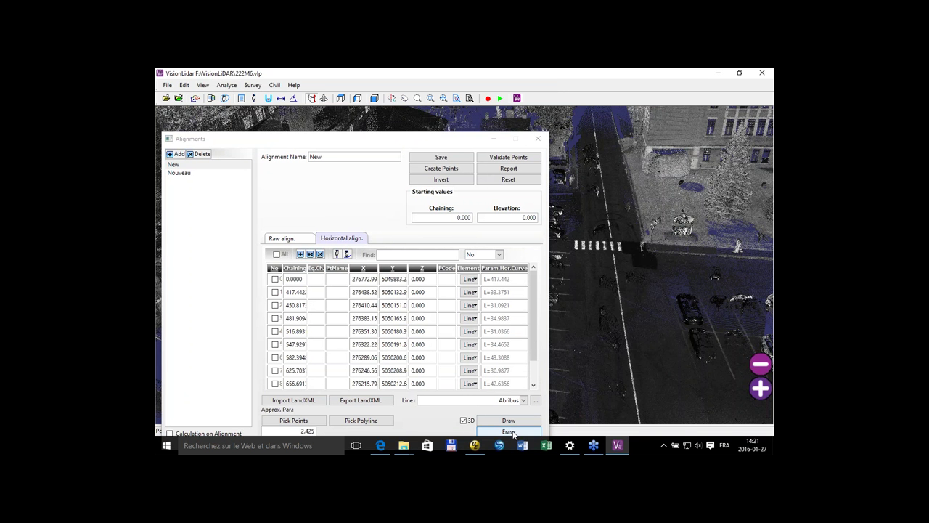
left_click(512, 431)
left_click(515, 422)
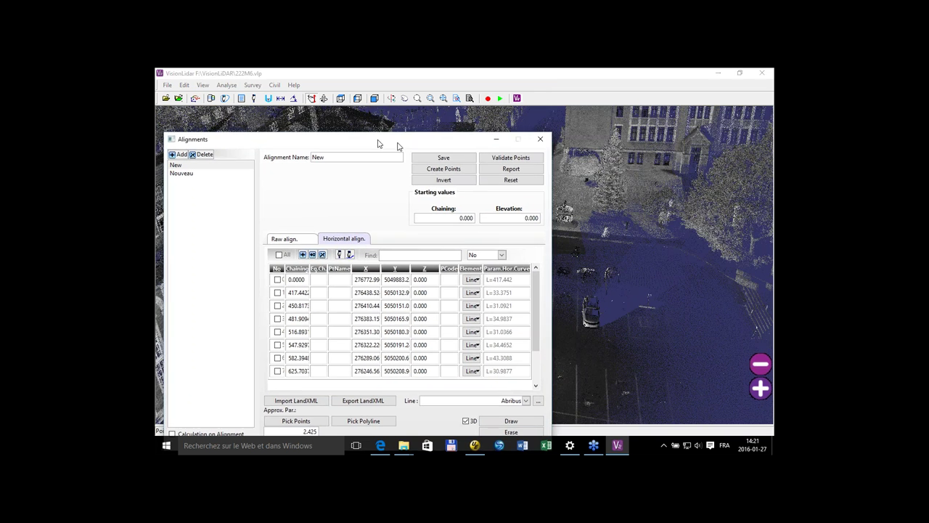
- Load the Nouveau alignment and narrow its dialog to uncover the street and parking lot
left_click_drag(375, 143, 625, 126)
left_click(434, 157)
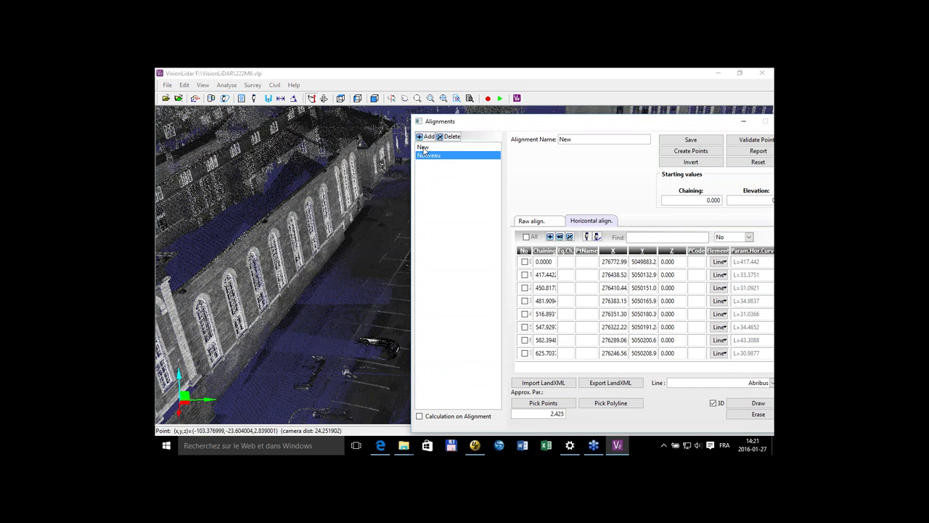
left_click(445, 148)
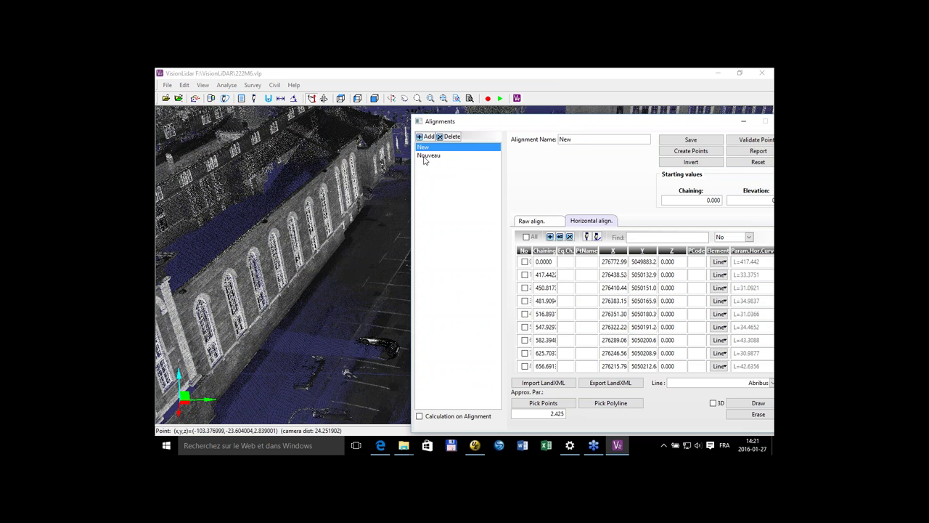
left_click(428, 156)
left_click(755, 414)
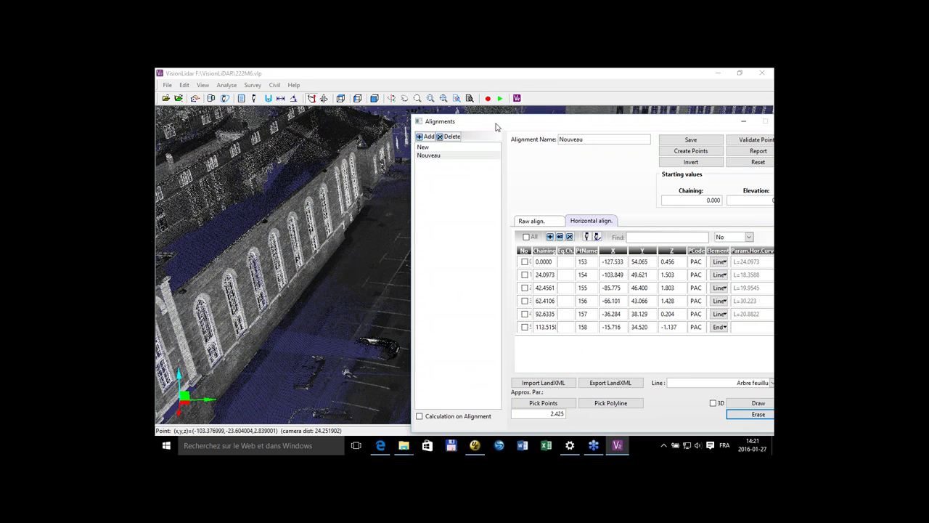
left_click_drag(496, 127, 260, 81)
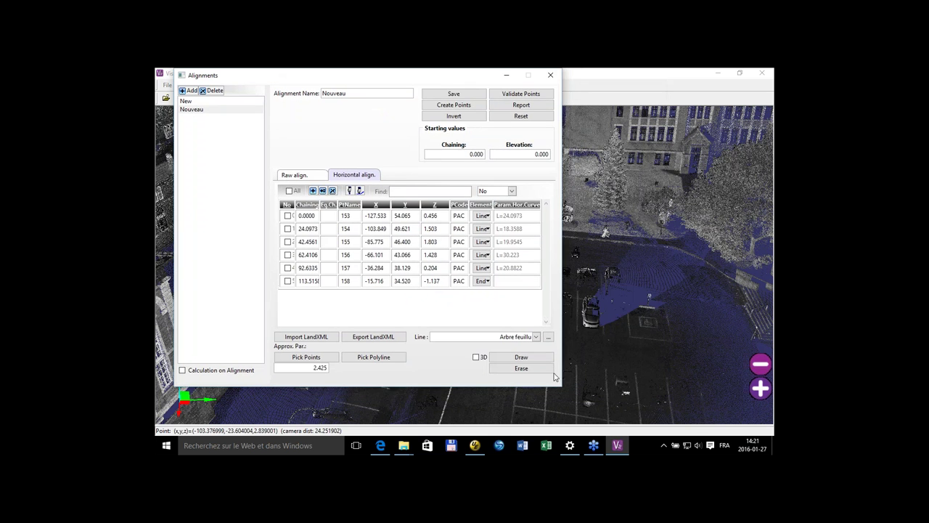
left_click_drag(463, 375, 441, 376)
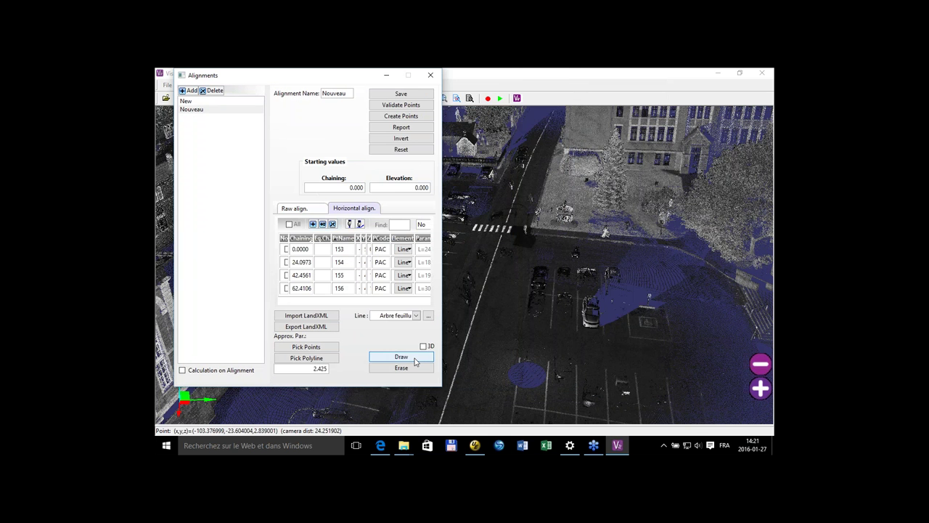
- Draw the Nouveau alignment over the street, erase it, and redraw it in 3D
left_click(414, 356)
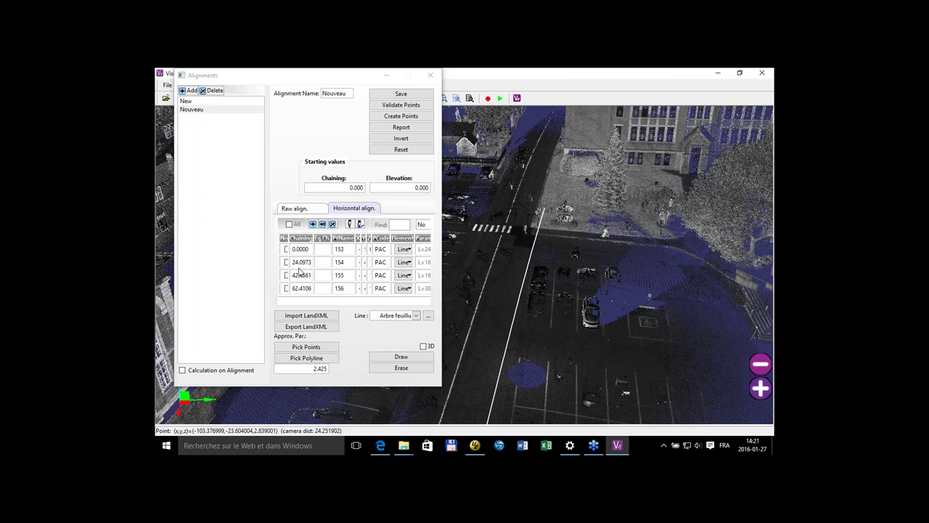
left_click(413, 368)
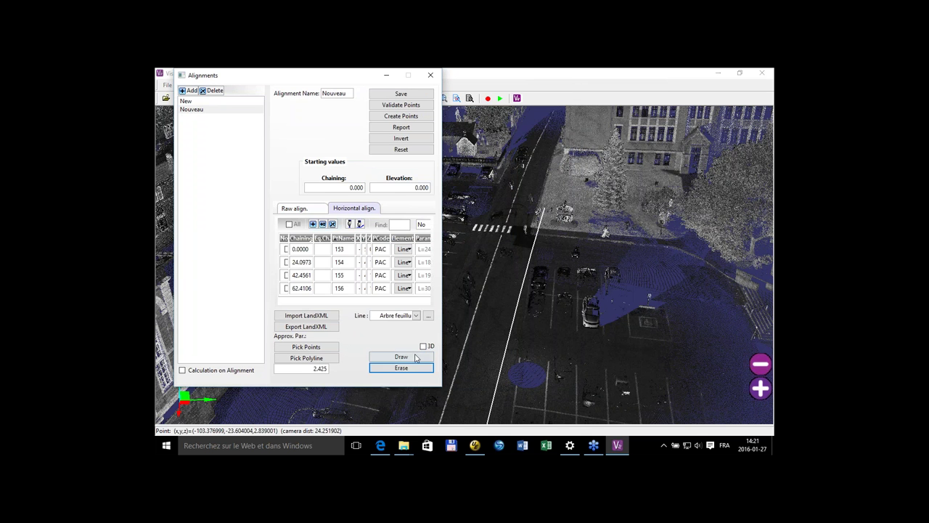
left_click(423, 346)
left_click(410, 357)
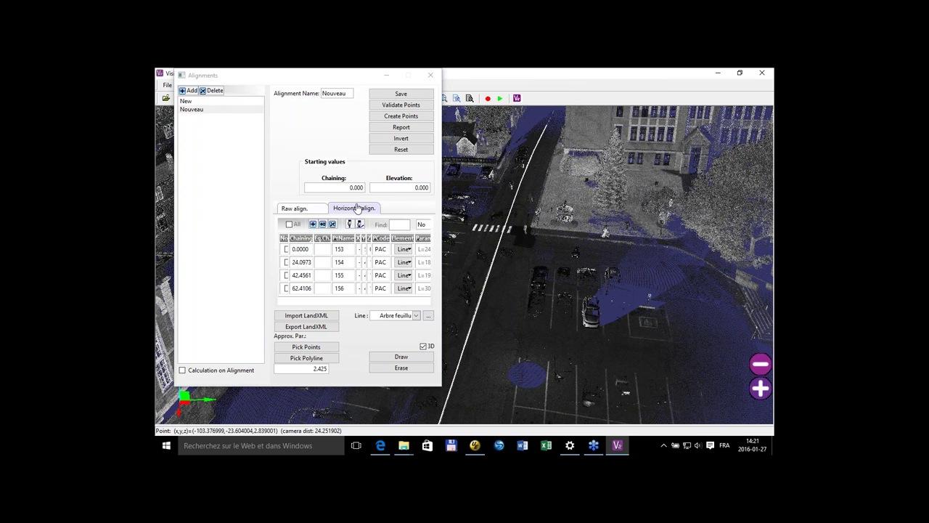
- Examine the distance, offset and point creation options for calculation on the Nouveau alignment, and close the alignment dialog
left_click(182, 369)
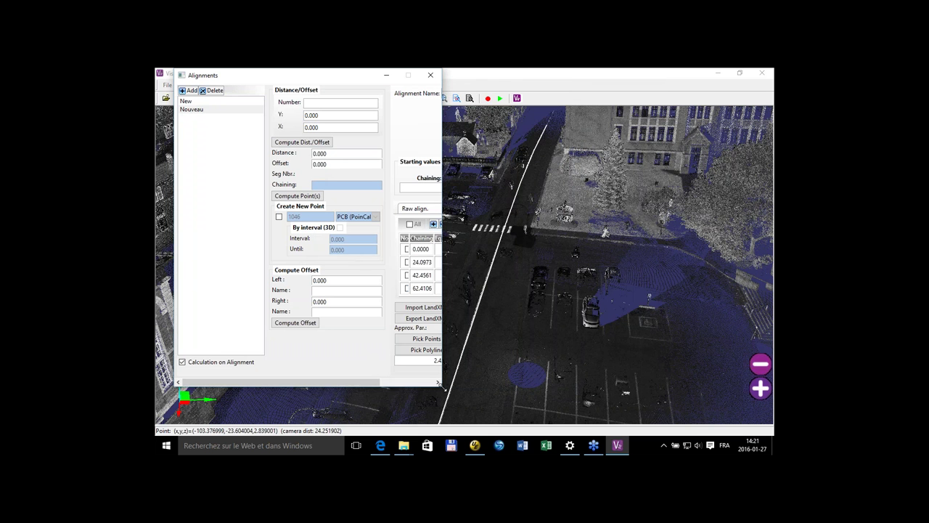
left_click_drag(442, 390, 698, 397)
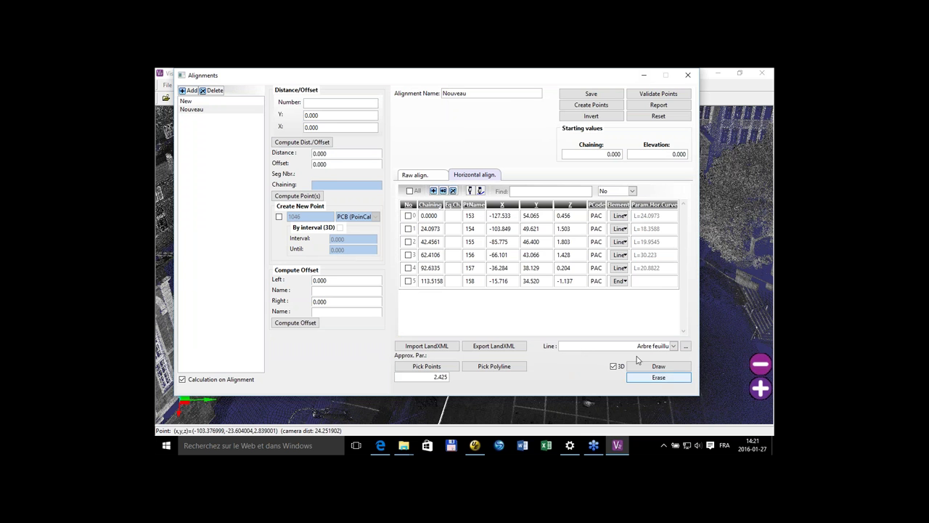
left_click(690, 76)
left_click(252, 85)
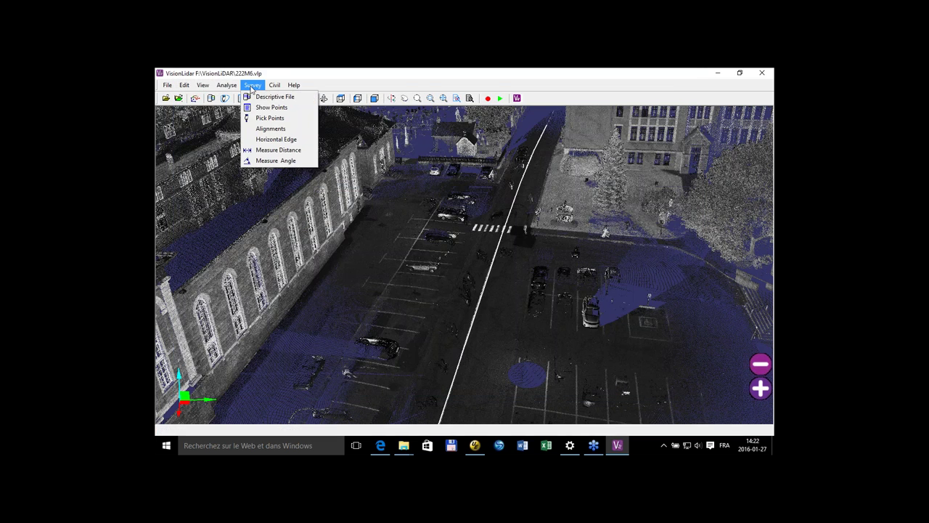
left_click(417, 168)
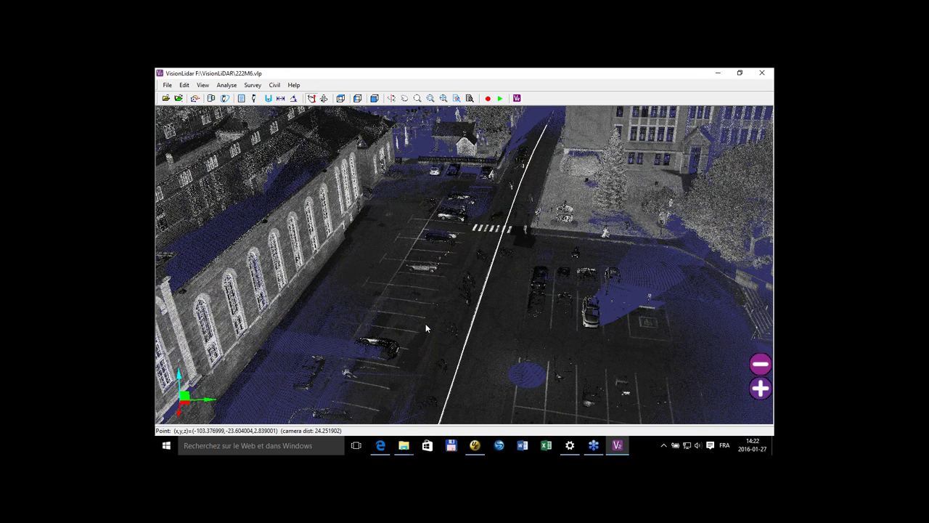
- Restore the point cloud's true colours with the view on the sidewalk corner beside the lawn sign
right_click_drag(425, 324, 421, 342)
left_click_drag(421, 347, 466, 337)
scroll(466, 333, "up", 2)
middle_click_drag(489, 348, 480, 247)
scroll(494, 208, "up", 3)
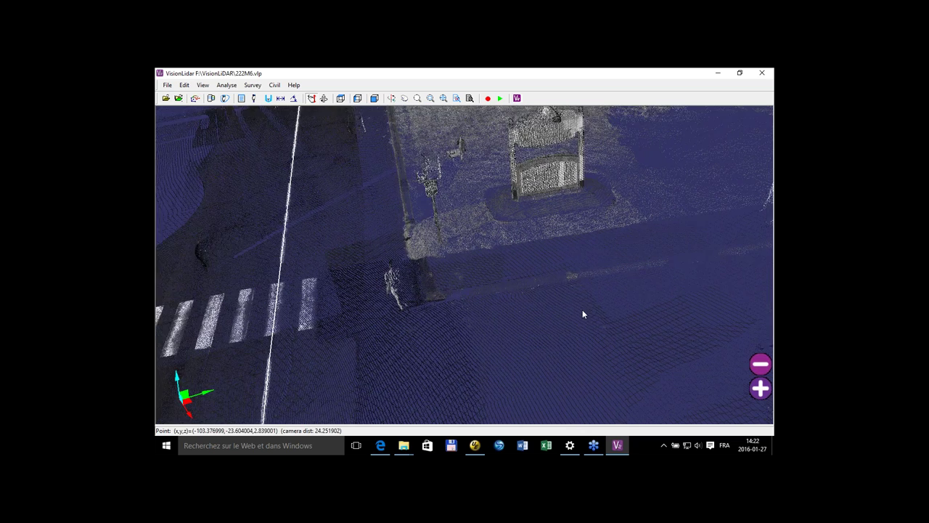
left_click_drag(582, 309, 440, 283)
scroll(441, 283, "down", 2)
left_click(224, 85)
left_click(208, 97)
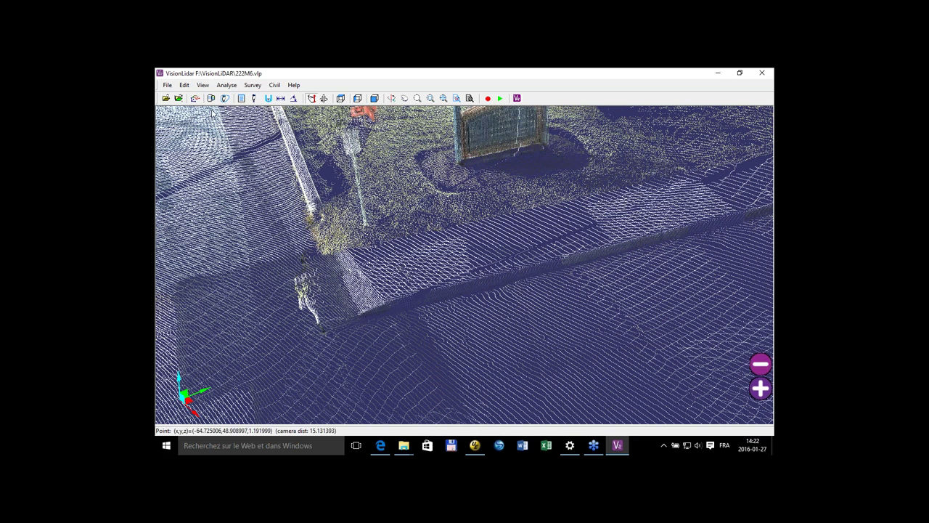
- Open horizontal edge detection, pick two starting points along the curb from the sidewalk corner, and try to run the detection
left_click(253, 85)
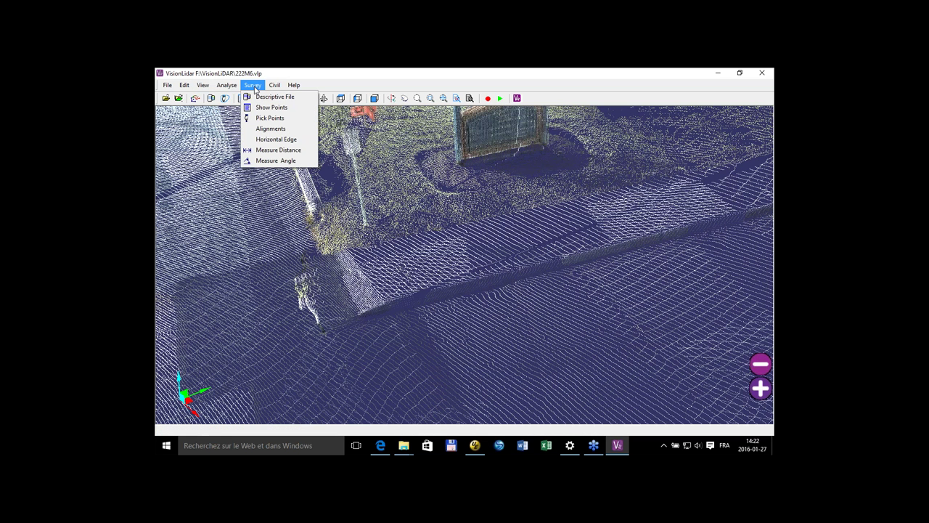
left_click(273, 138)
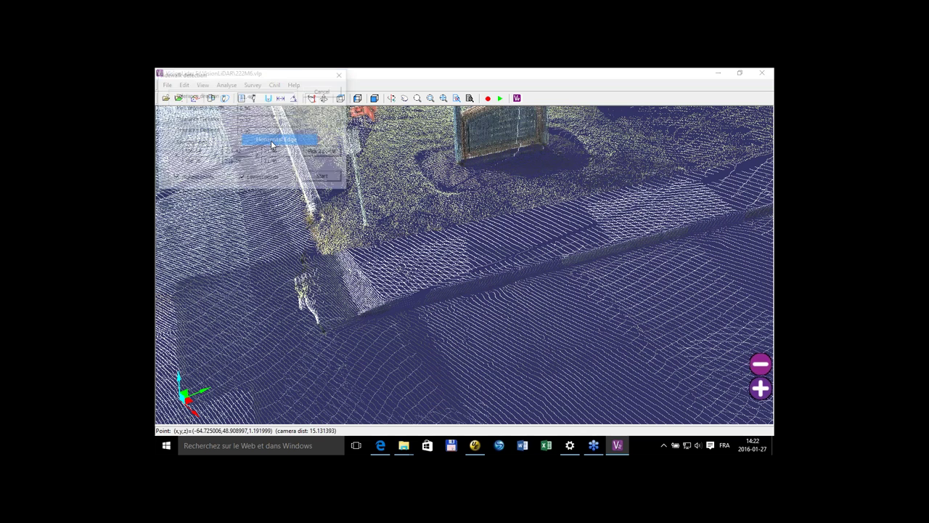
left_click_drag(256, 77, 254, 126)
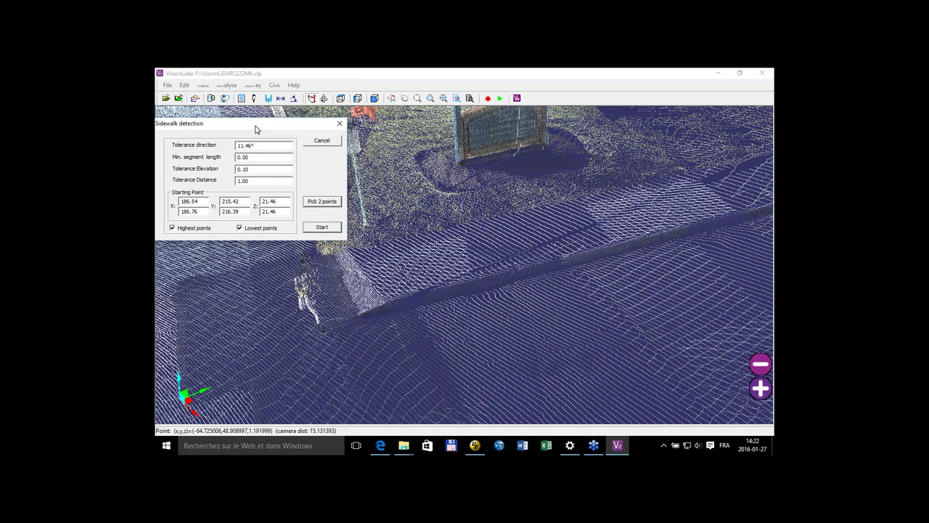
left_click(322, 201)
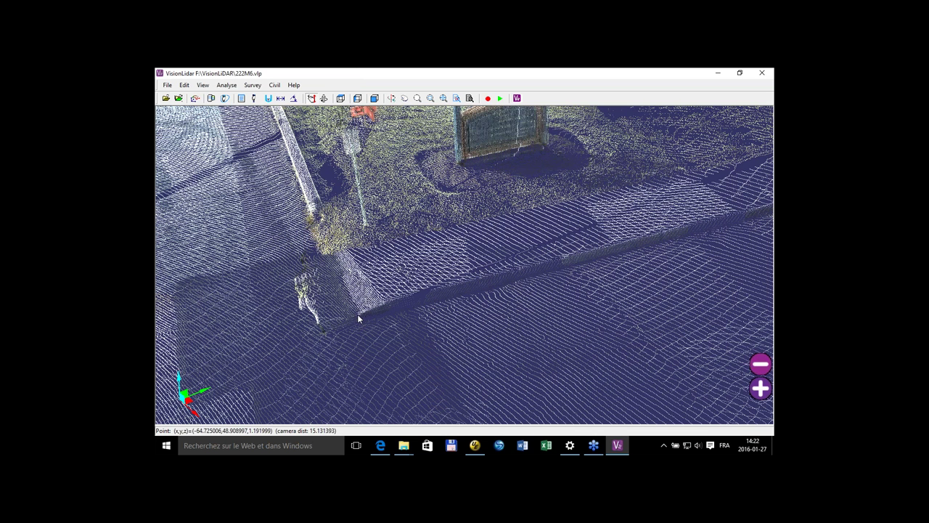
left_click(357, 314)
left_click(396, 299)
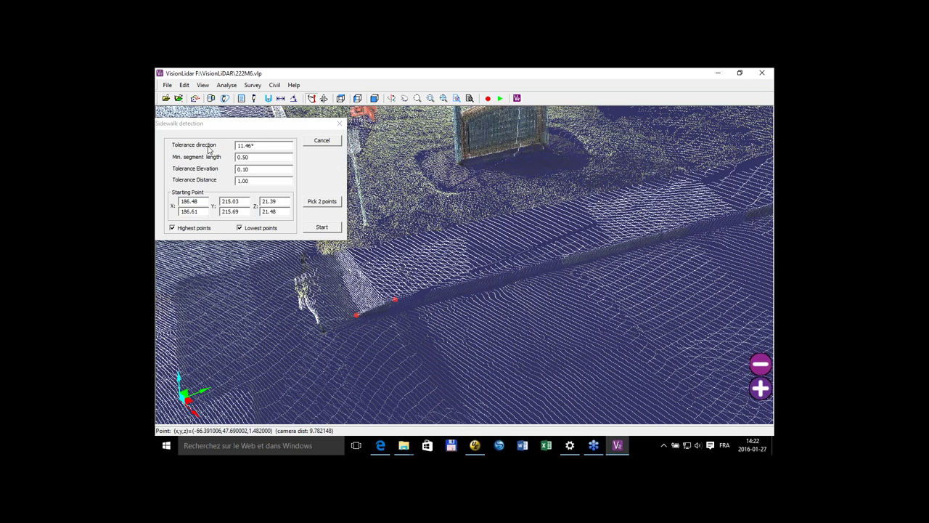
left_click(321, 228)
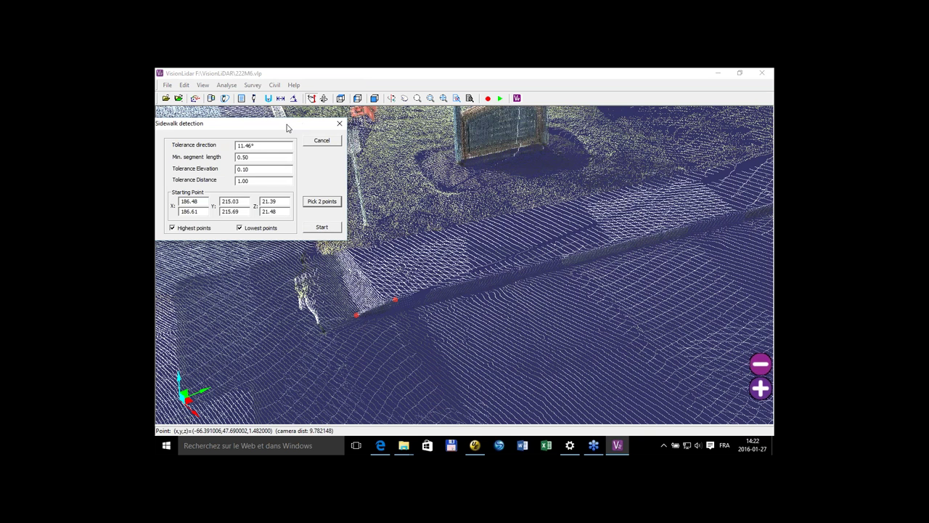
- Repick the two starting points on the curb, set the tolerance distance to 0.05, and run the sidewalk detection
left_click_drag(287, 128, 297, 128)
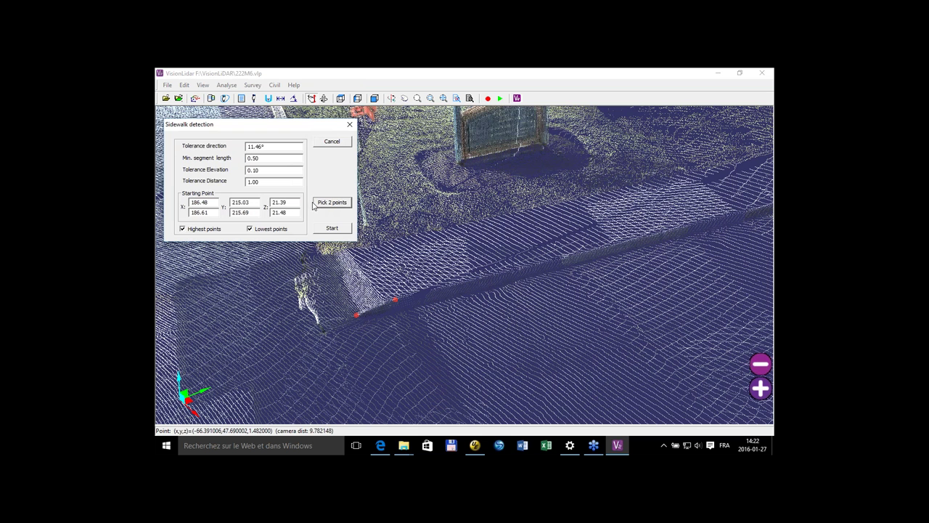
left_click(274, 169)
left_click(340, 207)
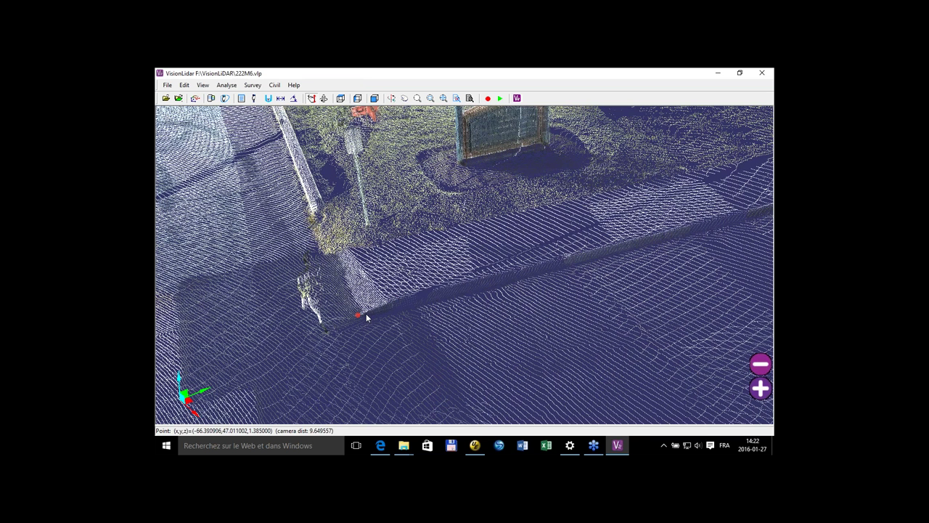
left_click(408, 295)
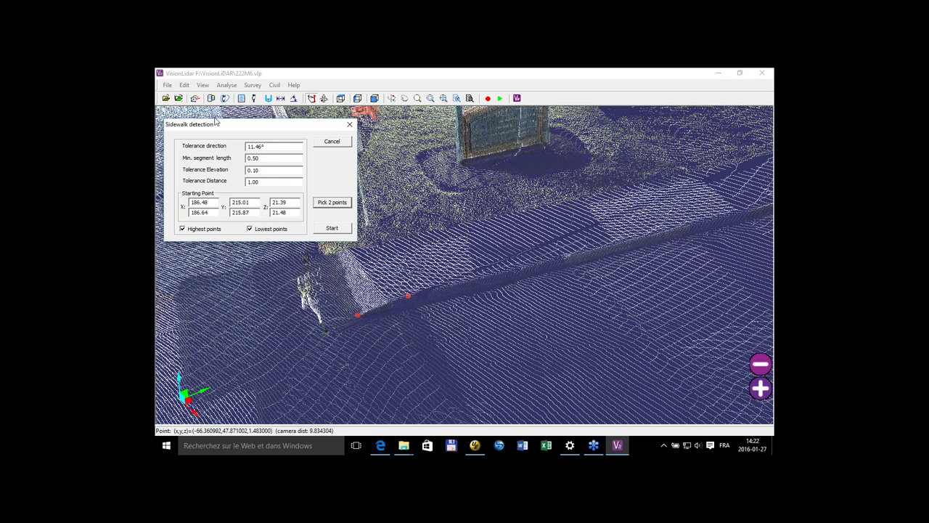
left_click(267, 161)
left_click_drag(270, 182, 208, 181)
type("0.05")
left_click(331, 229)
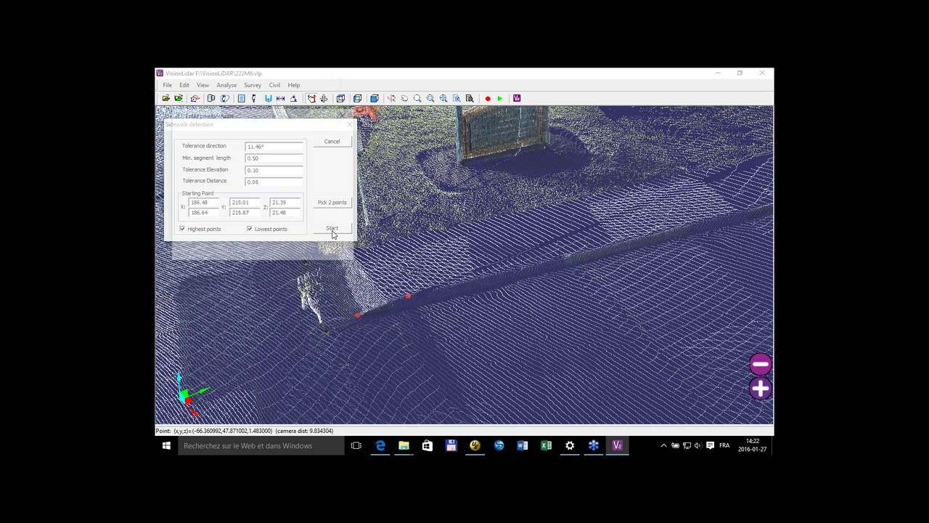
- Examine the detected edge chains along the sidewalk and close the points and chains list
middle_click_drag(597, 272, 583, 278)
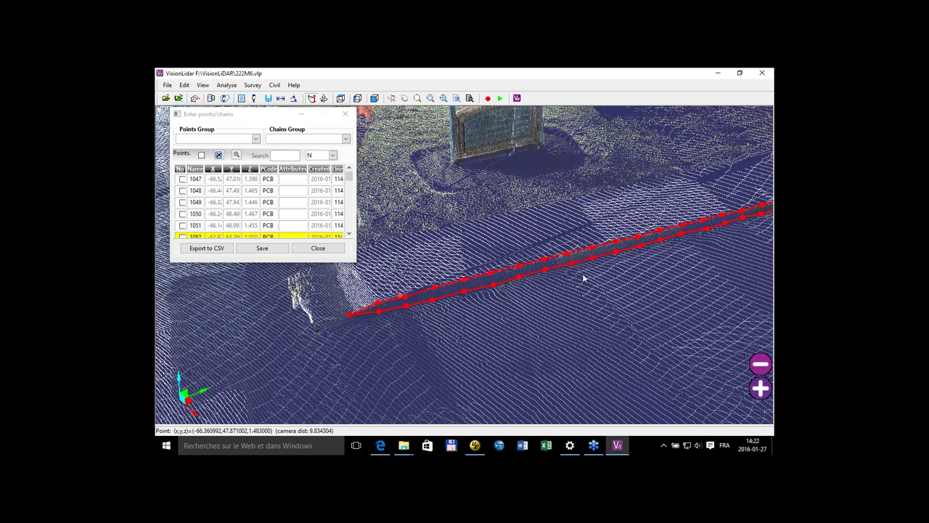
left_click_drag(583, 278, 450, 296)
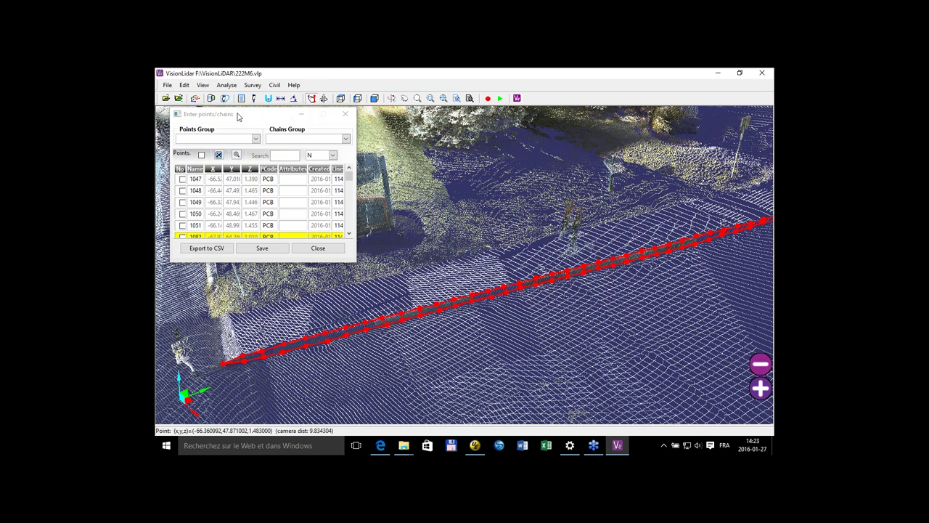
left_click_drag(238, 114, 261, 126)
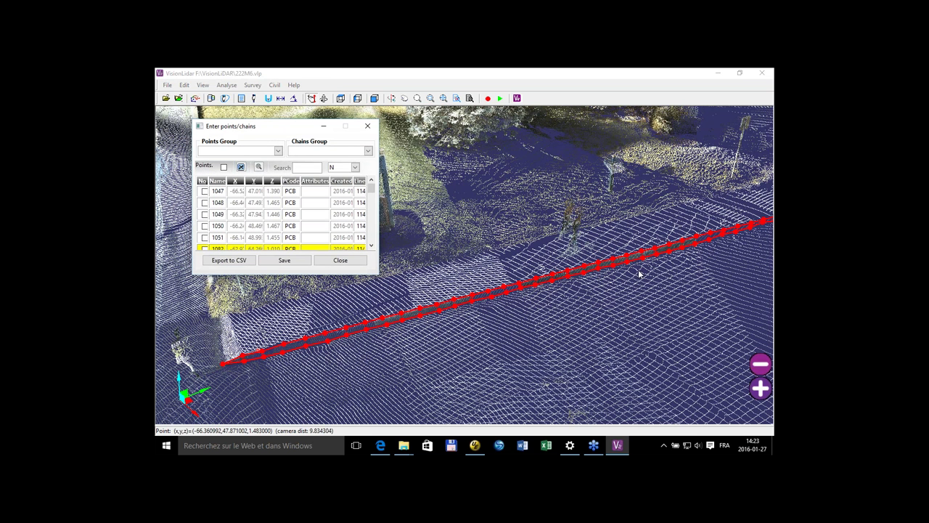
left_click(340, 261)
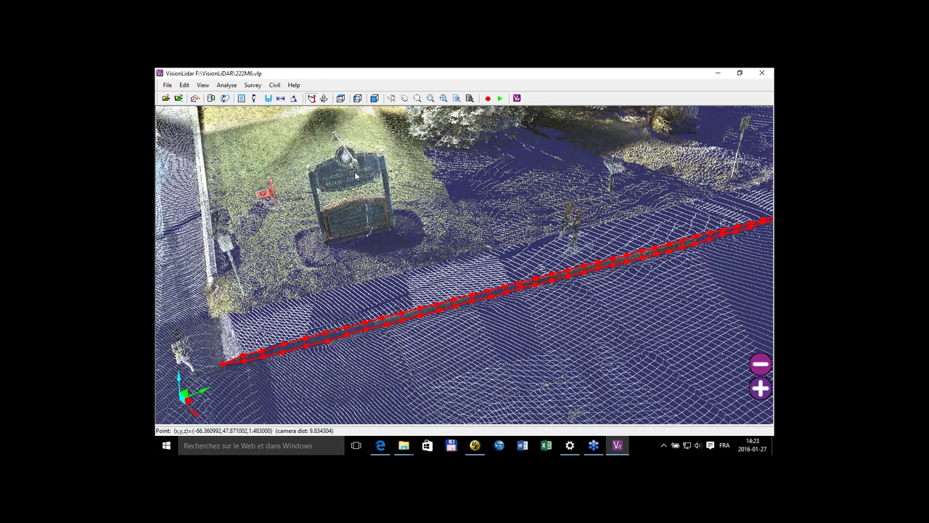
- Extract the pole at the end of the grass strip beside the parking lot as a cylinder, and review its point in the list
scroll(356, 175, "down", 2)
scroll(358, 175, "down", 3)
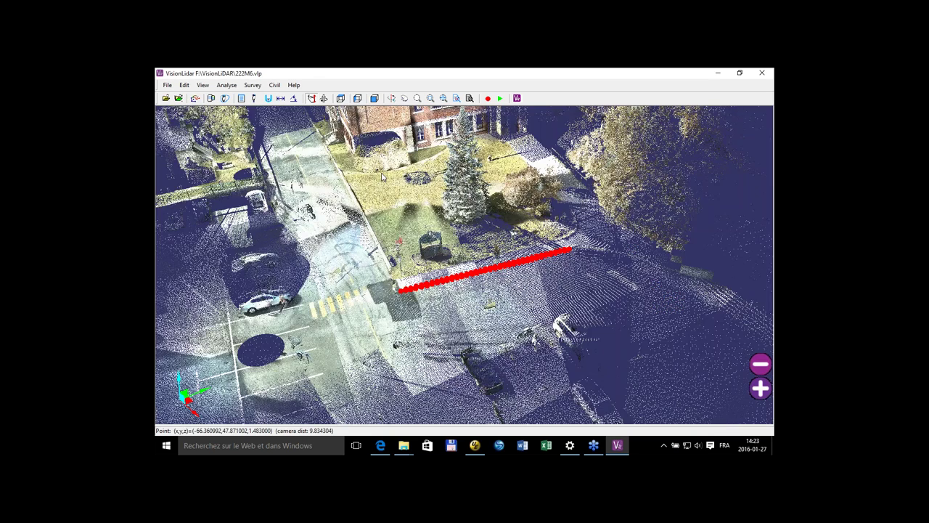
scroll(382, 176, "down", 3)
left_click_drag(490, 348, 280, 301)
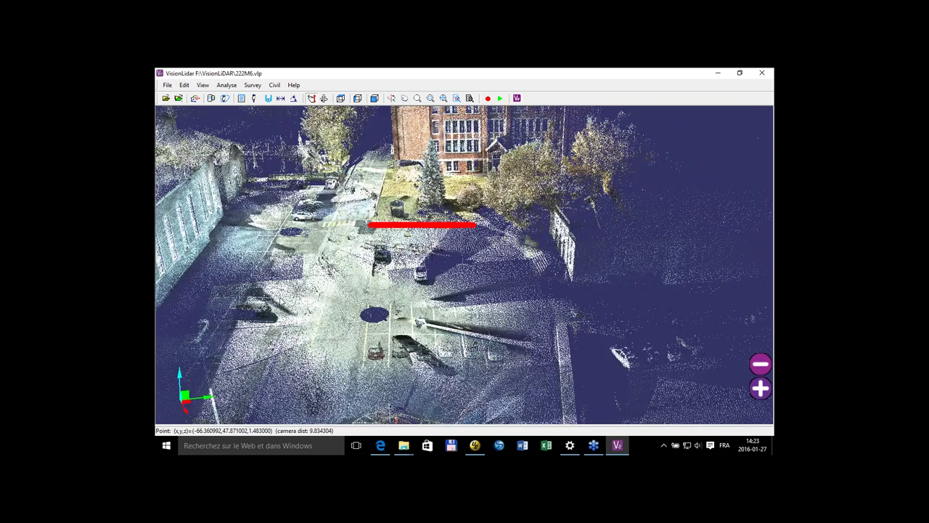
middle_click_drag(280, 301, 446, 291)
middle_click_drag(397, 164, 335, 244)
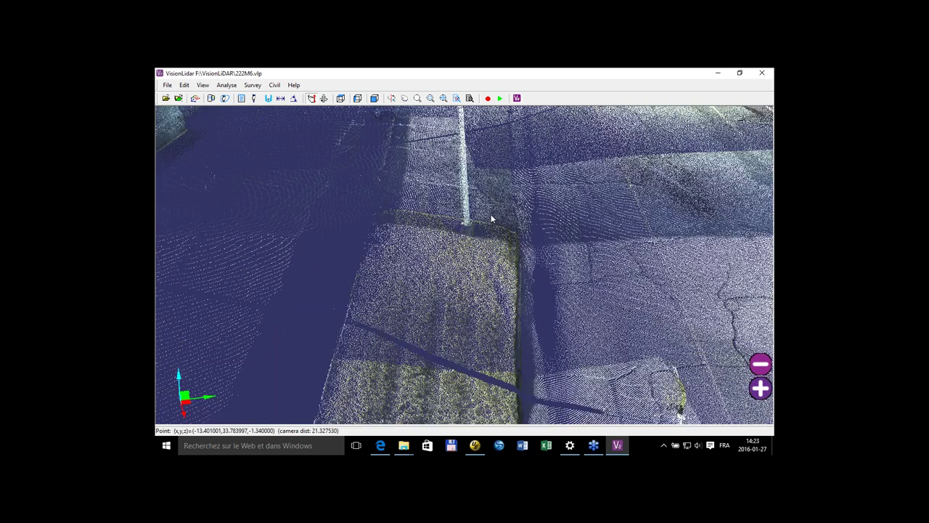
left_click_drag(490, 214, 420, 334)
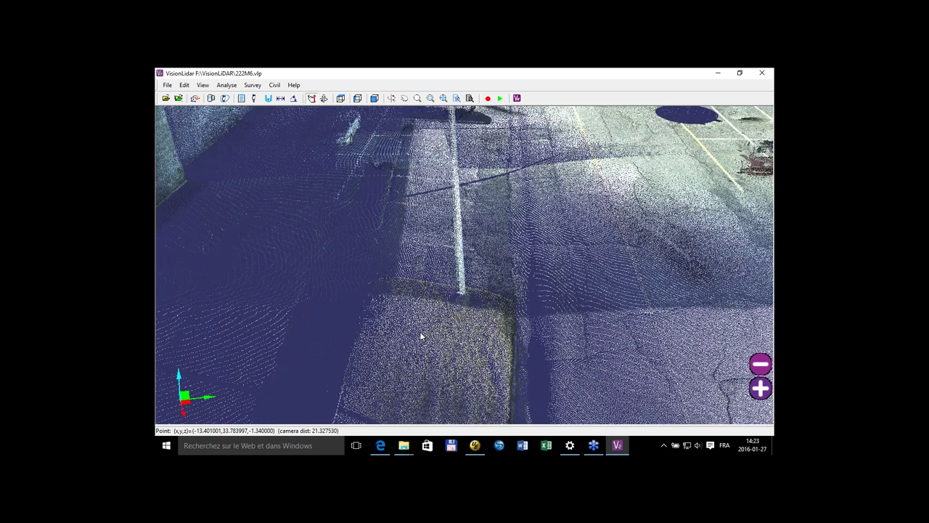
scroll(467, 288, "up", 3)
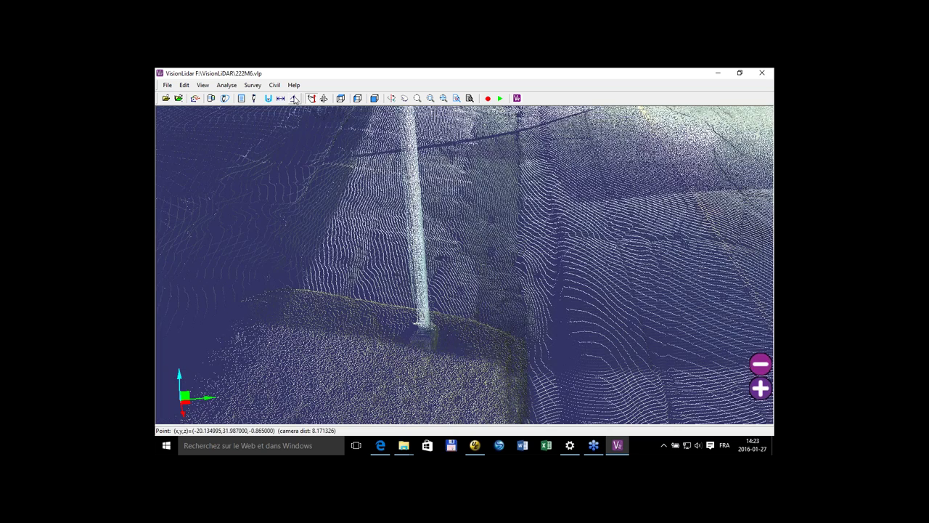
scroll(381, 159, "down", 3)
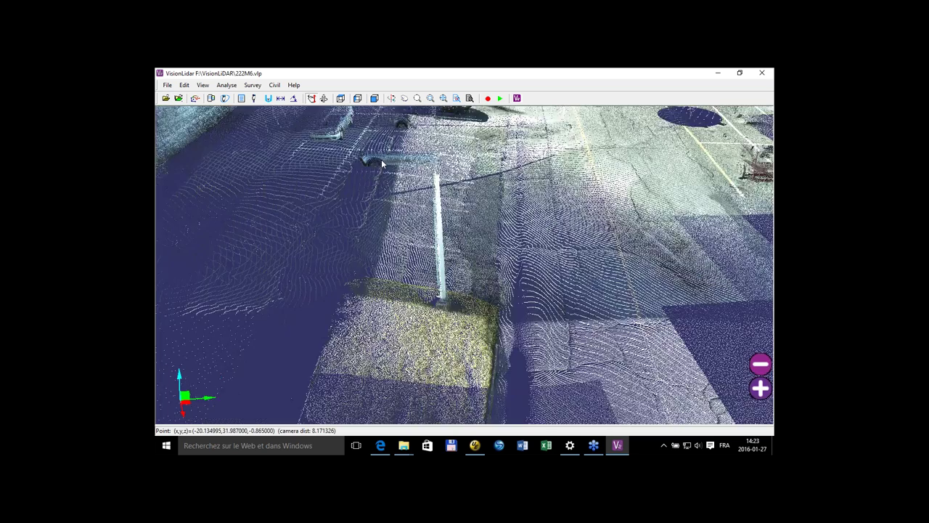
left_click(269, 99)
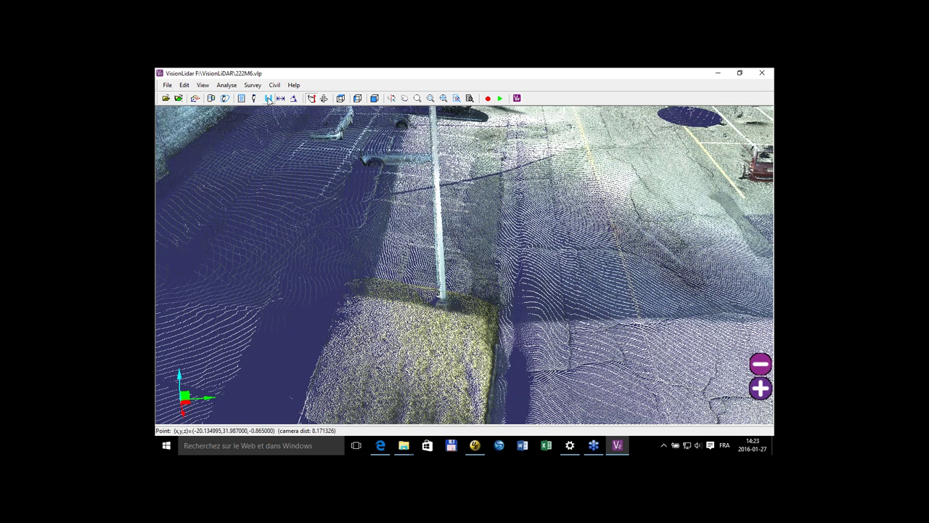
left_click(440, 263)
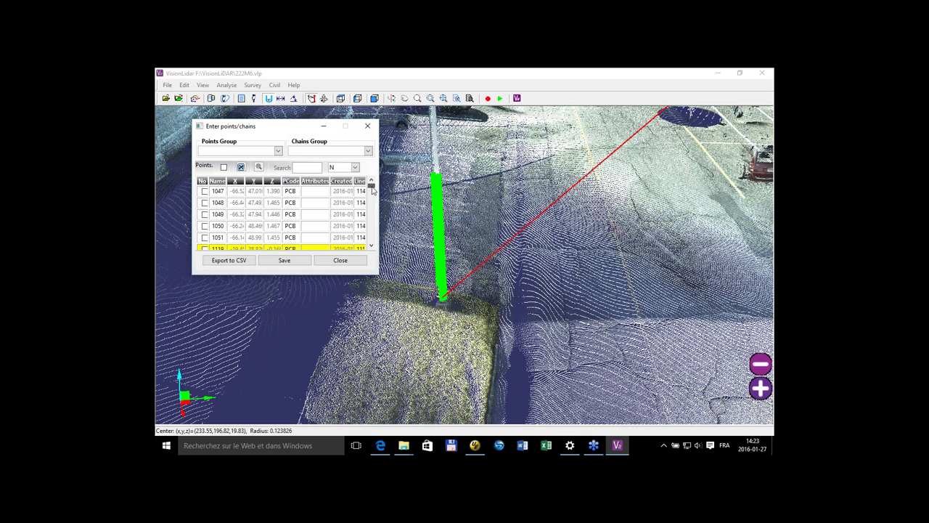
left_click_drag(372, 190, 370, 257)
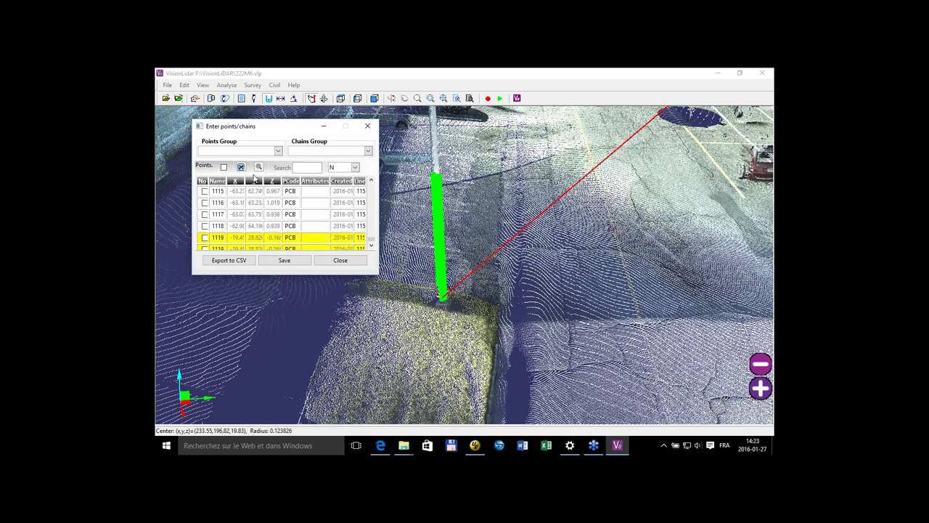
left_click(340, 260)
- View the survey points list and close it, then extract the same pole again from its shaft and base
left_click(226, 86)
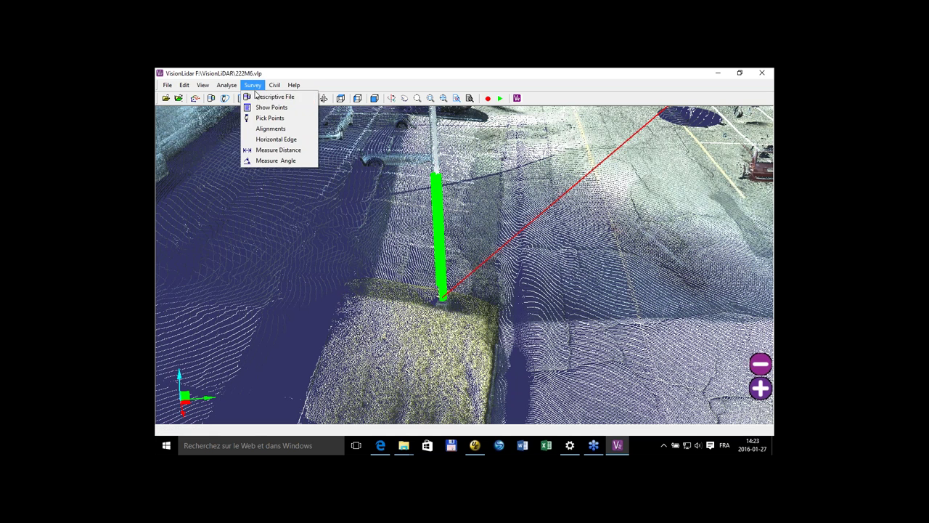
left_click(258, 96)
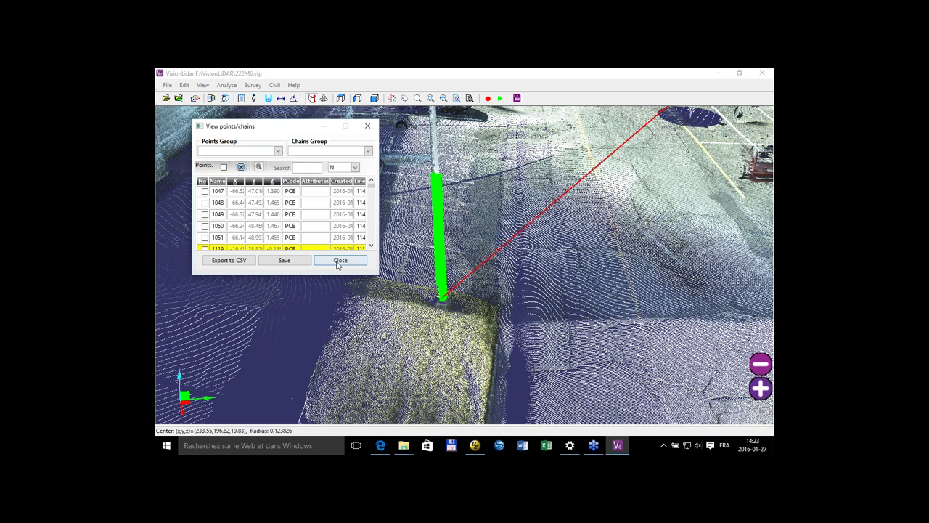
left_click(338, 261)
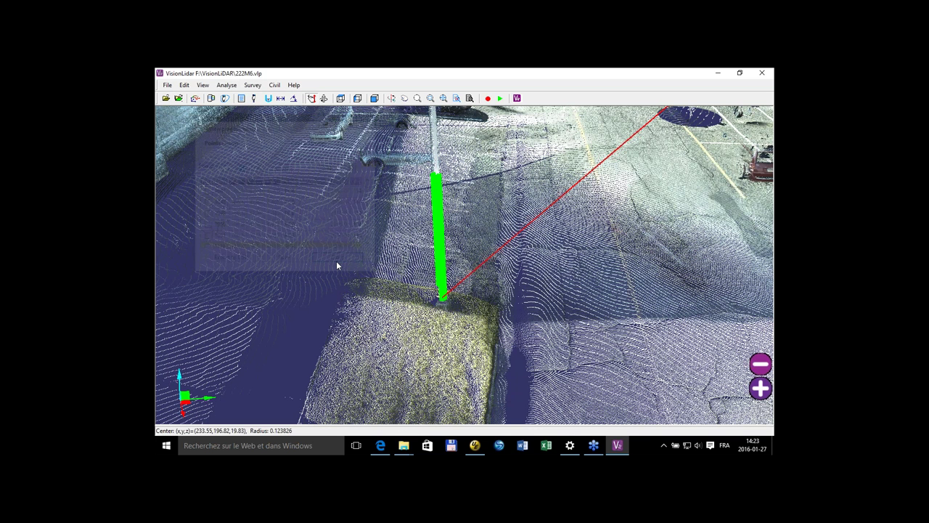
left_click(267, 98)
left_click(440, 270)
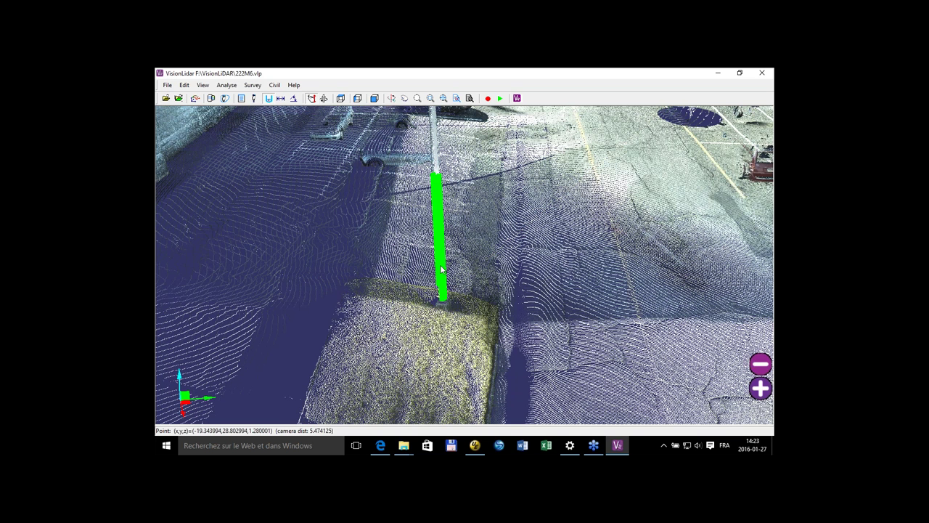
left_click(444, 309)
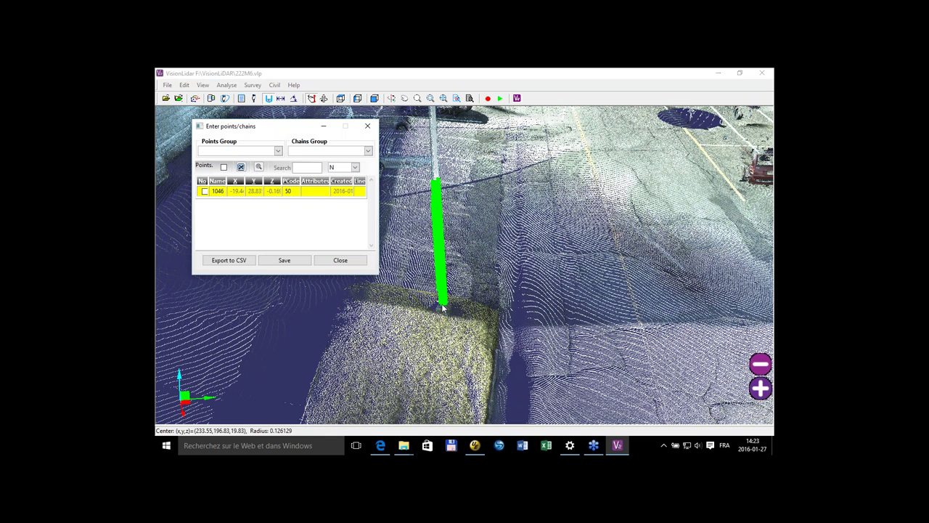
left_click(416, 336)
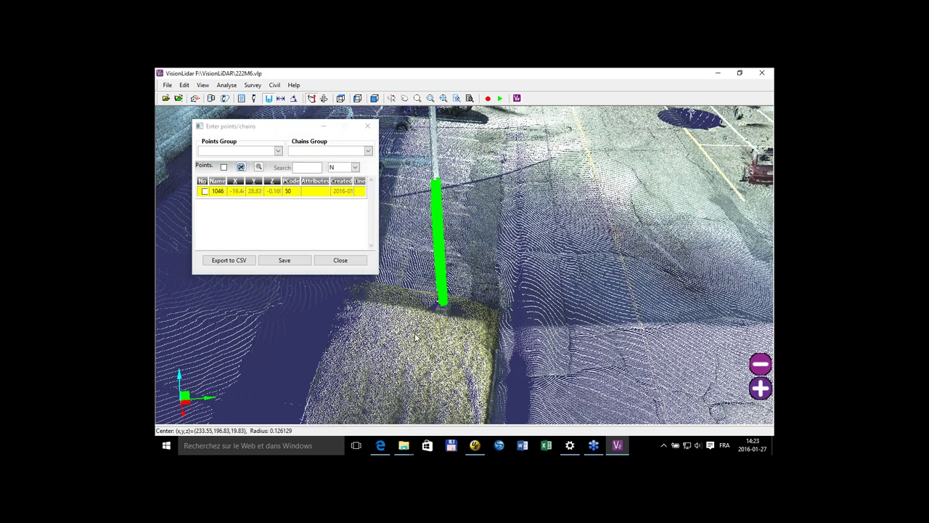
- Examine the fitted cylinder, the grass strip at the pole's base and the surrounding pavement
middle_click_drag(415, 334, 299, 394)
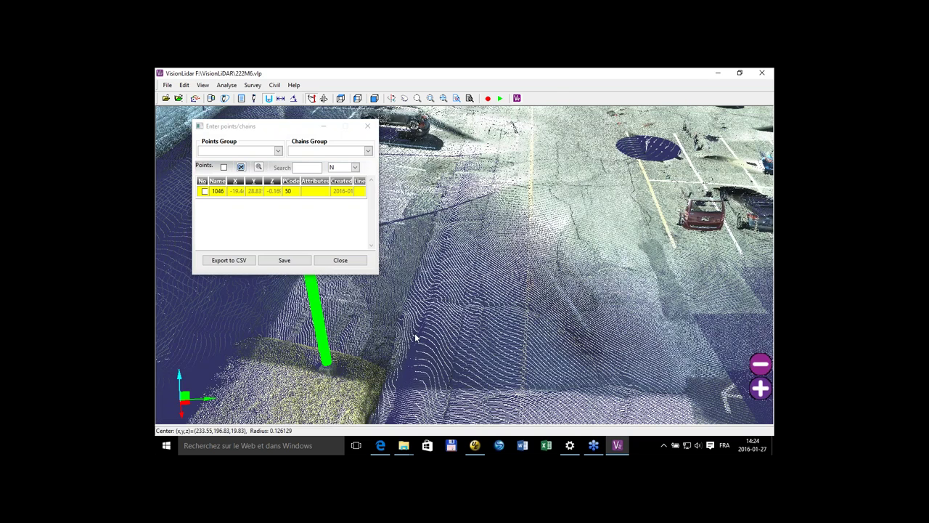
middle_click_drag(415, 333, 421, 330)
scroll(421, 334, "up", 2)
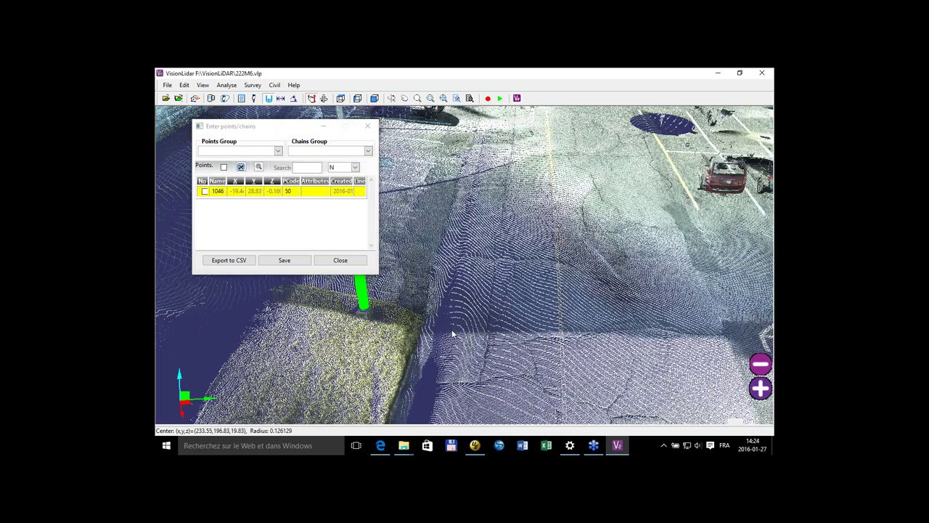
scroll(476, 338, "up", 2)
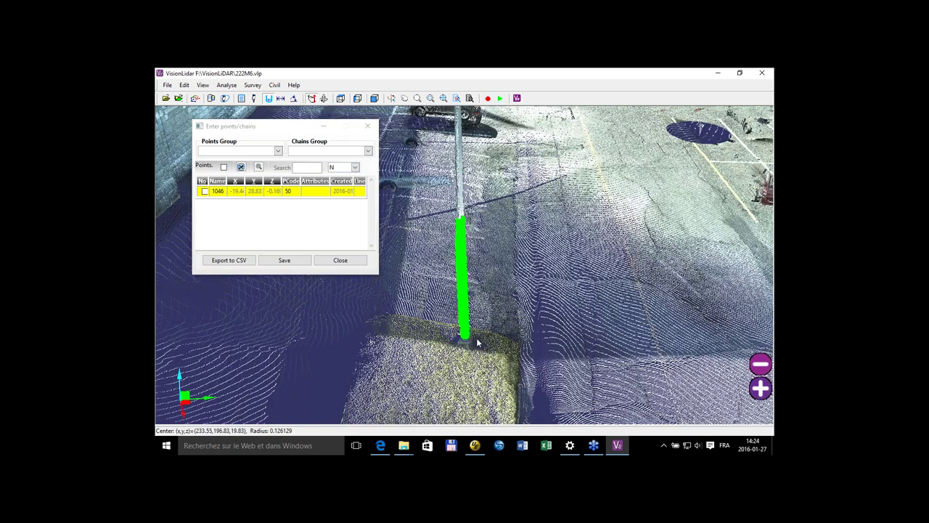
scroll(476, 338, "up", 2)
scroll(478, 336, "up", 2)
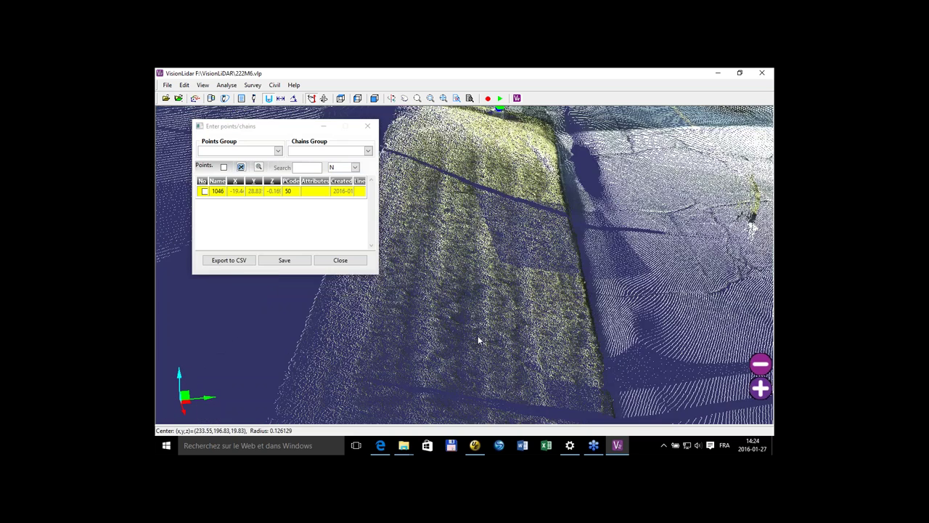
scroll(477, 336, "down", 1)
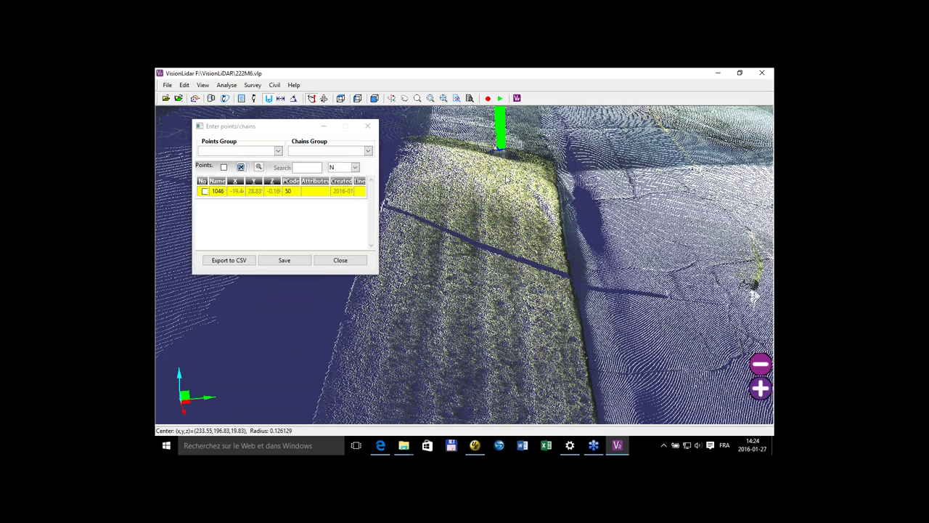
scroll(520, 191, "down", 2)
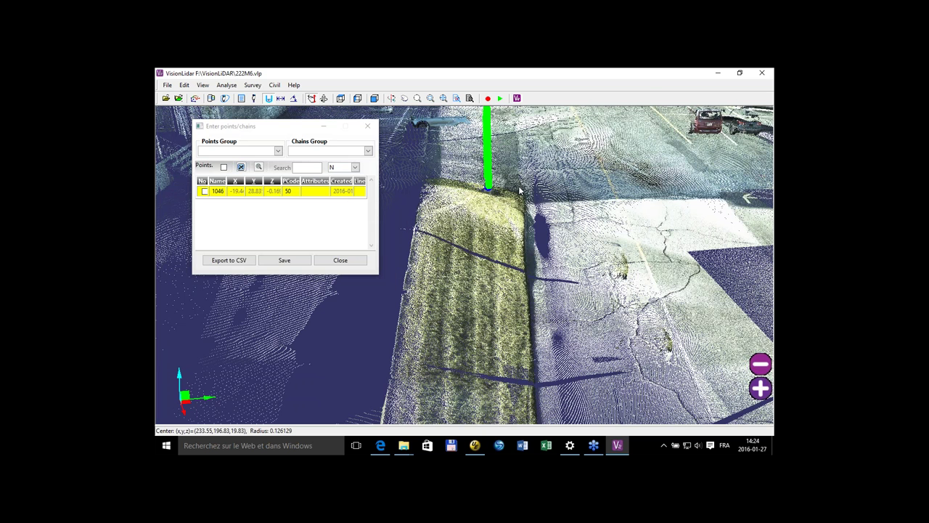
- Extract a tree trunk in the row along the paved lot as a cylinder and close the points and chains list
scroll(520, 191, "down", 1)
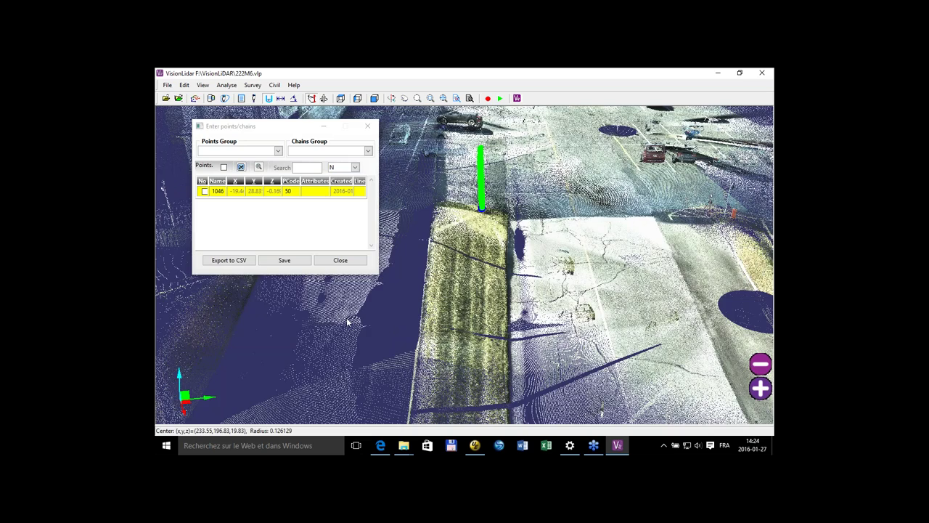
scroll(400, 310, "up", 1)
scroll(400, 310, "up", 1)
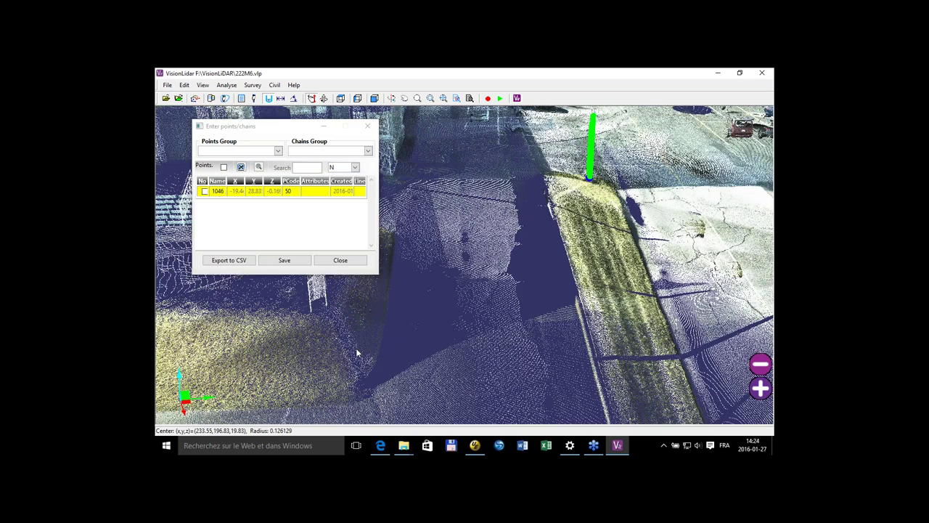
left_click_drag(357, 352, 571, 201)
left_click(589, 228)
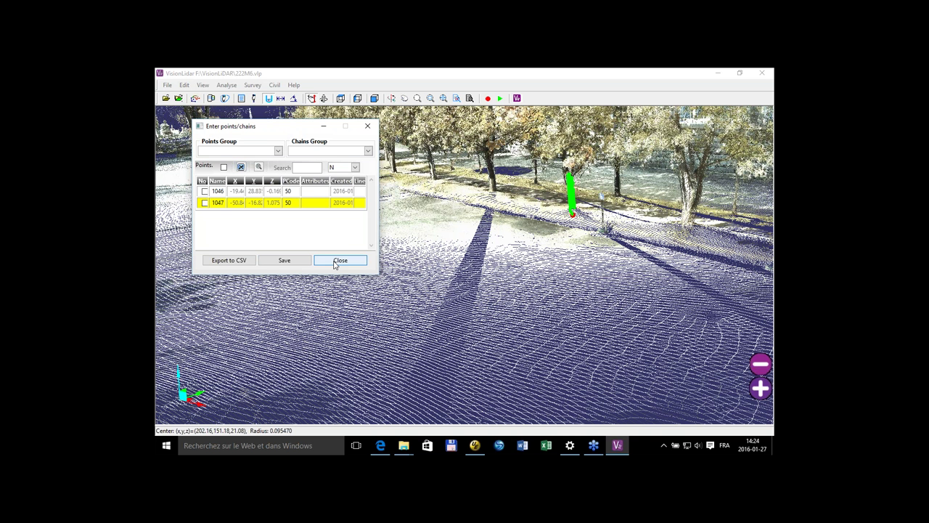
left_click(370, 128)
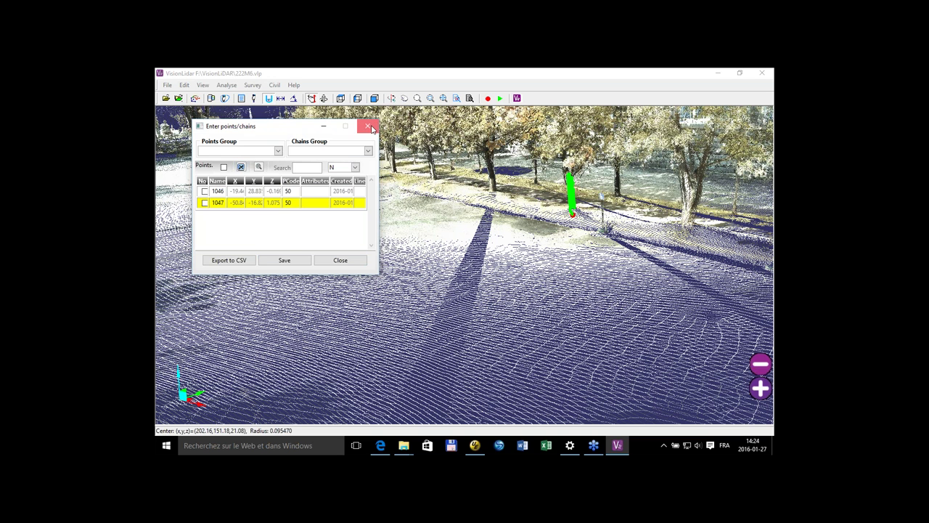
left_click(252, 85)
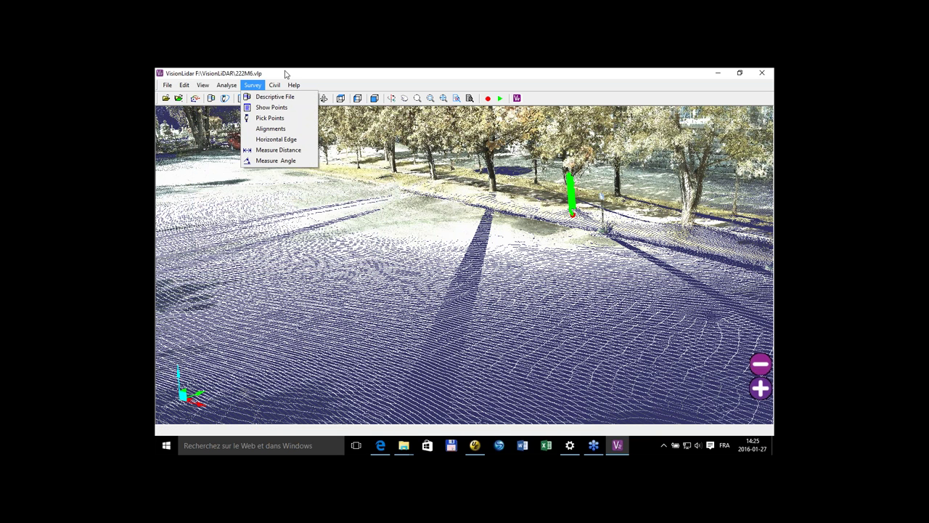
left_click(286, 75)
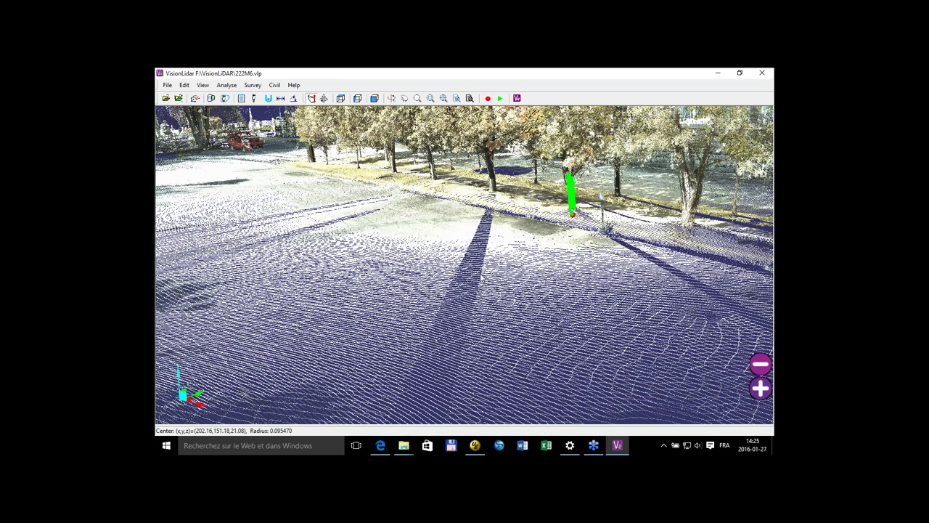
- Measure the distance across the base of the brick building's double entrance door, between its two lower corners
scroll(480, 278, "down", 4)
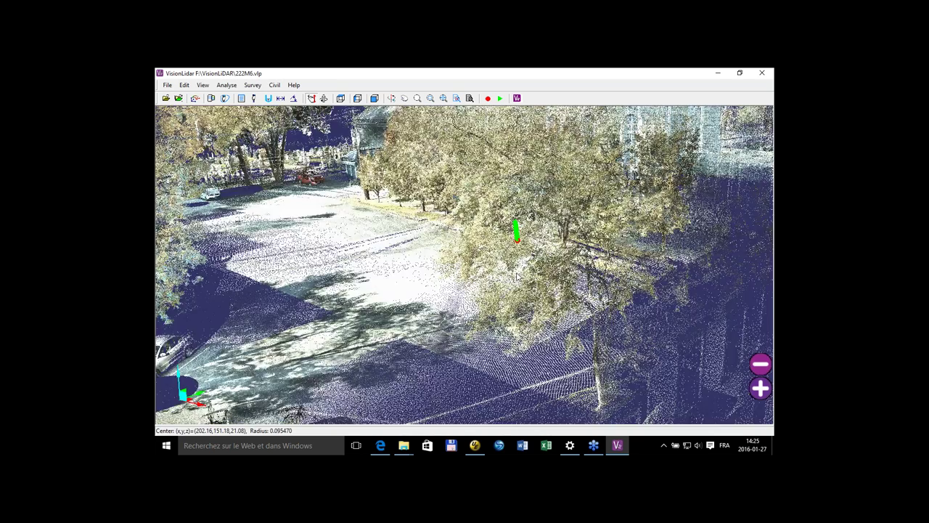
left_click_drag(572, 312, 582, 160)
scroll(583, 161, "up", 3)
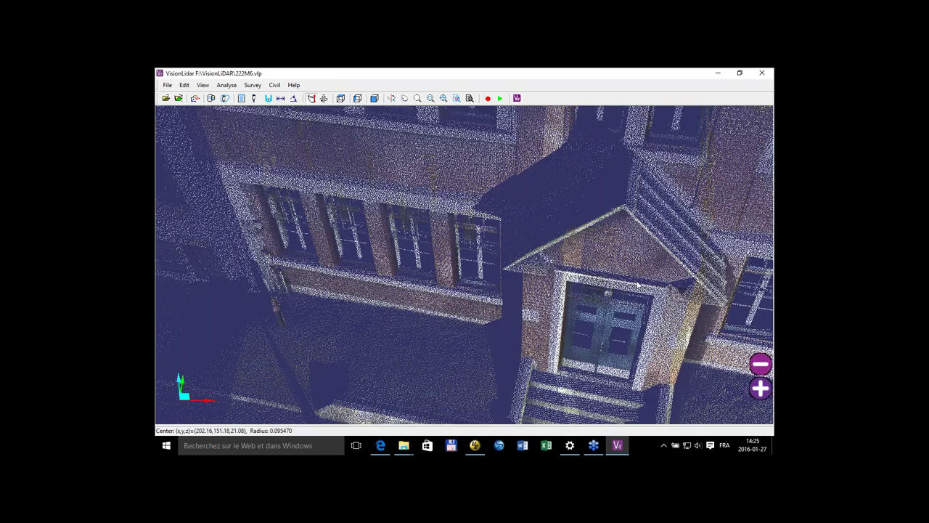
left_click_drag(637, 284, 591, 295)
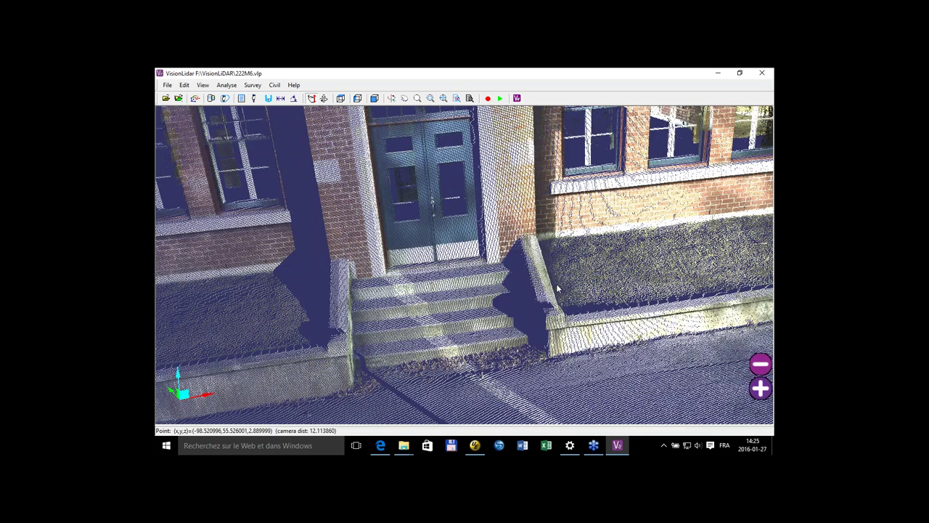
left_click_drag(509, 257, 427, 282)
scroll(427, 282, "up", 2)
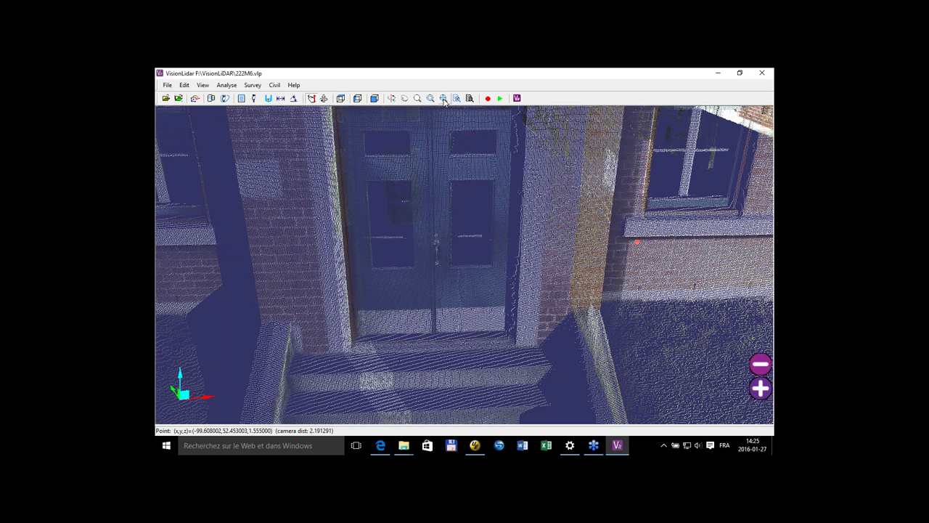
left_click(253, 86)
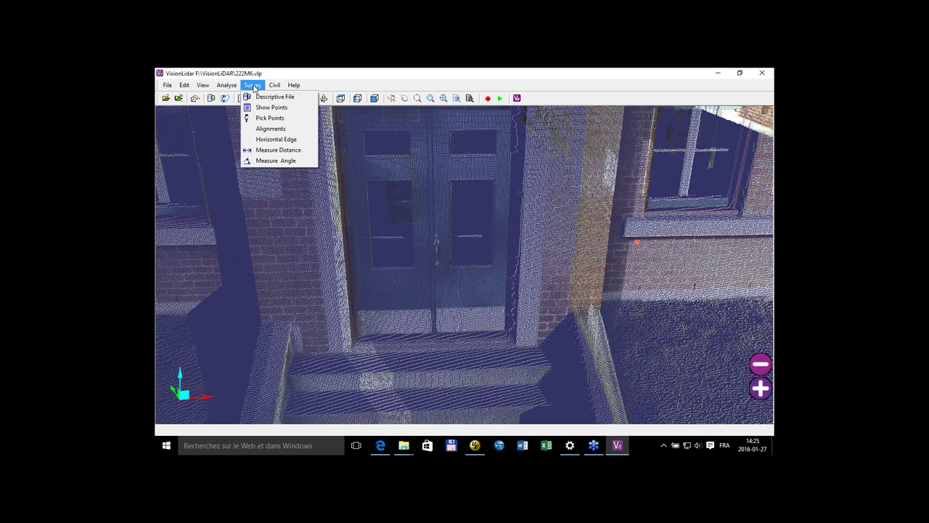
left_click(278, 150)
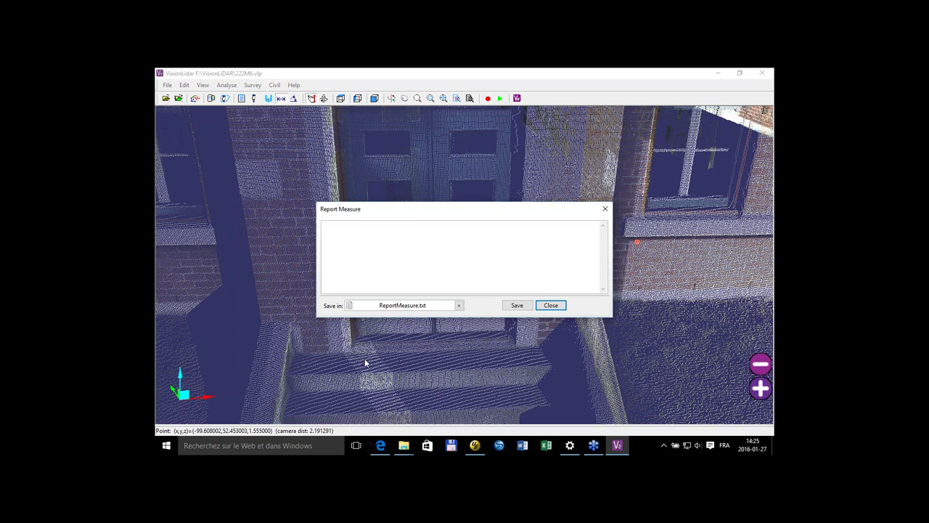
left_click_drag(415, 209, 693, 373)
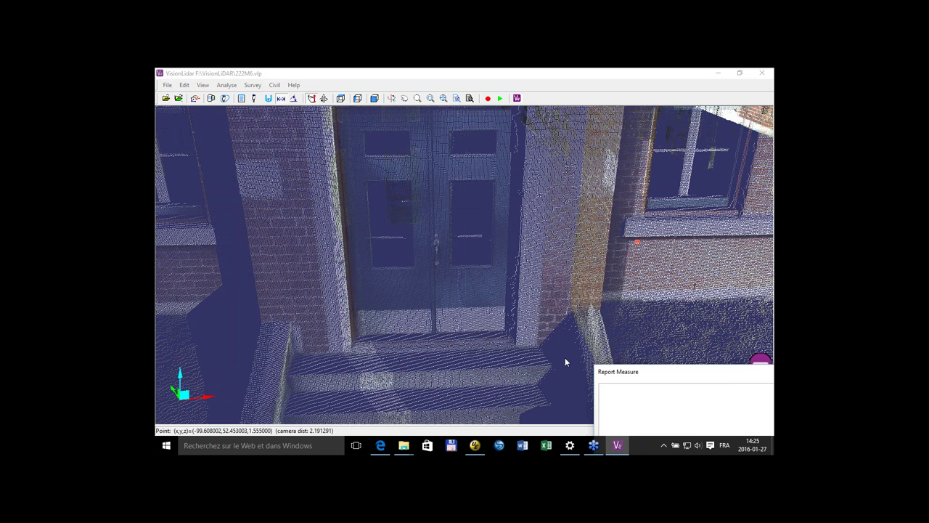
left_click(357, 334)
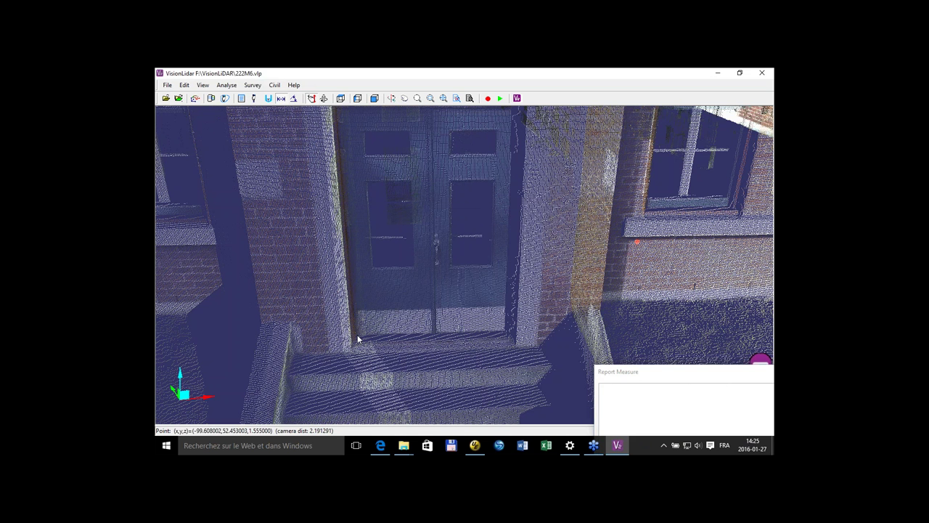
left_click(509, 331)
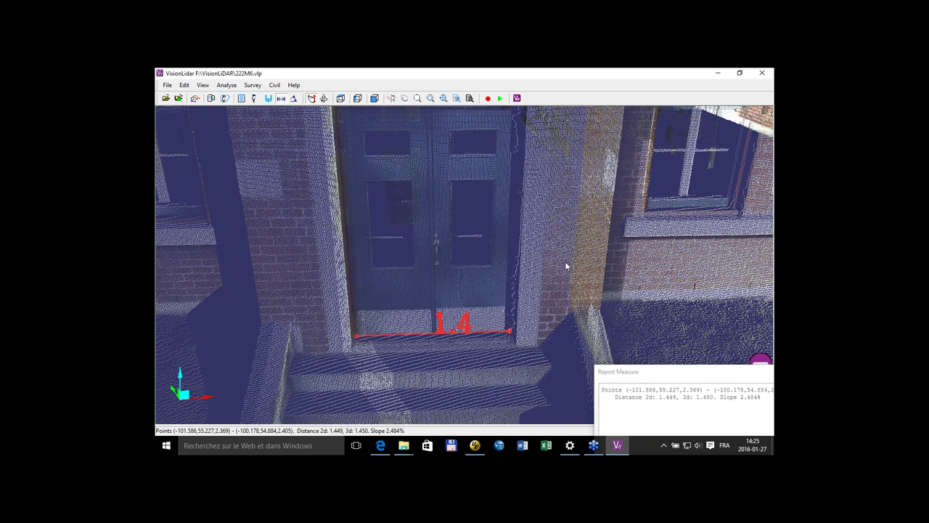
- Measure the angle of the gable above the entrance, from one eave corner over the peak to the opposite corner
left_click_drag(680, 378, 598, 420)
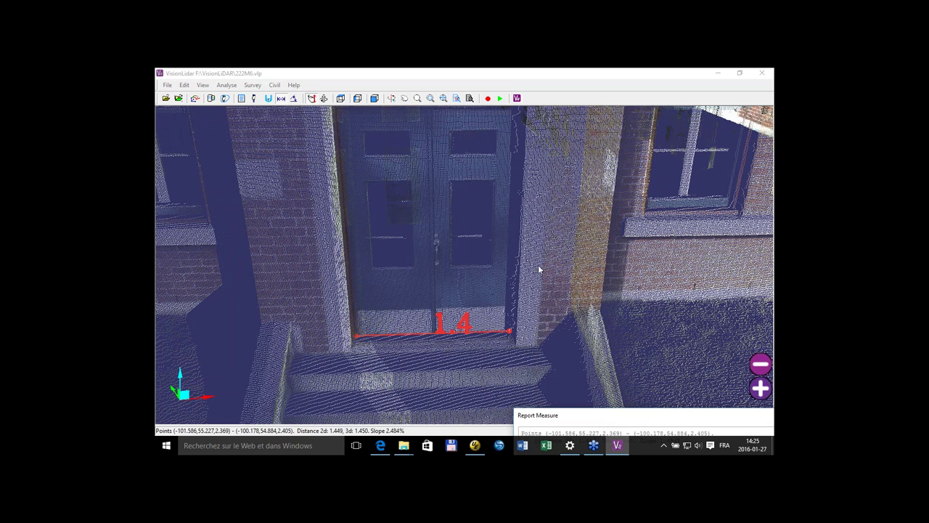
left_click_drag(544, 233, 532, 280)
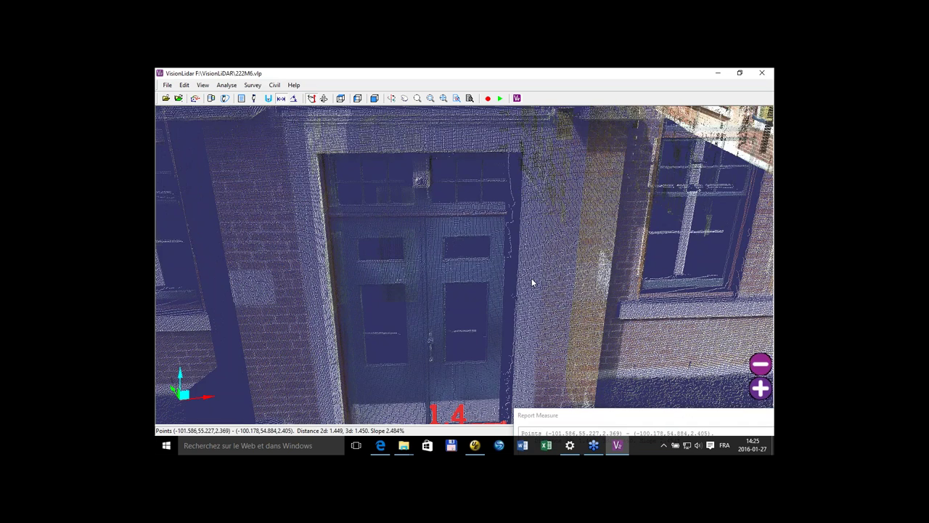
scroll(533, 280, "down", 3)
left_click_drag(498, 188, 498, 233)
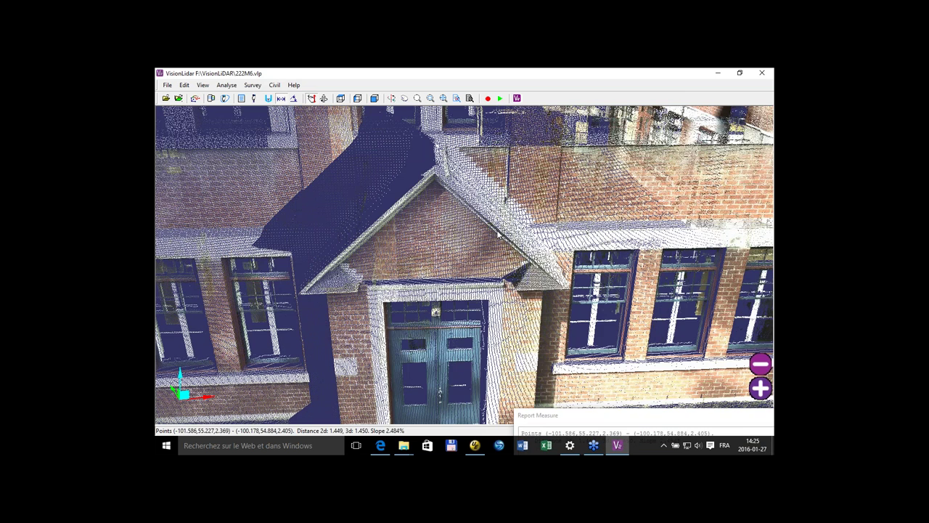
left_click(299, 294)
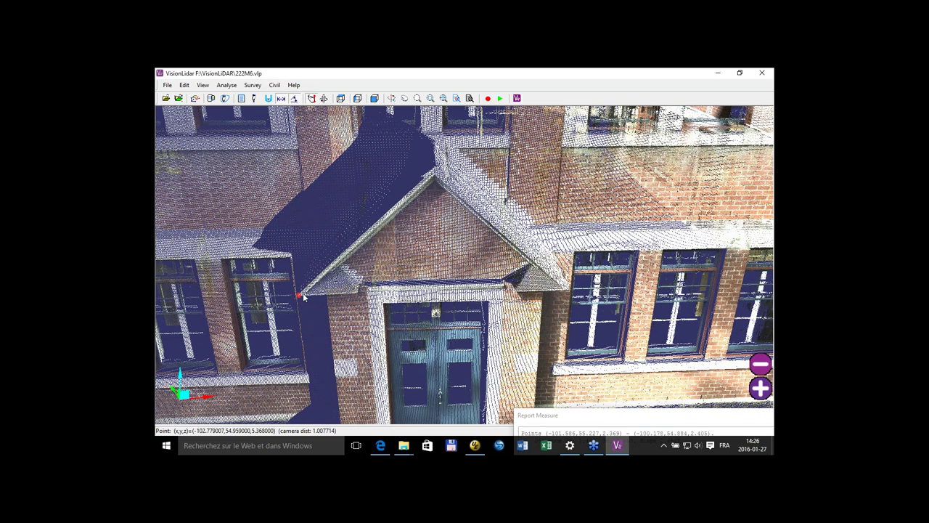
left_click(436, 170)
left_click(522, 279)
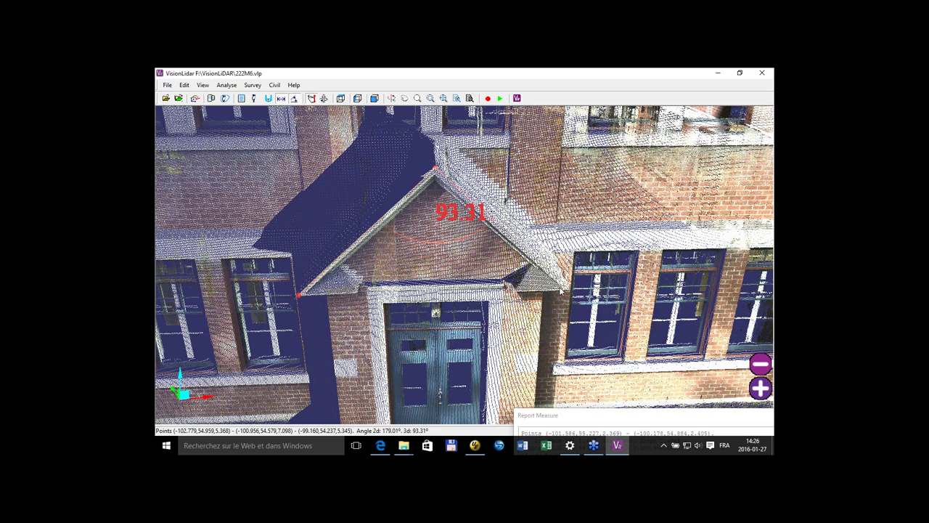
left_click_drag(560, 292, 566, 289)
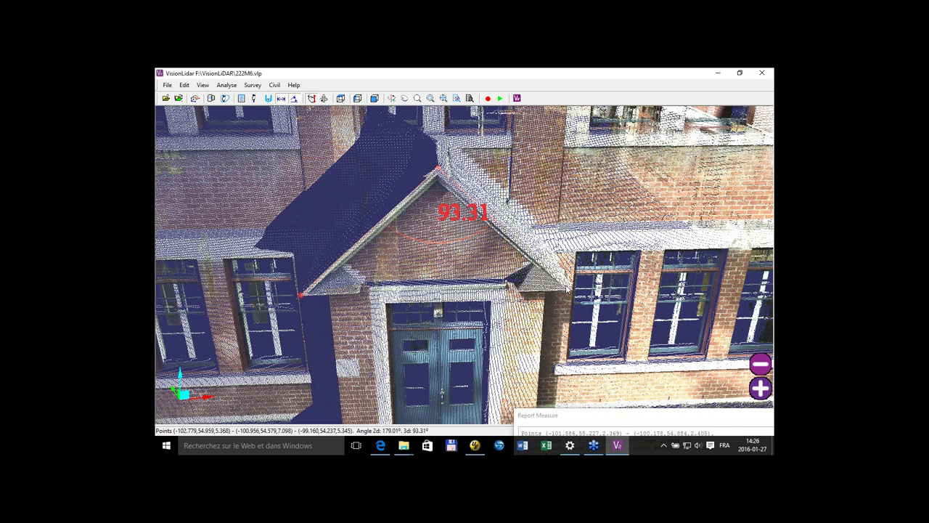
- Review the distance and angle entries in the measurement report, enlarging its window to show them fully, and close the report
middle_click_drag(566, 288, 593, 255)
left_click_drag(650, 420, 552, 315)
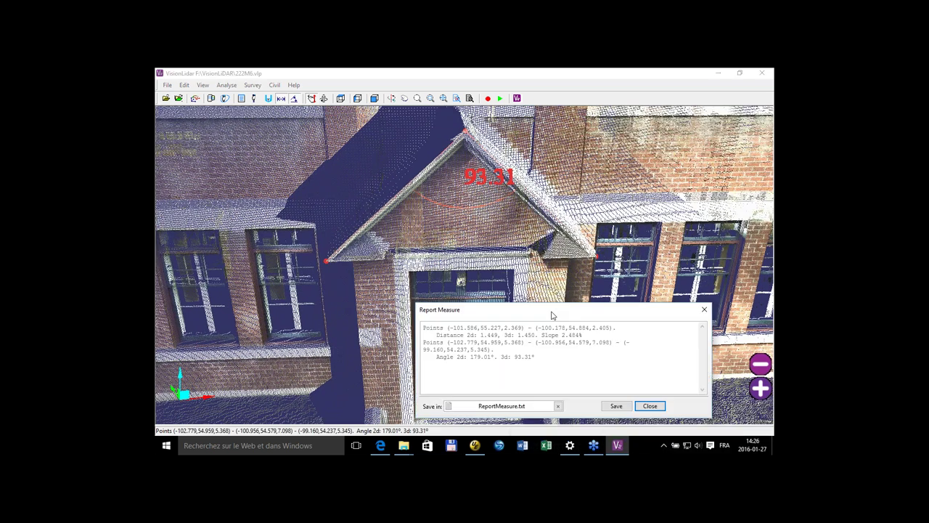
left_click_drag(425, 356, 542, 355)
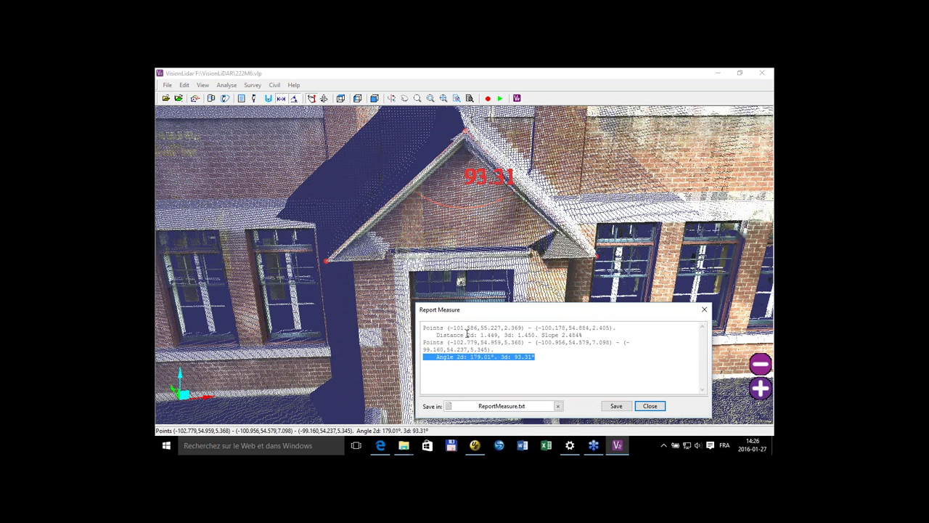
left_click_drag(466, 333, 508, 335)
left_click_drag(503, 334, 529, 314)
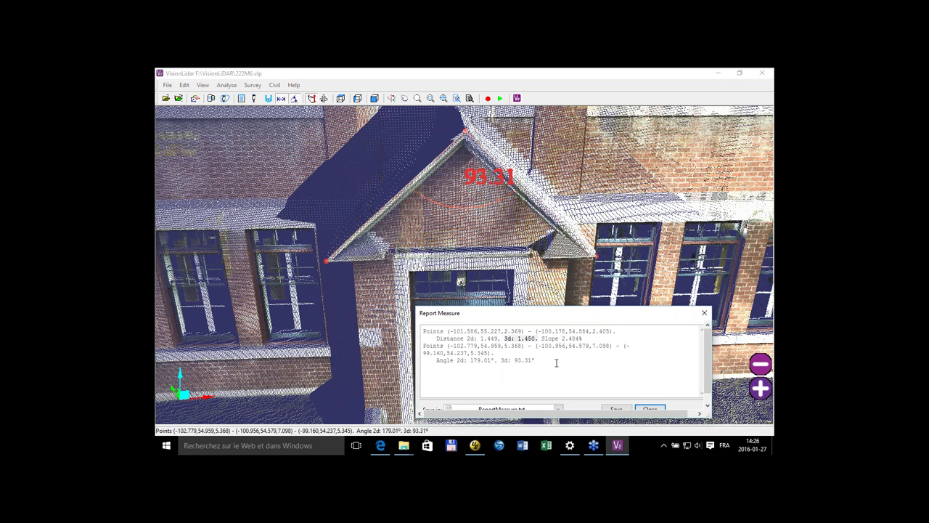
left_click_drag(556, 363, 419, 346)
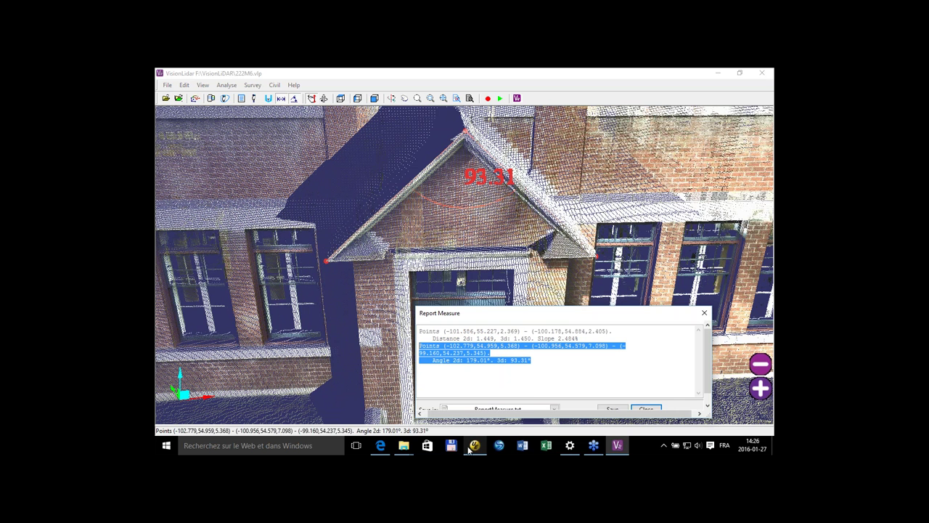
mouse_move(473, 444)
left_click_drag(636, 317, 655, 284)
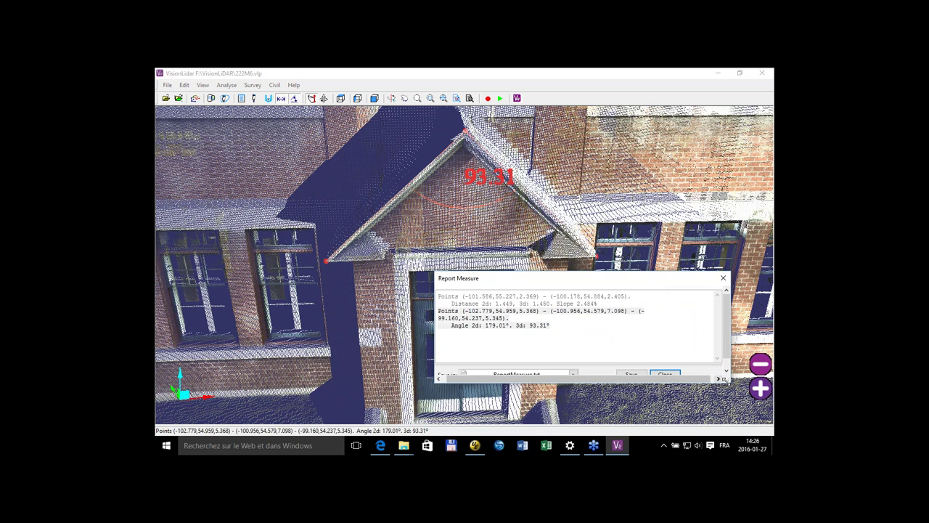
left_click_drag(725, 379, 736, 409)
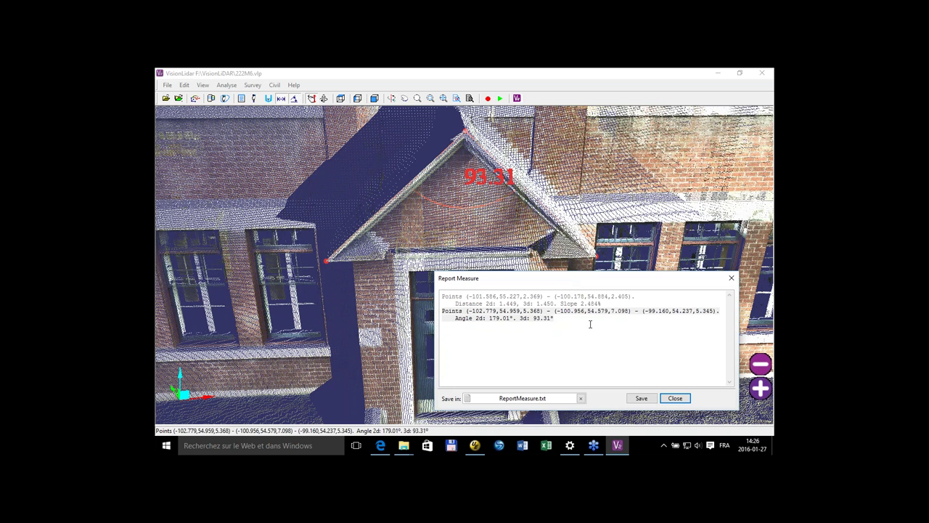
left_click(682, 403)
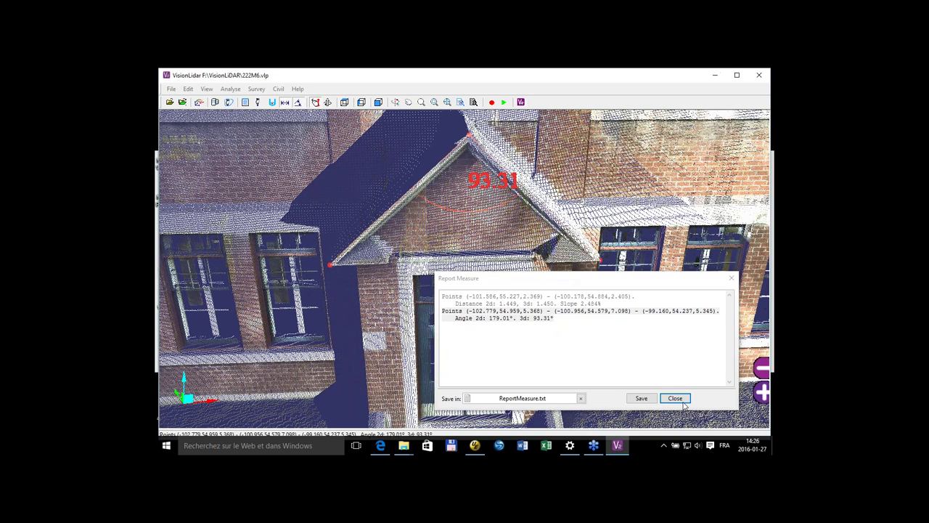
- Start the Civil module over the overall church view and reposition its project window for 222M.mdb
left_click_drag(661, 309, 309, 176)
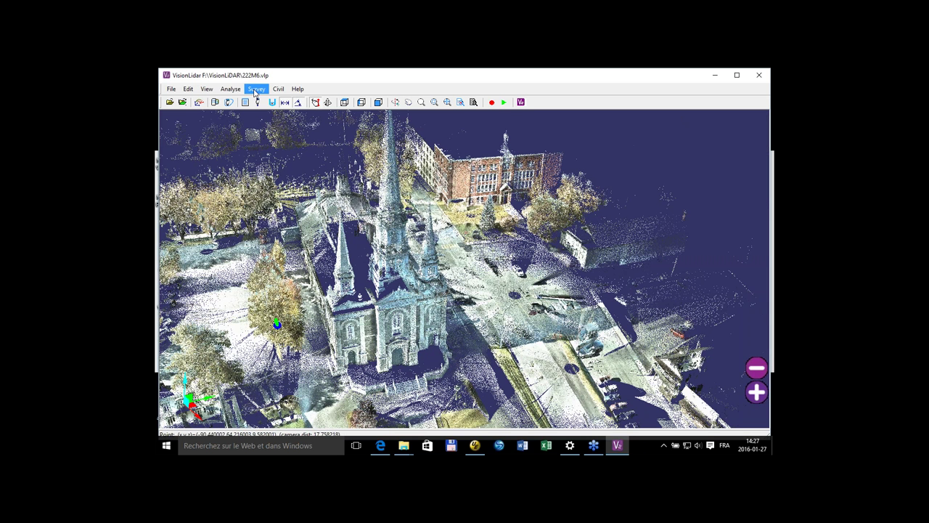
left_click(278, 89)
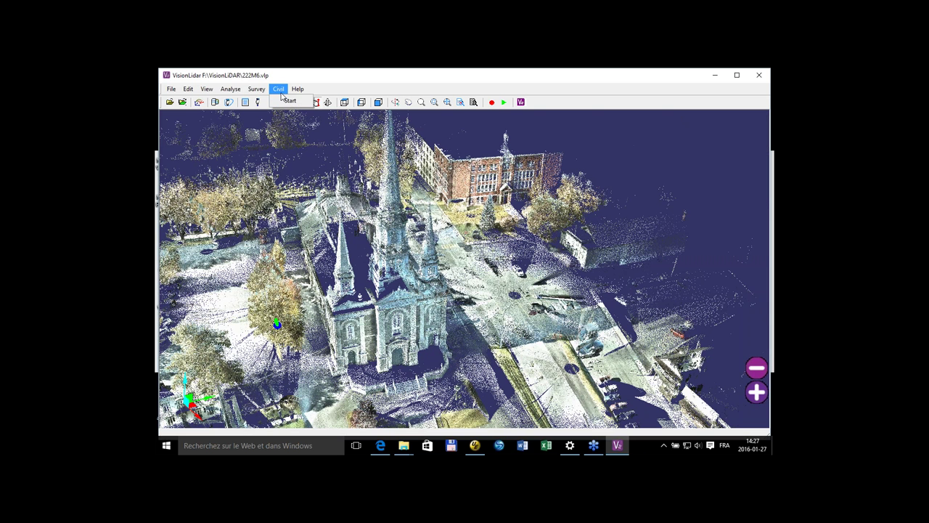
left_click(287, 101)
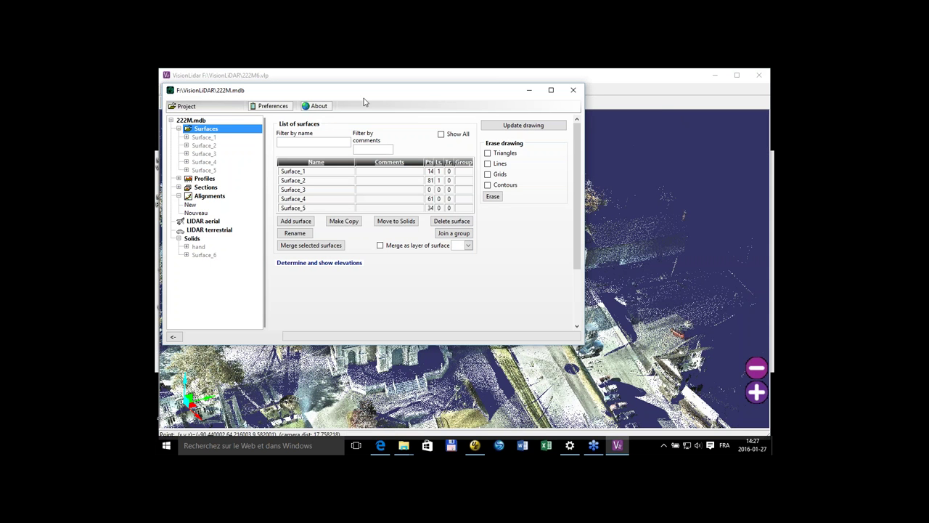
left_click_drag(350, 98, 350, 152)
- Load Surface_1 of the 222M.mdb project and expand it to show its Drawing, Contour, Grid and Volume entries
left_click(217, 195)
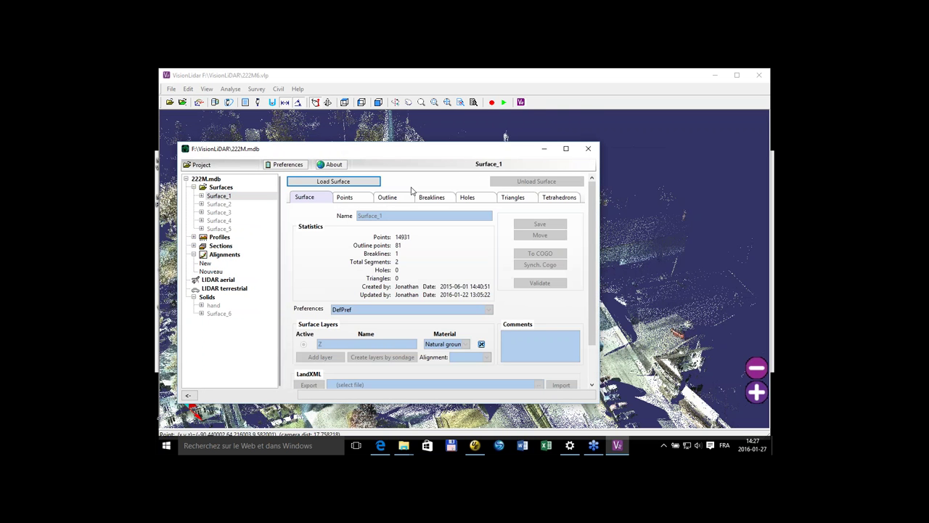
left_click(346, 183)
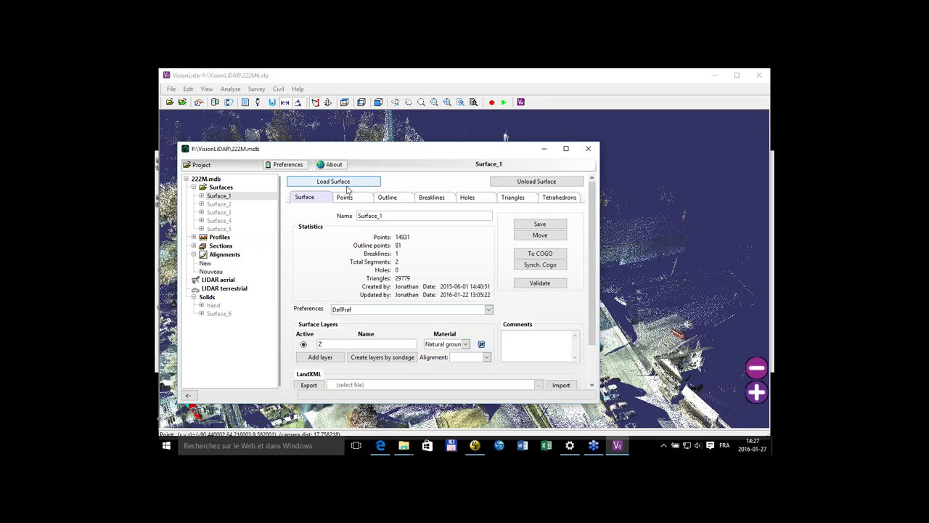
left_click(202, 196)
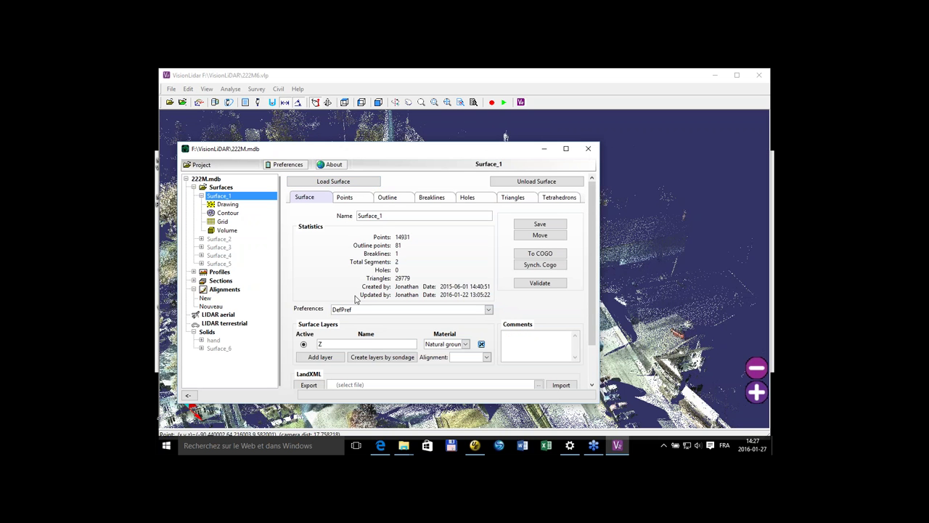
- Draw Surface_1's contours by triangulation with smoothing, using a primary interval of 1.0 and a secondary interval of 0.25
left_click(229, 206)
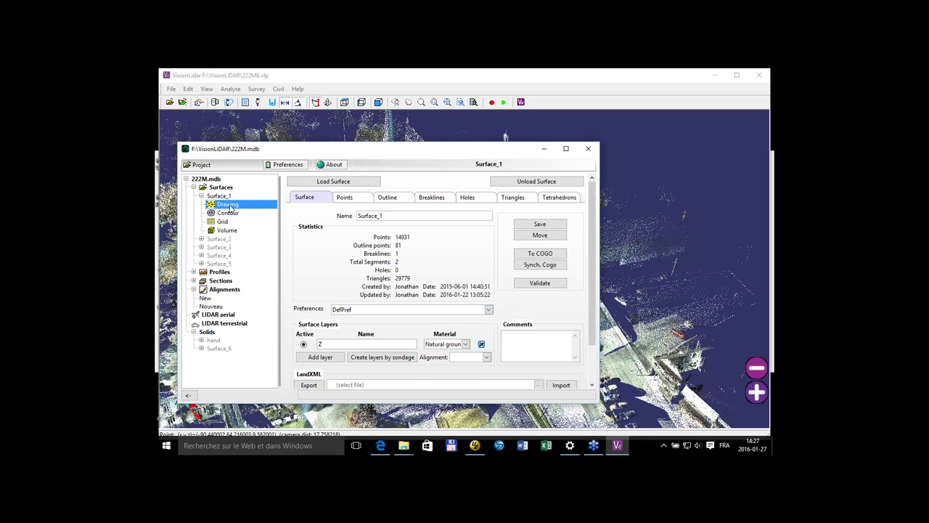
left_click(224, 214)
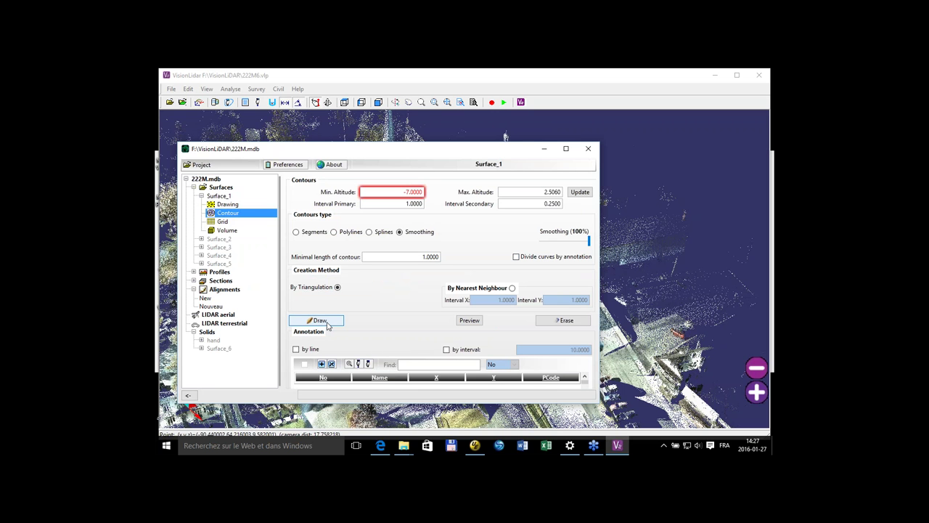
left_click(320, 321)
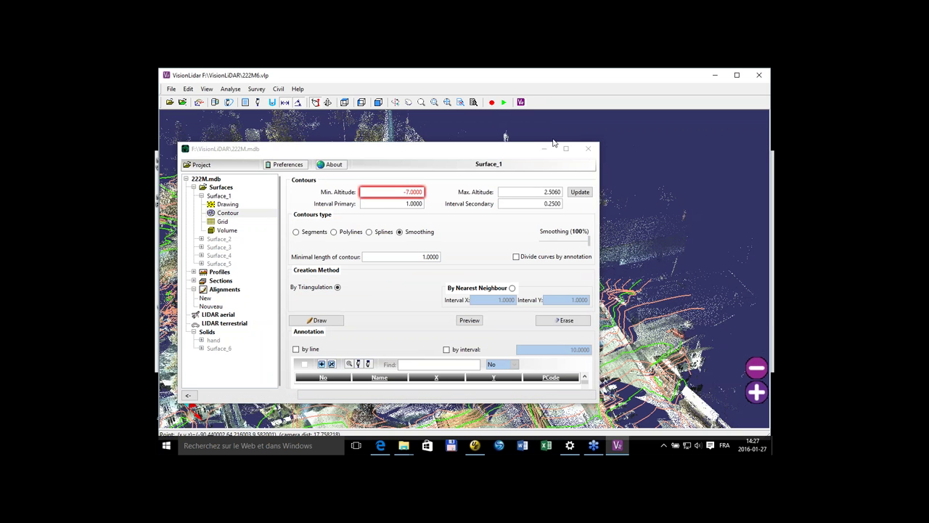
- Collapse the project window to its tree, inspect the contours around the church from several angles, and widen the window again
left_click(188, 396)
left_click_drag(543, 380, 528, 357)
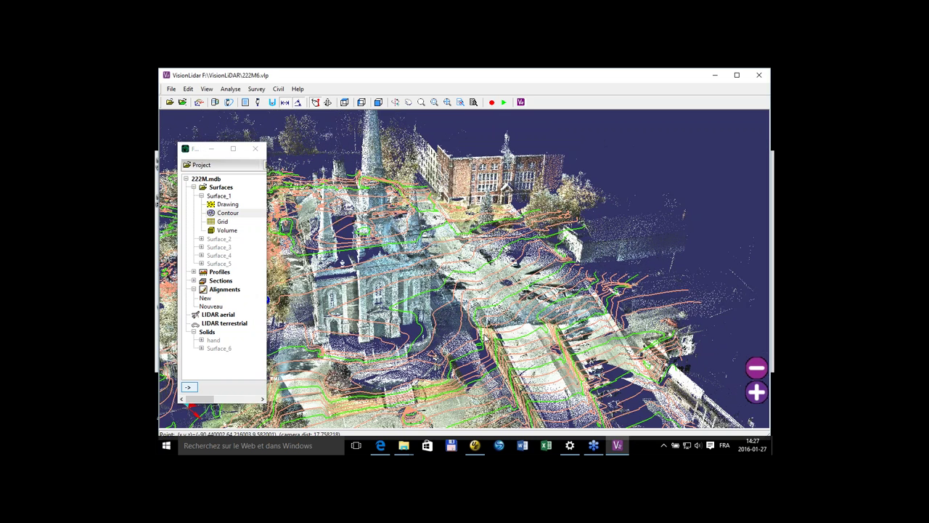
left_click_drag(750, 422, 468, 226)
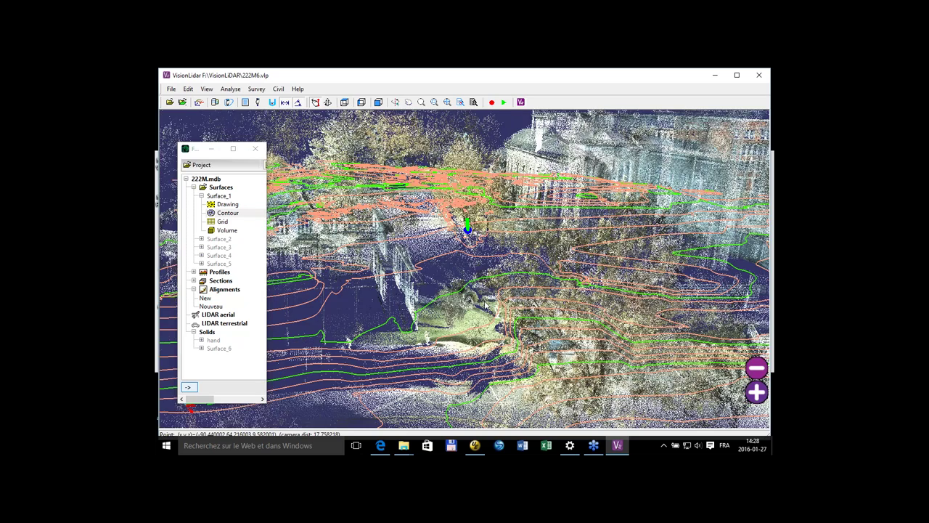
left_click_drag(485, 304, 205, 215)
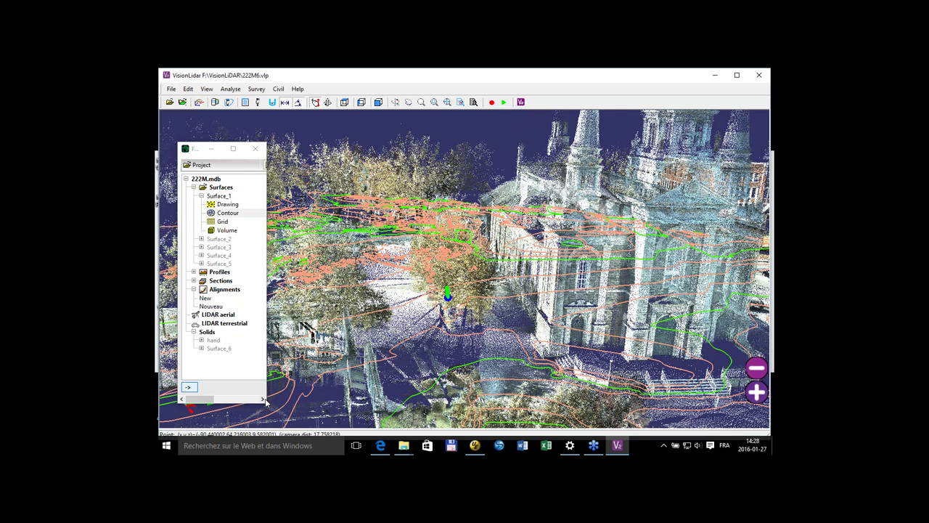
left_click_drag(265, 402, 563, 410)
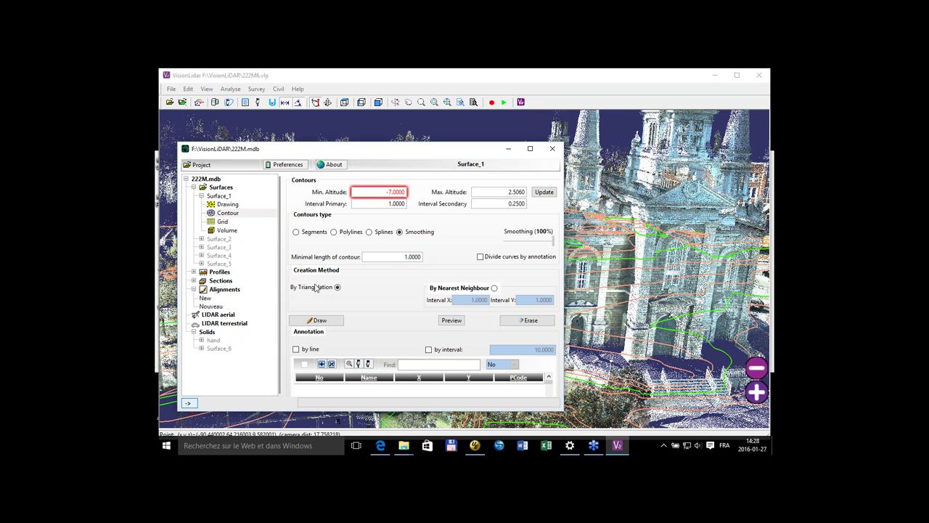
- Review Surface_1's volume calculation options and its drawing and triangulation options
left_click(225, 231)
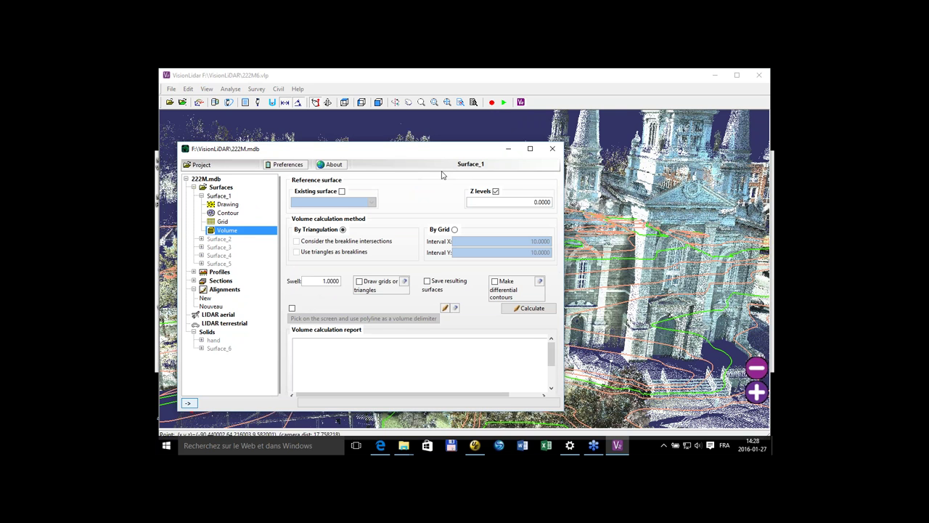
left_click_drag(400, 154, 460, 167)
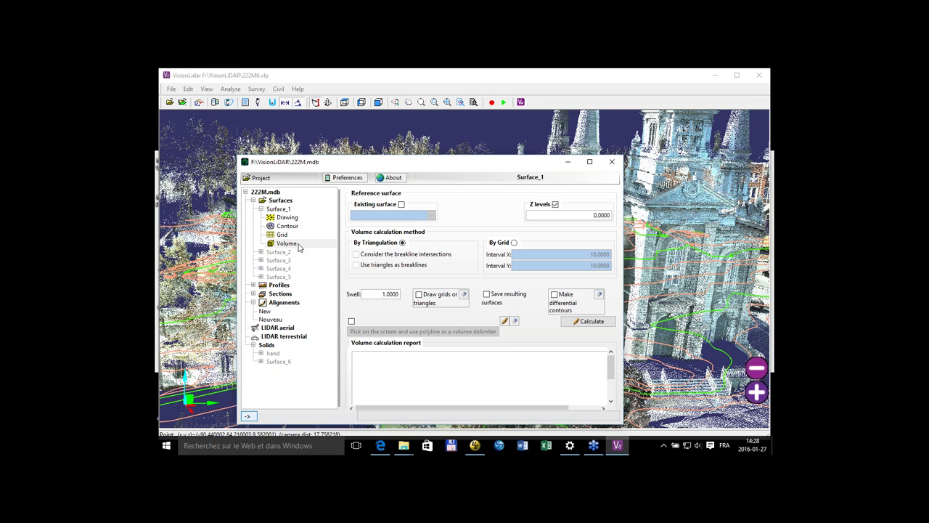
left_click(284, 219)
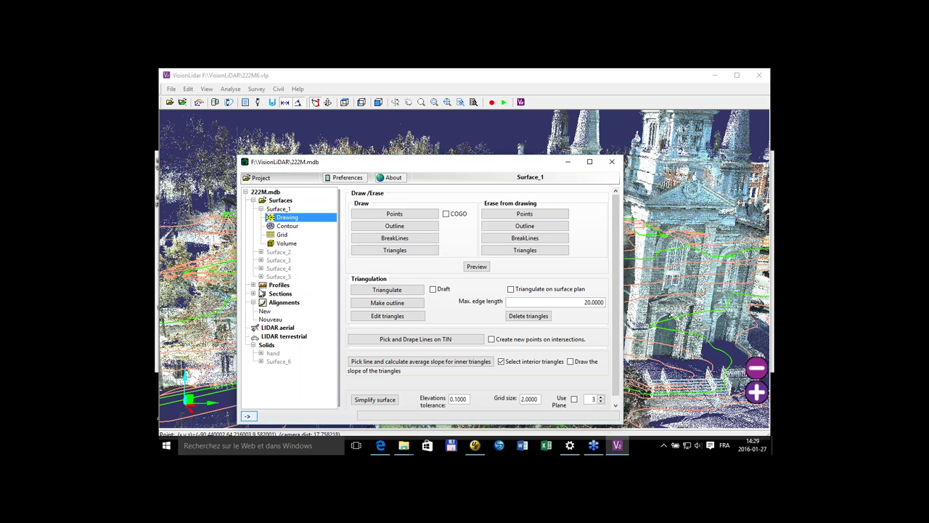
- View the Profil_1 plot with Surface_1's Z layer shown beside the Nouveau alignment, fitting both lines in the graph
left_click(278, 285)
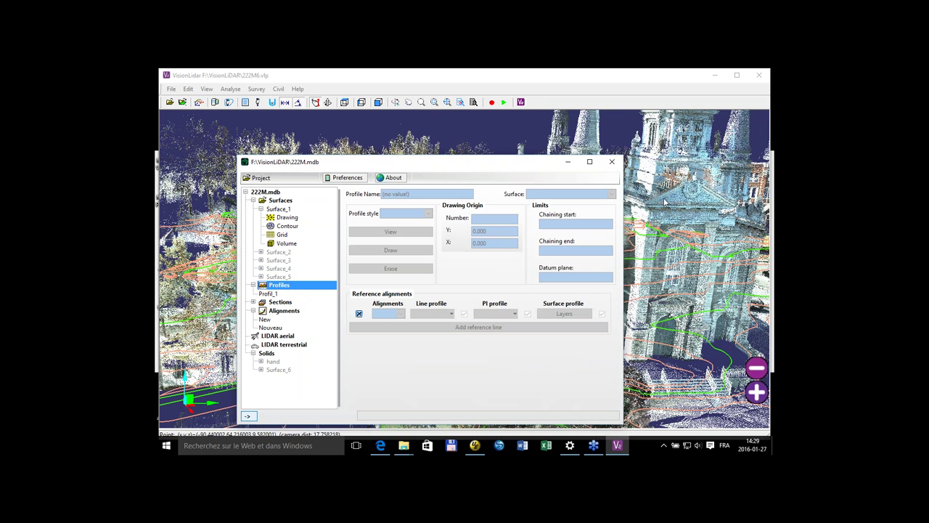
left_click(265, 294)
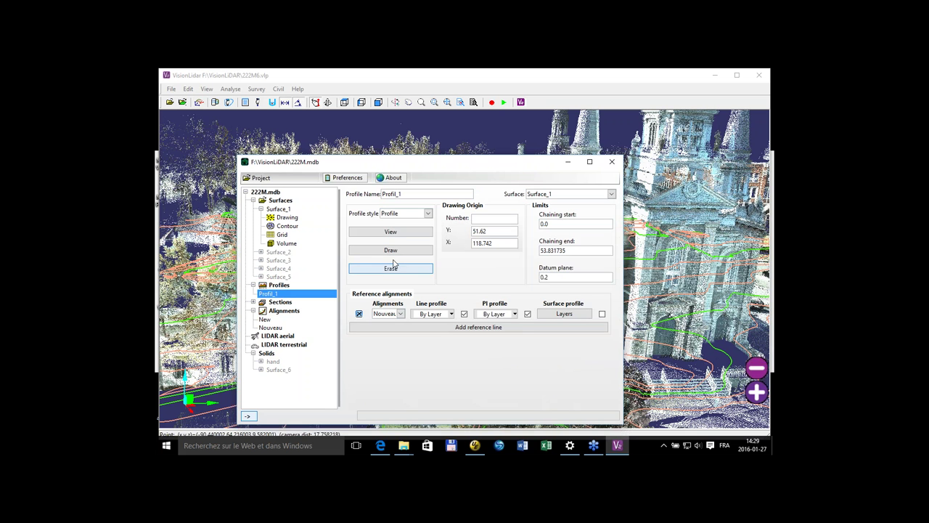
left_click(404, 232)
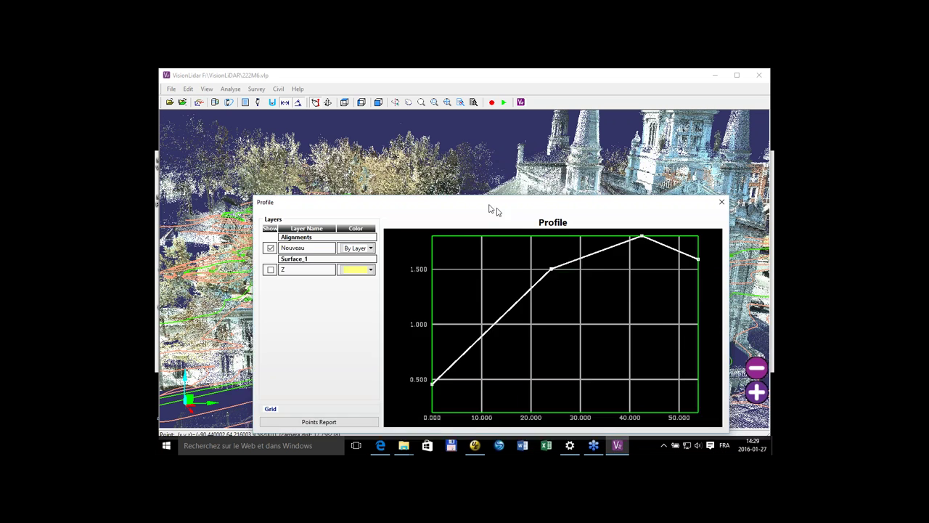
scroll(410, 359, "down", 3)
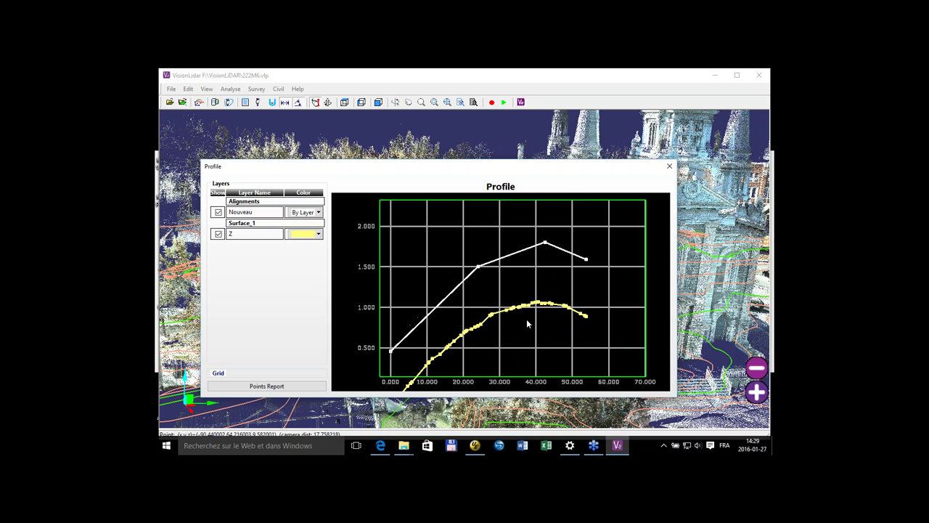
middle_click_drag(527, 319, 534, 283)
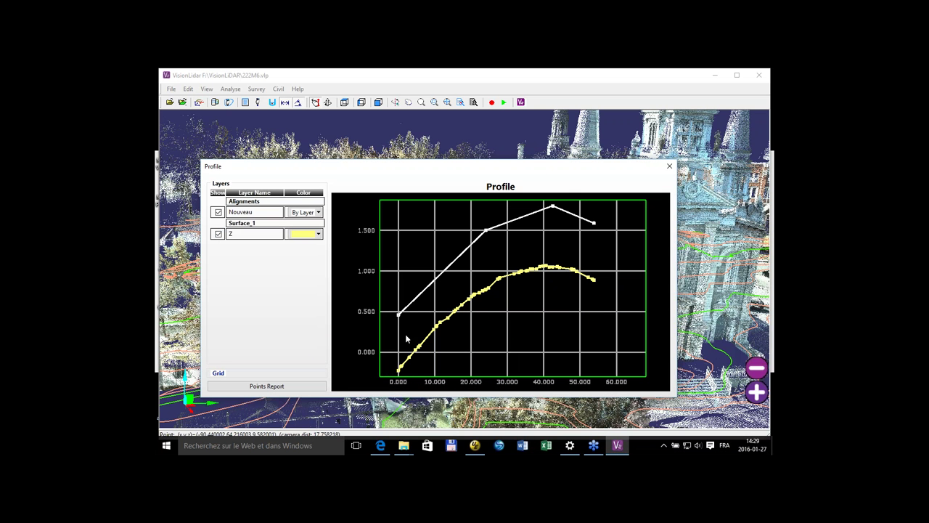
- Move the profile plot aside to compare it with the church point cloud, and close the plot
left_click_drag(721, 314, 597, 313)
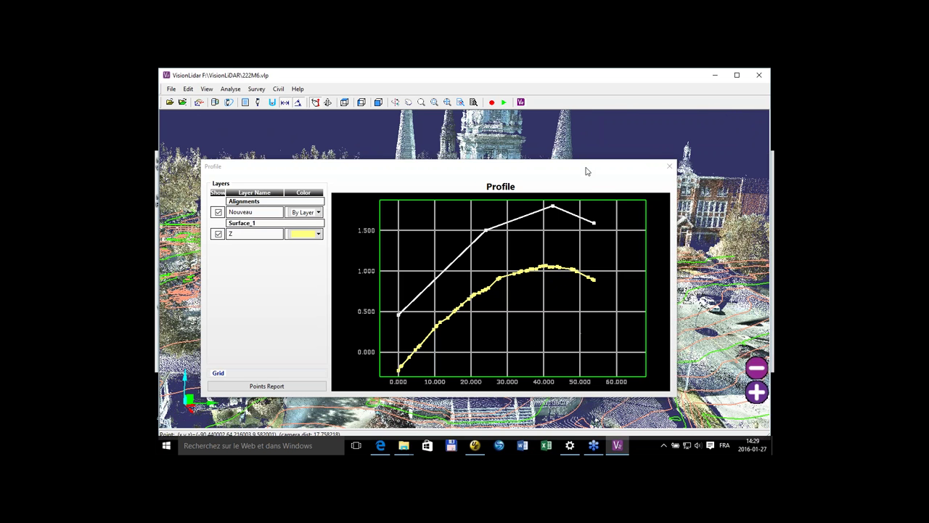
left_click_drag(585, 168, 412, 197)
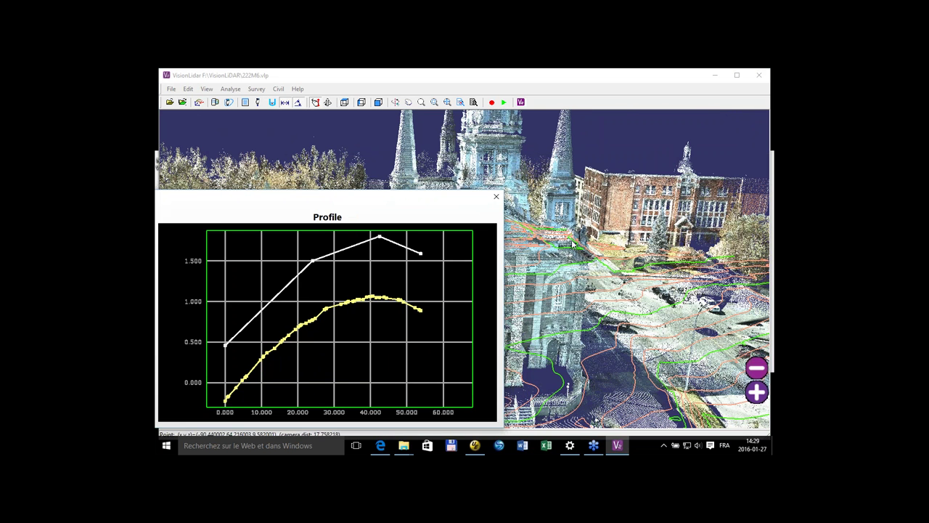
left_click(497, 196)
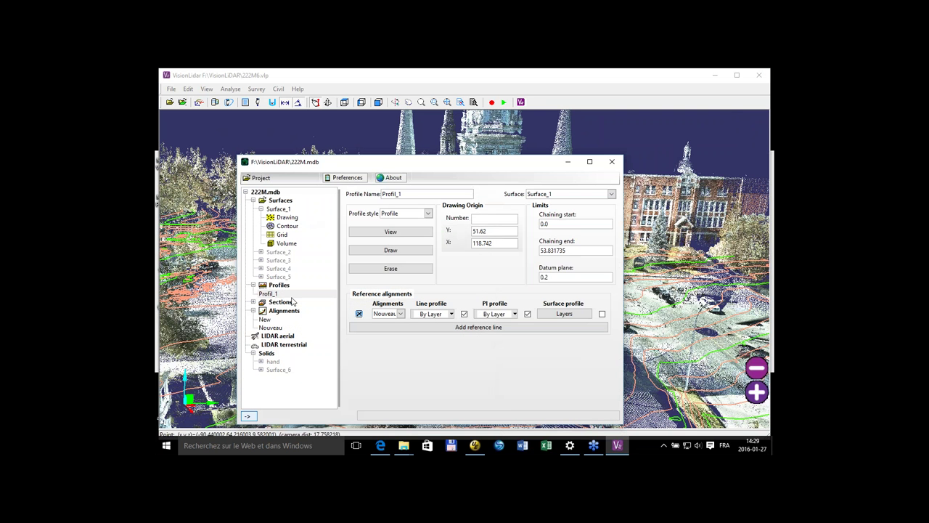
- View Section_1's cross sections and examine the one at chaining 0+010.000 with its whole line inside the graph
left_click(253, 302)
left_click(271, 312)
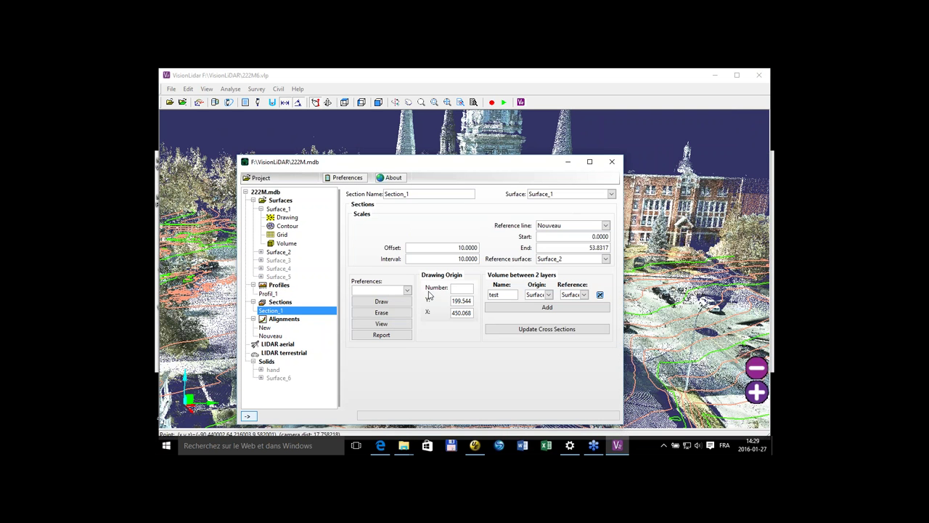
left_click(382, 324)
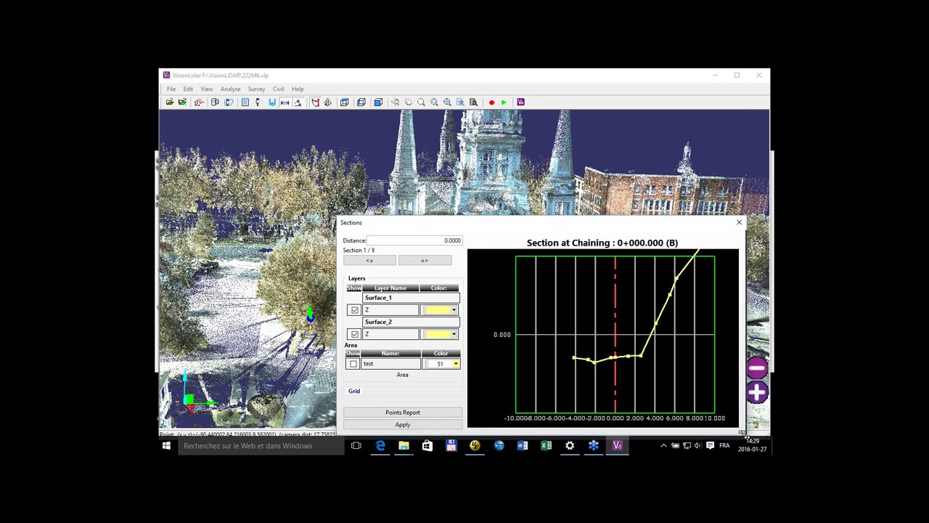
left_click(426, 261)
left_click(426, 262)
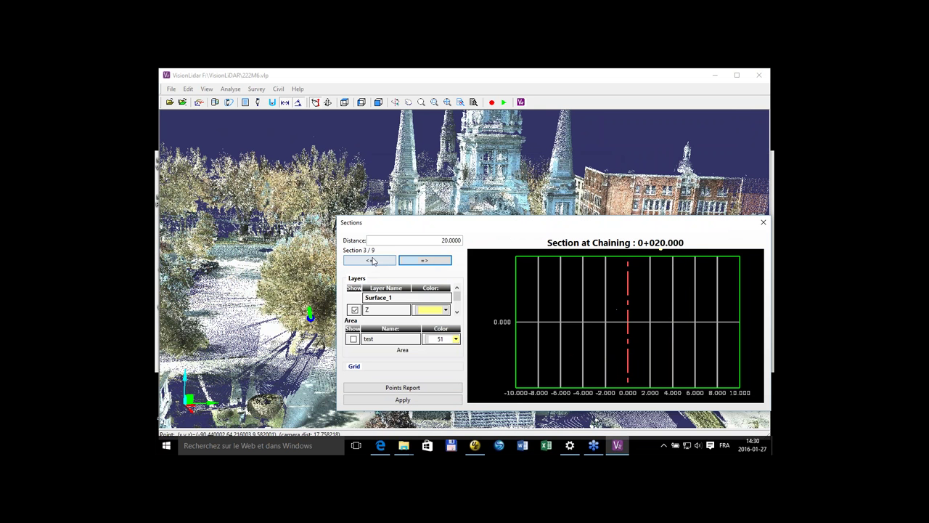
left_click(369, 259)
scroll(620, 347, "down", 5)
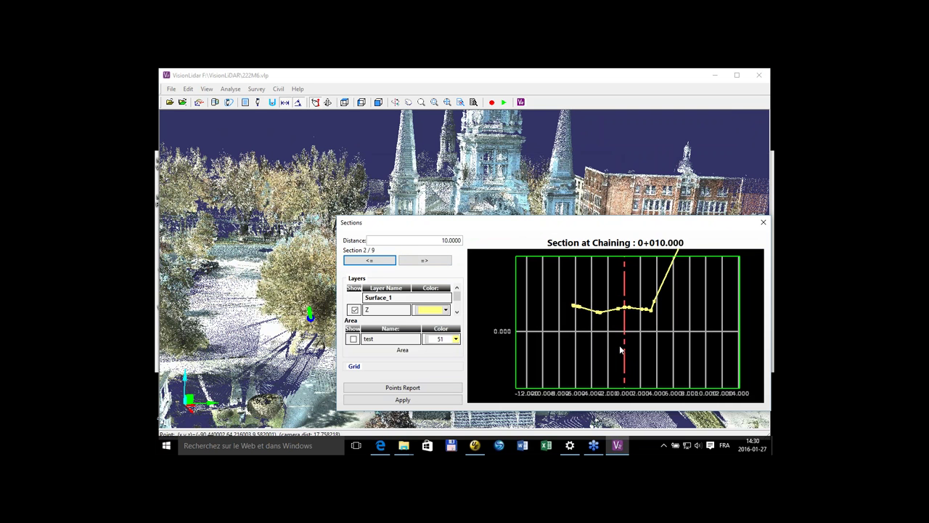
middle_click_drag(644, 288, 636, 312)
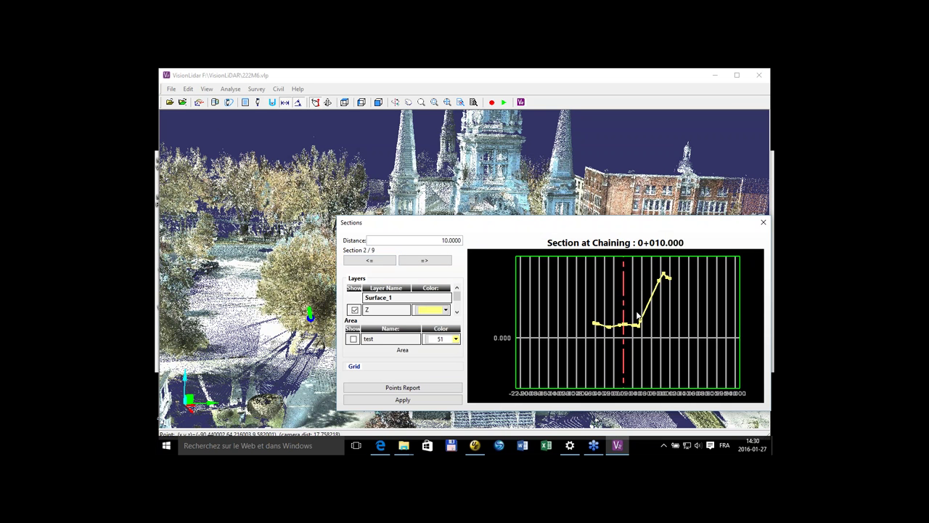
- Step forward through Section_1's remaining cross sections to examine how the ground shape changes along the alignment
left_click(437, 263)
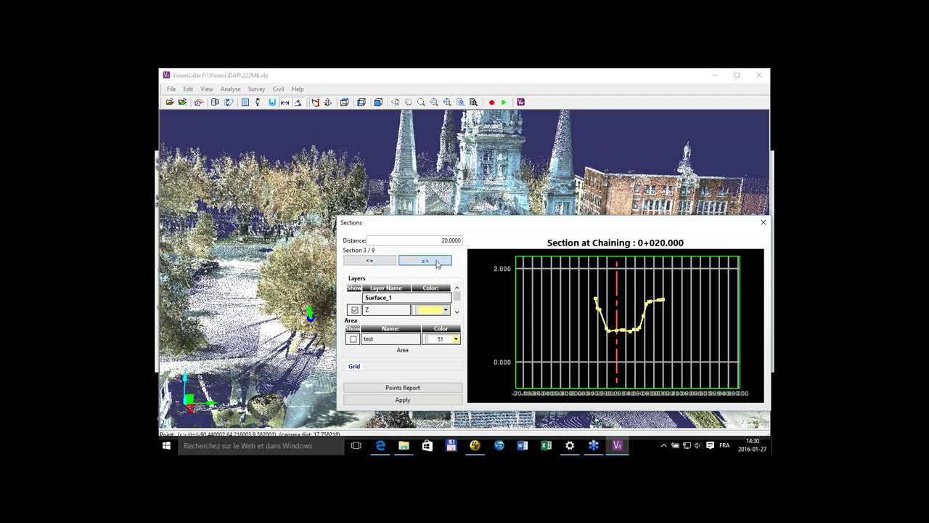
left_click(437, 263)
left_click(437, 264)
left_click(438, 263)
left_click(438, 264)
left_click(437, 264)
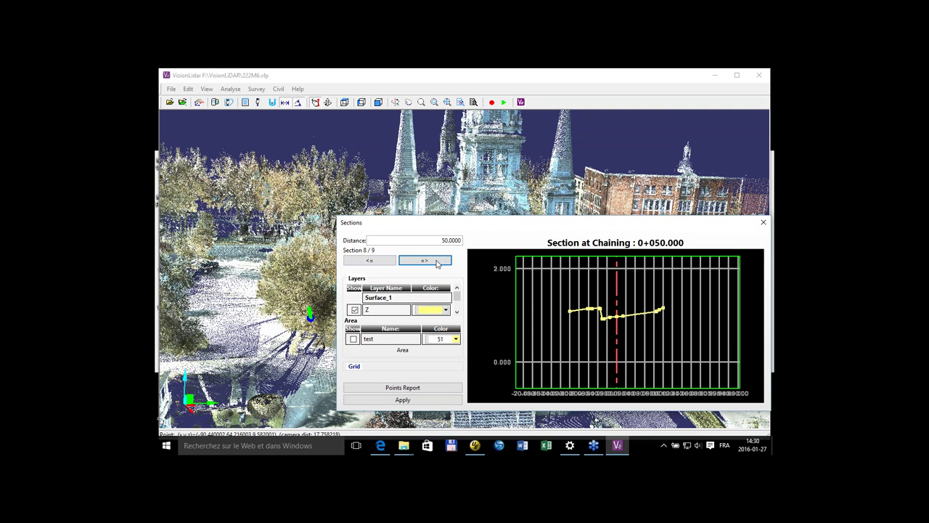
left_click(438, 264)
- Step back through the cross sections to the first one at chaining 0+000.000 and close the section viewer
left_click(370, 261)
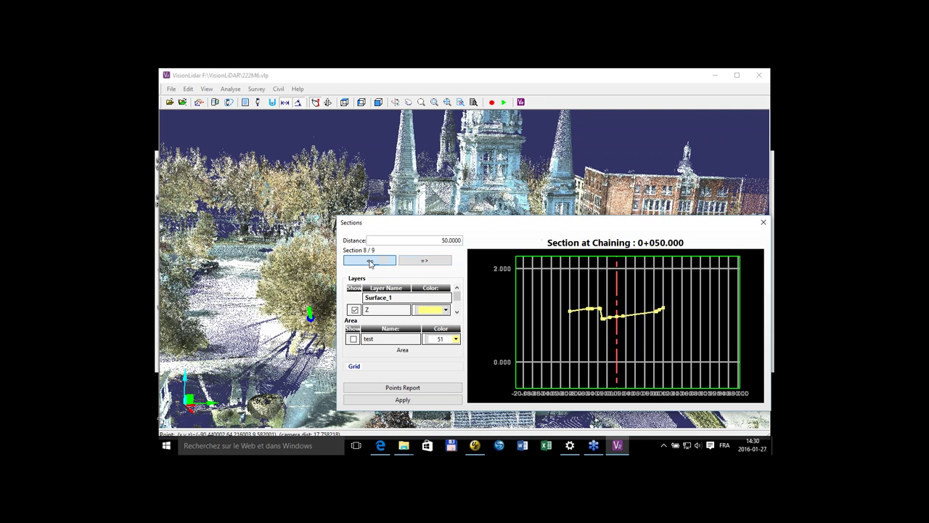
left_click(370, 261)
left_click(370, 261)
left_click(370, 261)
left_click(371, 262)
left_click(370, 261)
left_click(370, 261)
left_click(370, 261)
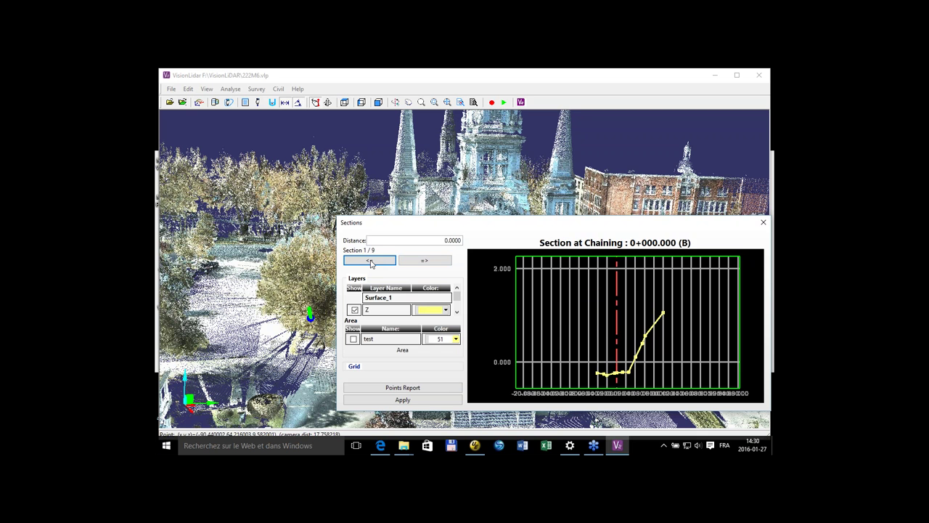
left_click_drag(695, 227, 494, 217)
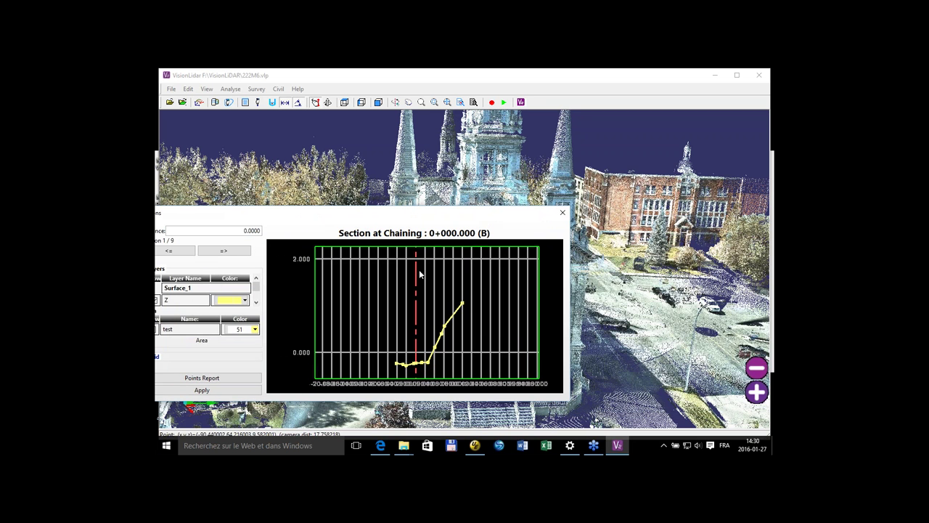
left_click(565, 213)
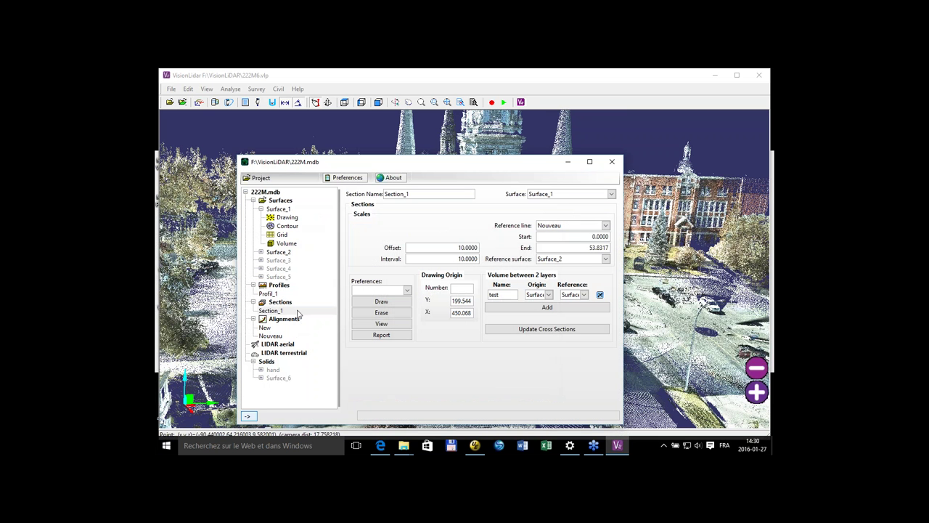
- Review the LIDAR aerial options in an enlarged project window, followed by the LIDAR terrestrial options
left_click(277, 346)
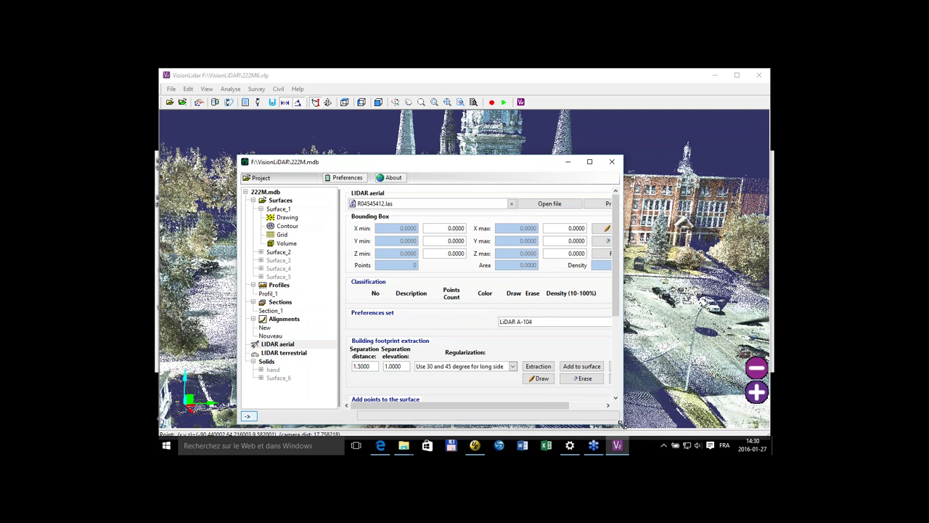
left_click_drag(622, 428, 741, 436)
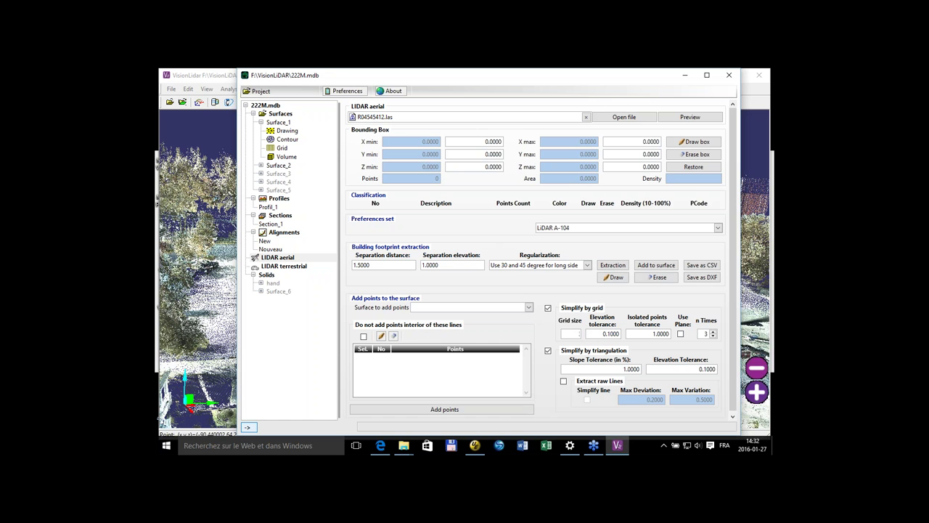
left_click(279, 266)
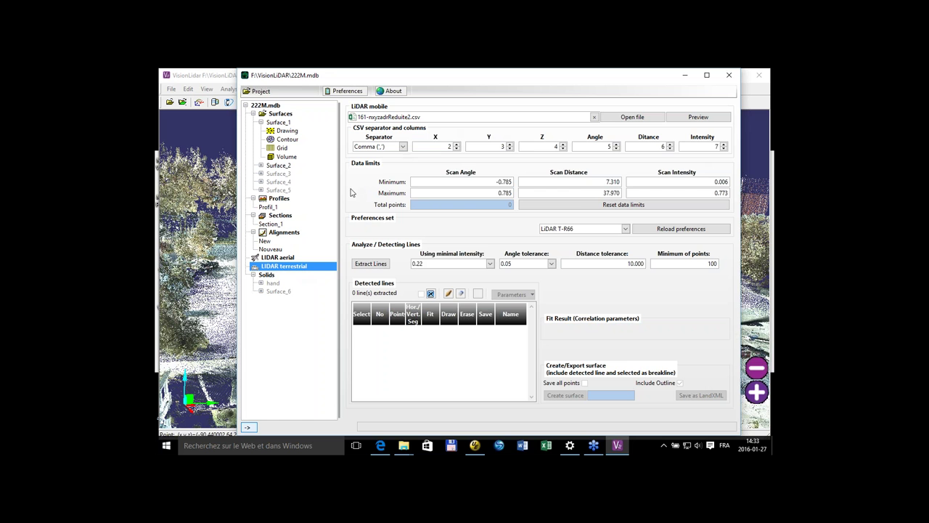
- Examine the New alignment's horizontal elements and its raw points through to the last one
left_click(265, 241)
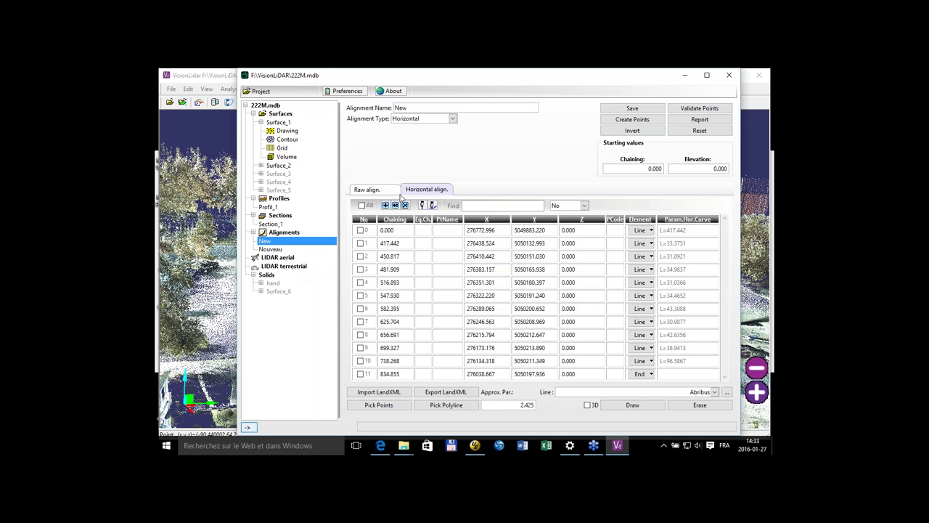
left_click(363, 191)
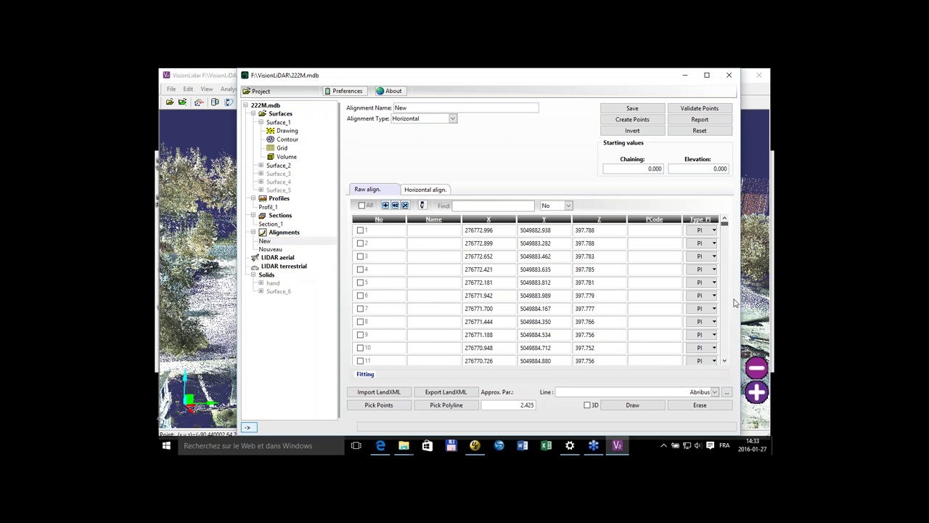
left_click(723, 307)
left_click_drag(726, 315, 726, 367)
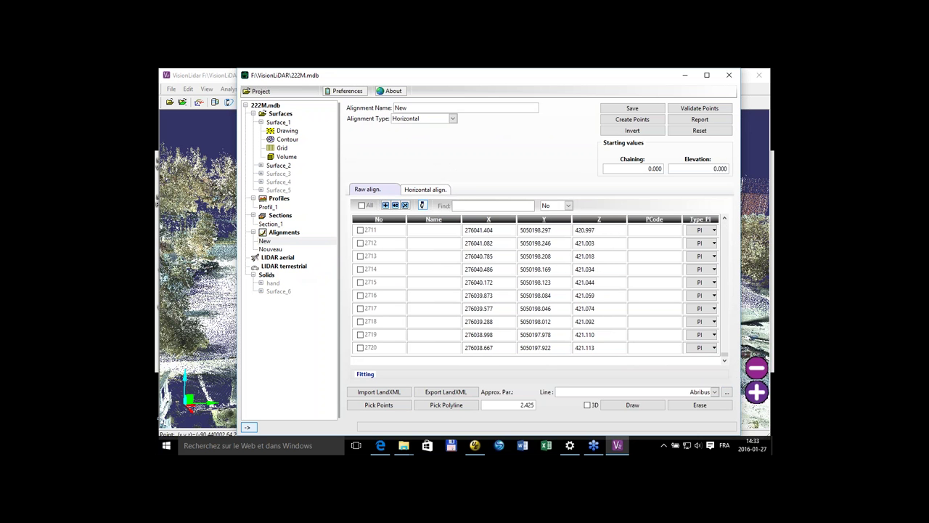
left_click(423, 190)
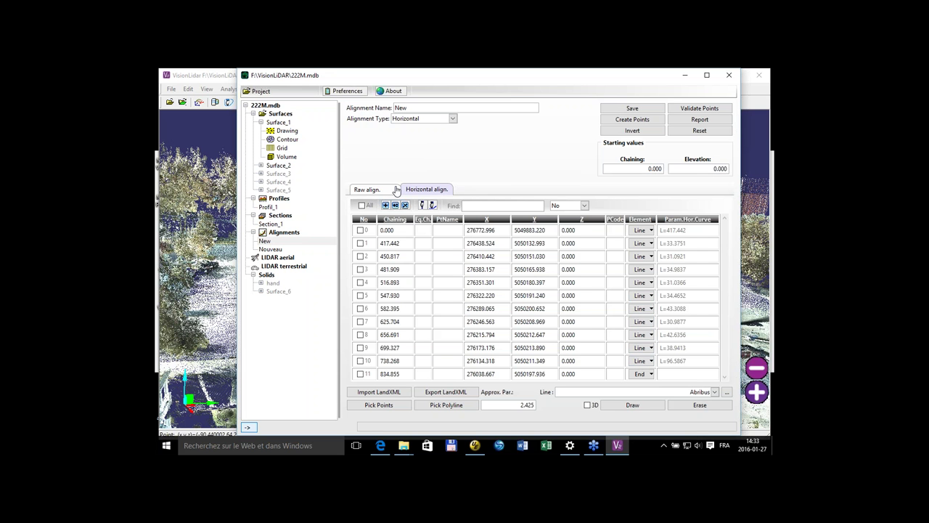
left_click(392, 190)
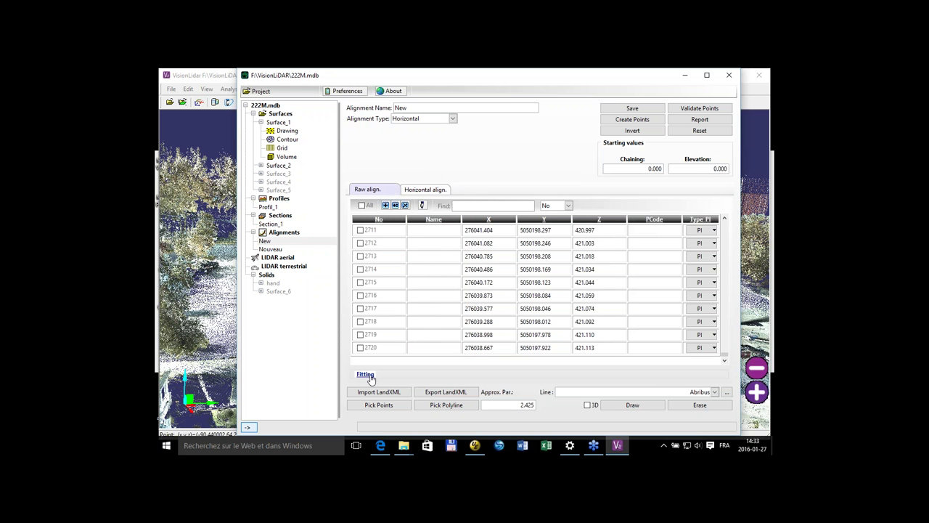
- Show the fitting options for the New alignment and view the graph of its horizontal curve
left_click(366, 376)
left_click(585, 356)
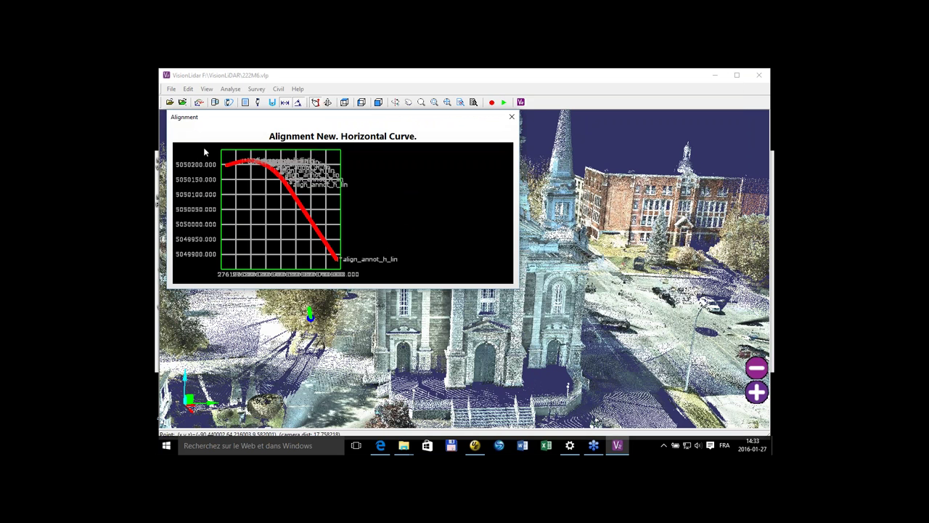
left_click(512, 118)
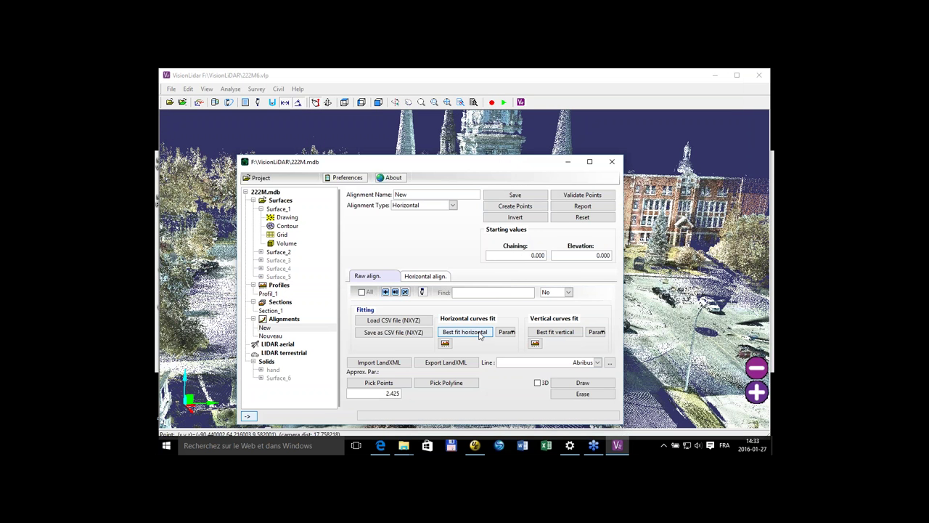
- Best fit the New alignment's horizontal curve, replacing the existing one, and review the fit parameters and fitted elements
left_click(479, 334)
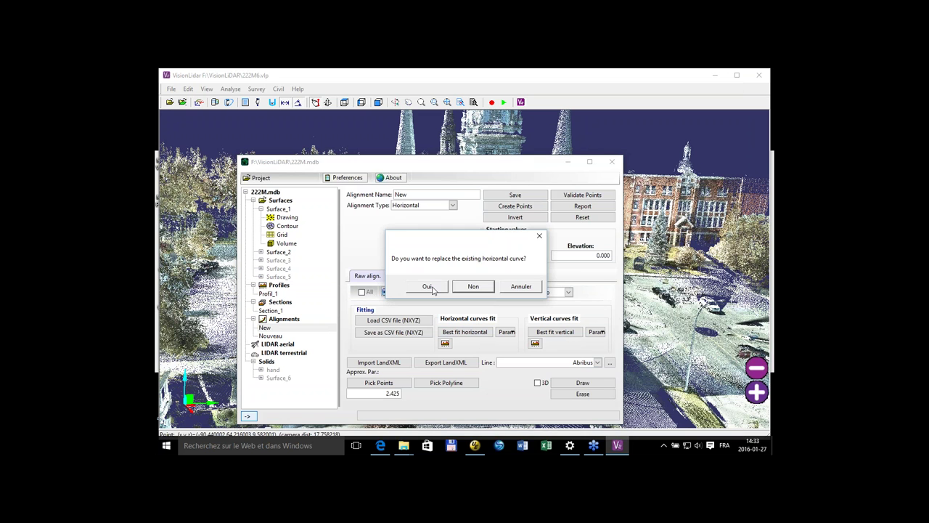
left_click(429, 286)
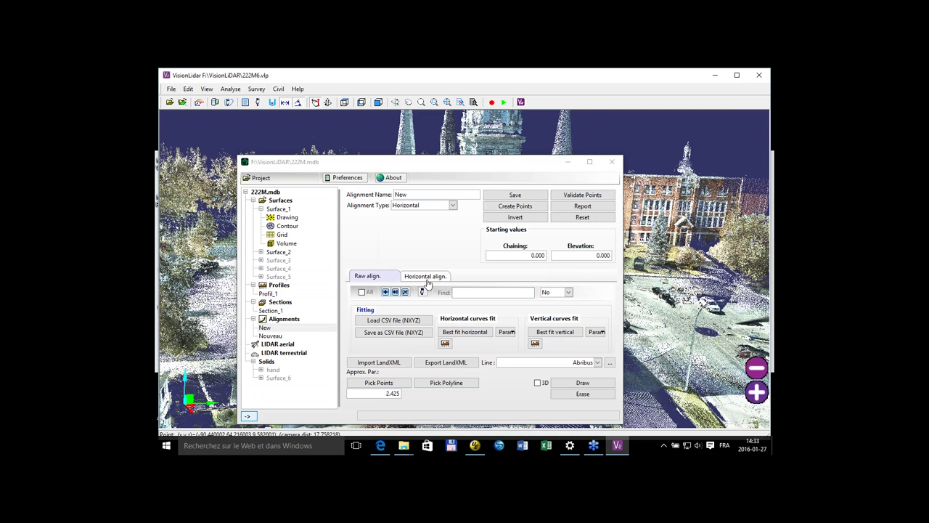
left_click(506, 332)
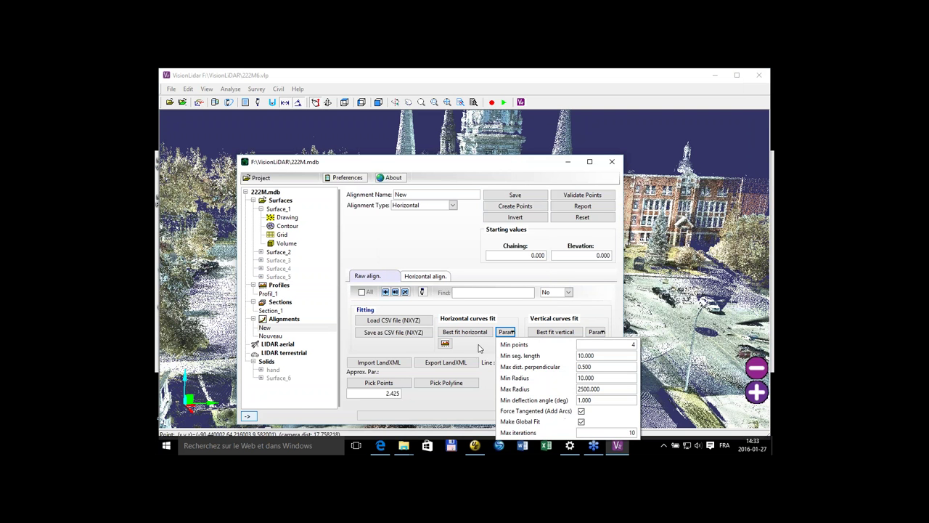
left_click(410, 279)
left_click(434, 284)
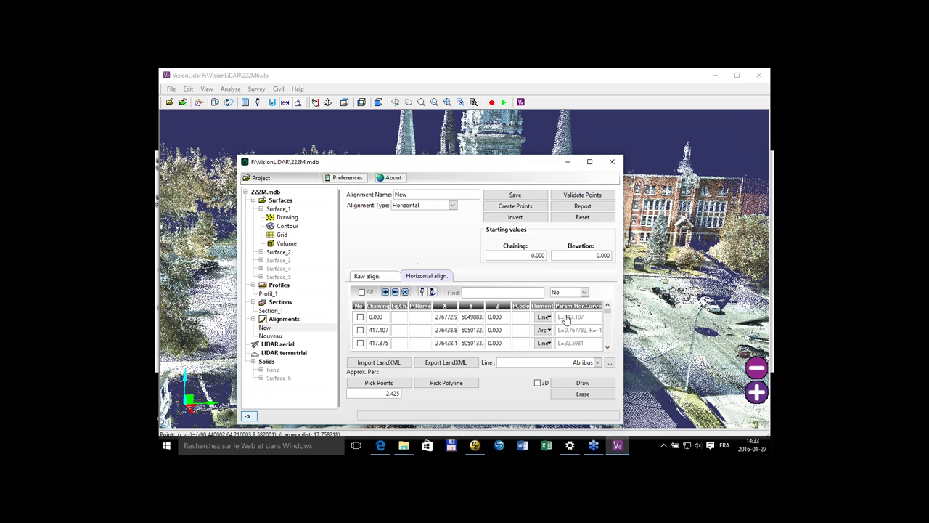
- Change the New alignment's type to Horizontal / Vertical and display its vertical elements
left_click(390, 280)
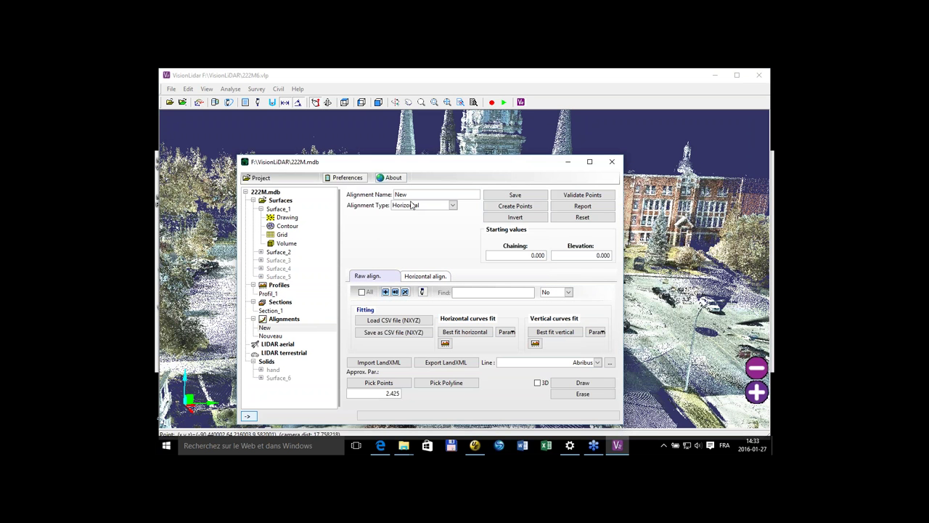
left_click(452, 206)
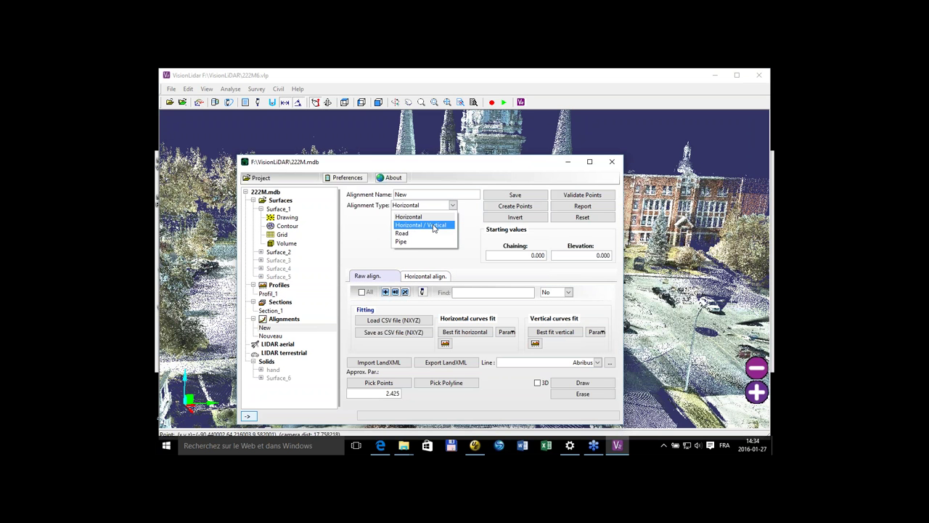
left_click(432, 218)
left_click(482, 277)
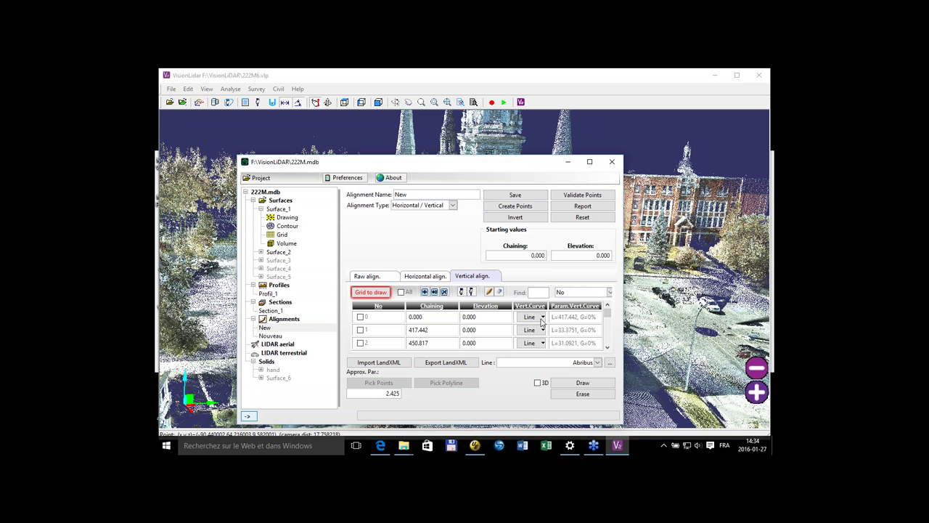
- Best fit the New alignment's vertical curve in an enlarged project window, replacing the existing curve, and display the fitted vertical elements
left_click_drag(623, 427, 715, 440)
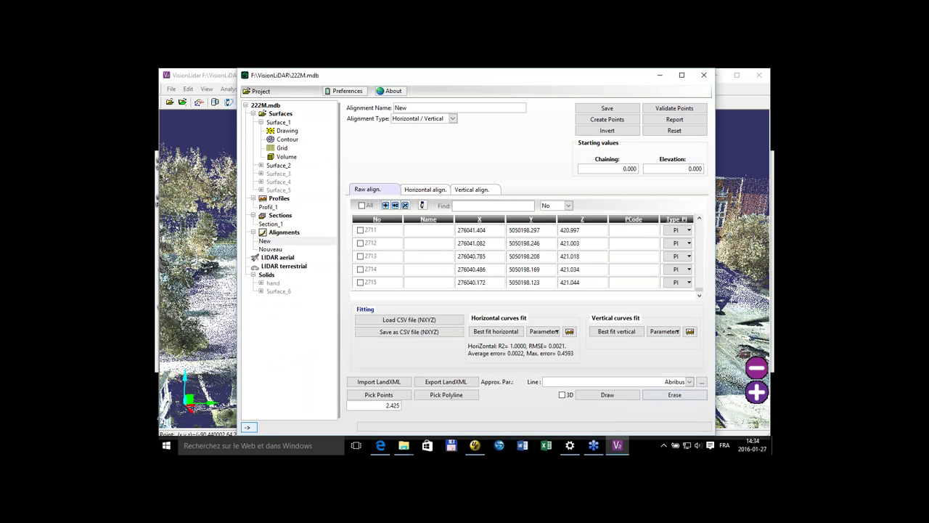
left_click(675, 332)
left_click(616, 331)
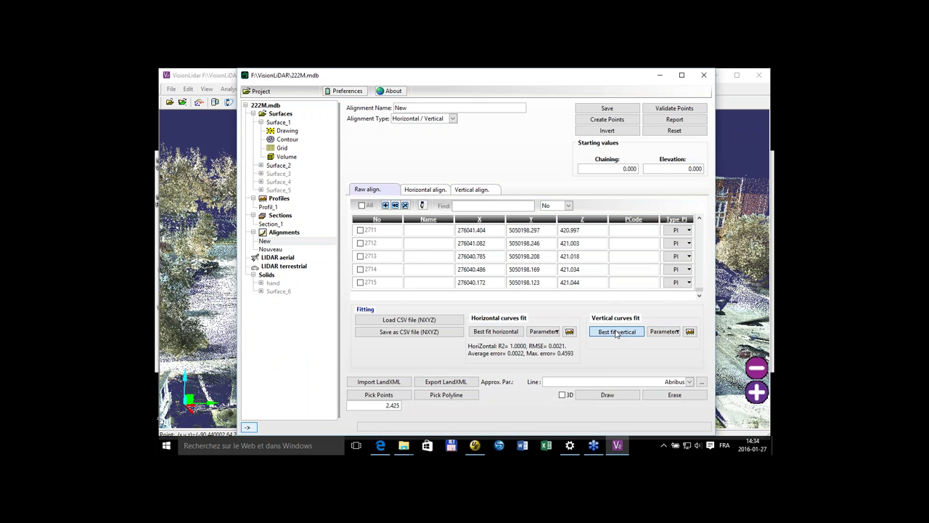
left_click(427, 288)
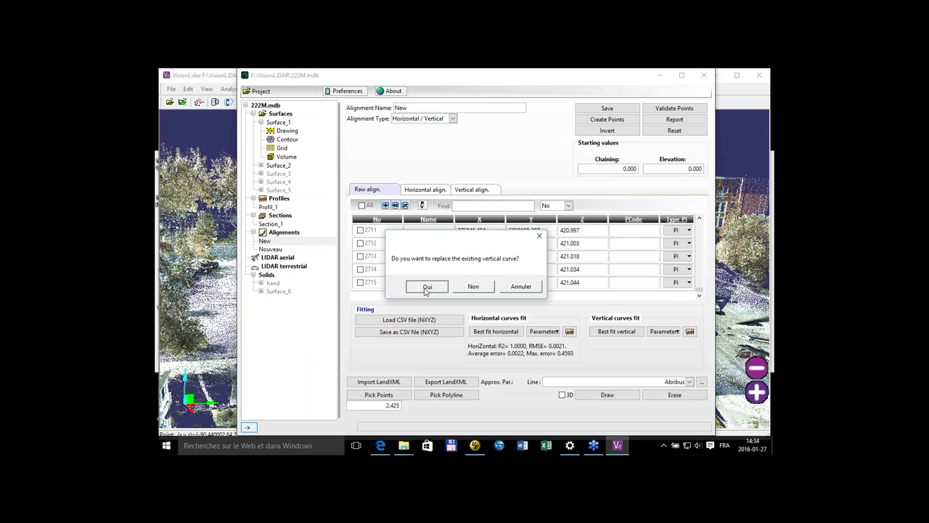
left_click(479, 191)
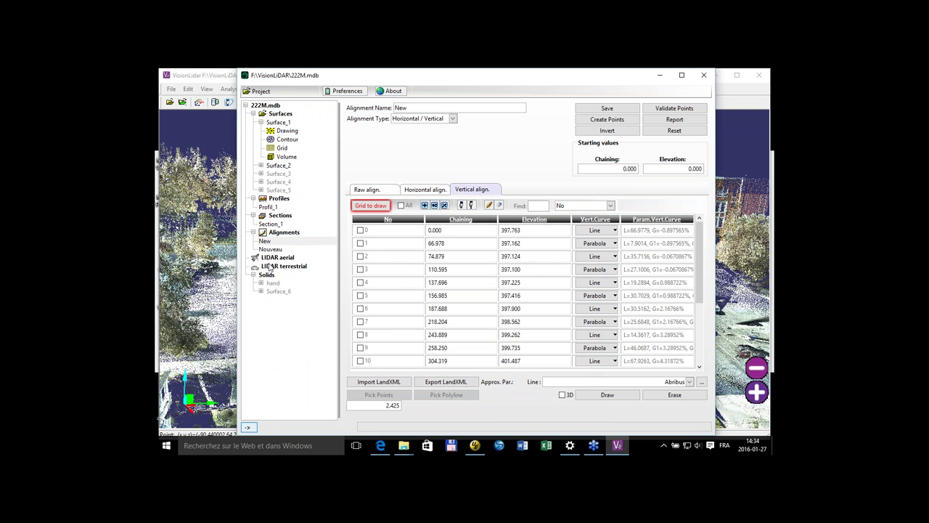
- Load the hand solid and open its 3D triangulation options
left_click(269, 275)
left_click(273, 284)
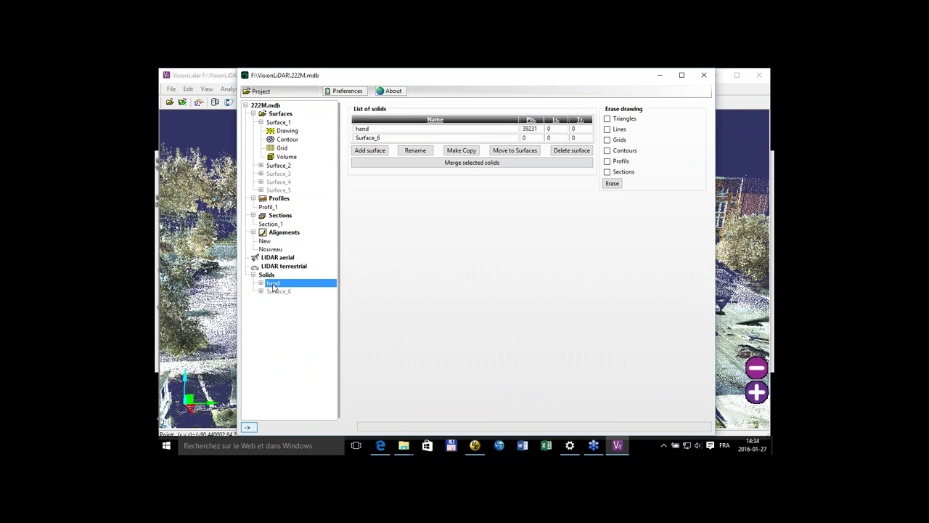
left_click(403, 109)
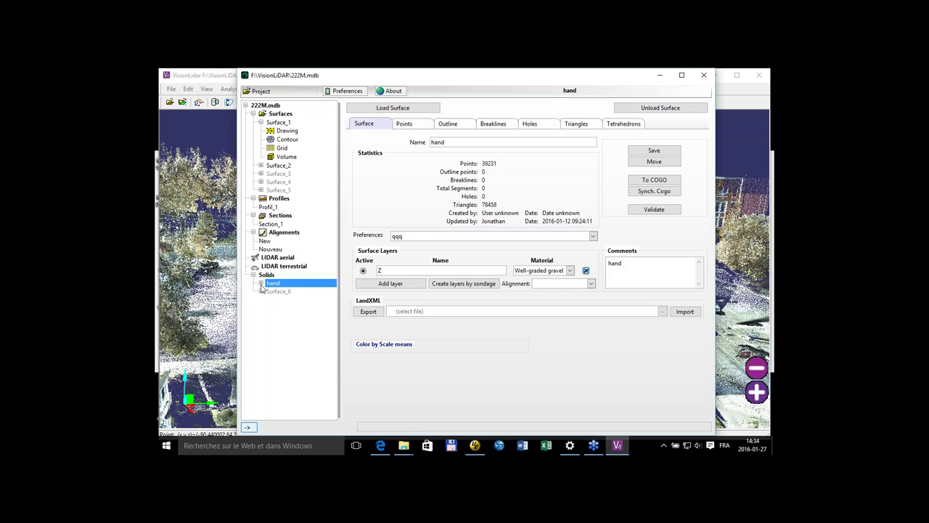
left_click(260, 284)
left_click(281, 291)
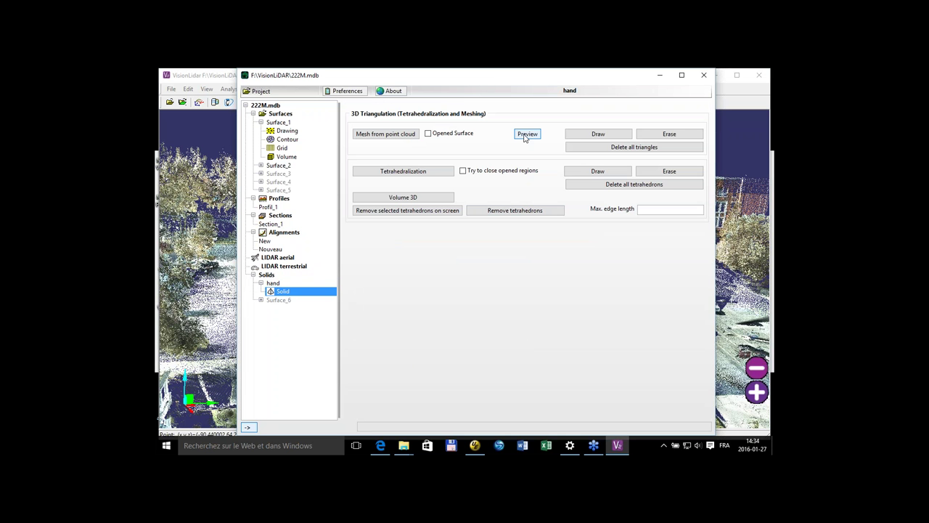
- Preview the hand solid's mesh in an enlarged window, examine it up close and from a rotated 3D viewpoint, and close the preview
left_click(528, 137)
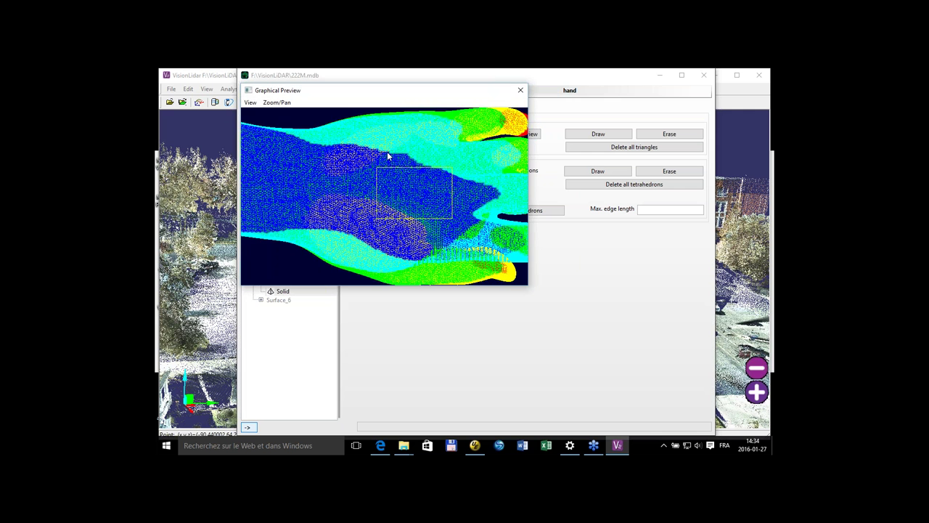
left_click(413, 210)
scroll(425, 200, "down", 2)
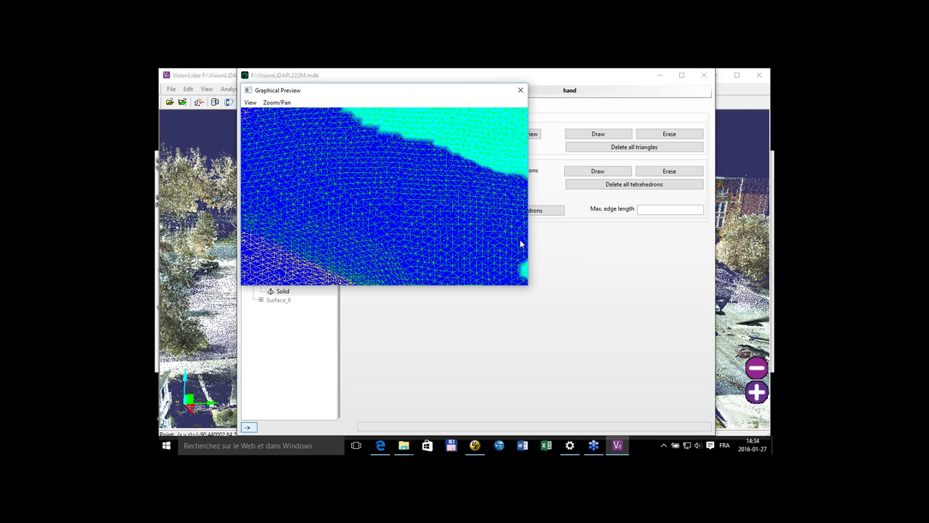
left_click_drag(527, 285, 672, 415)
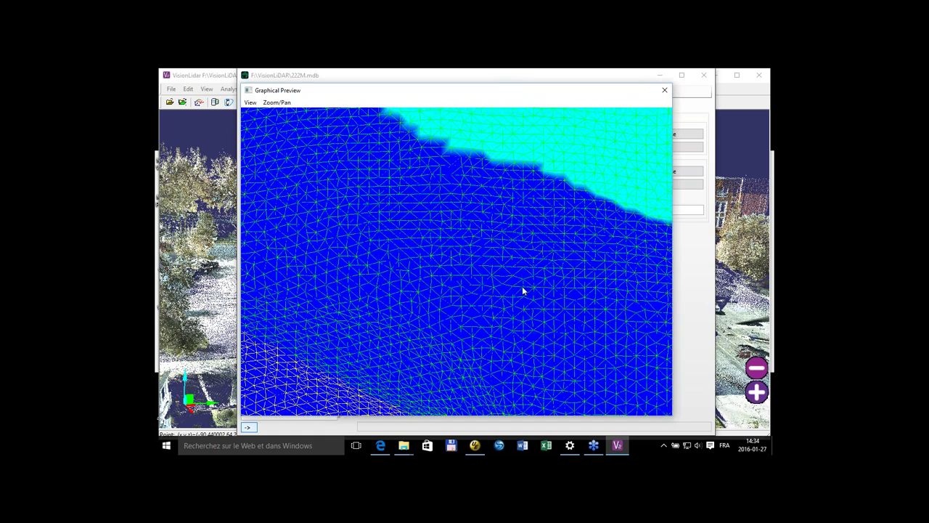
scroll(503, 267, "down", 6)
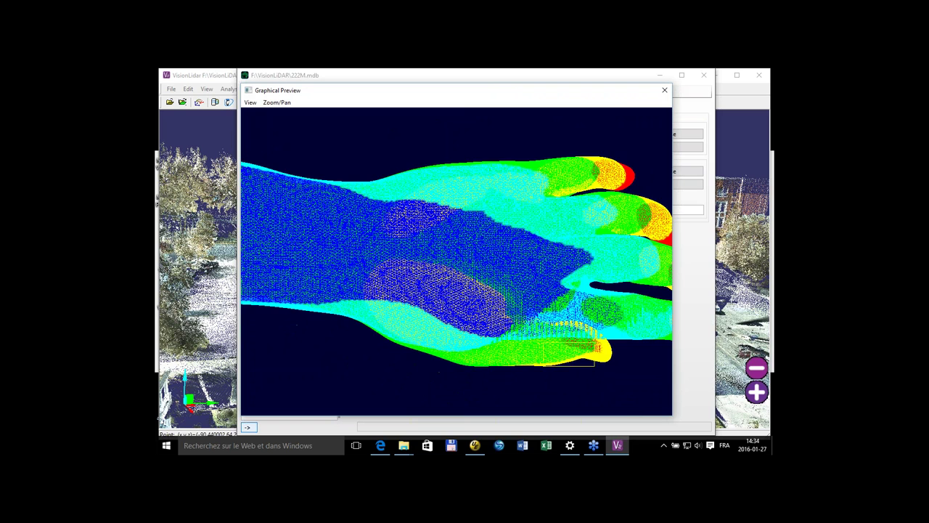
scroll(537, 305, "up", 5)
scroll(508, 277, "down", 5)
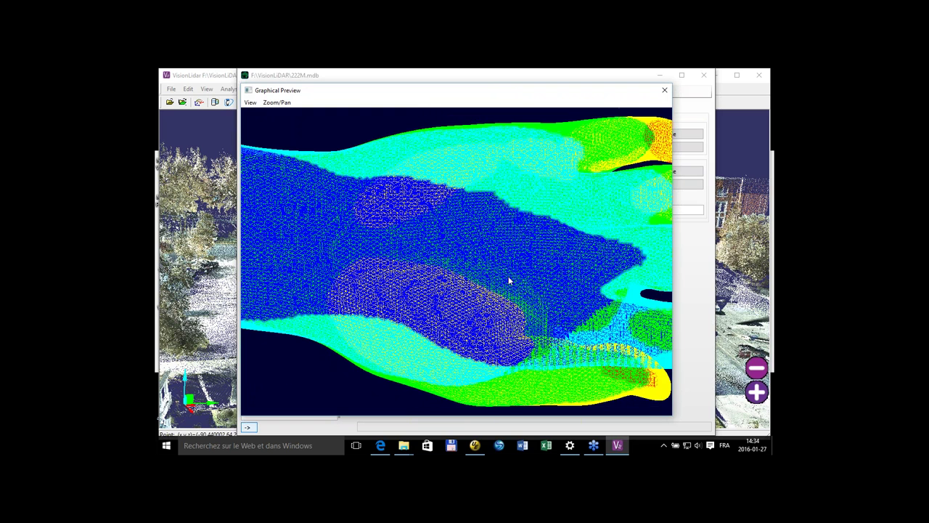
right_click(508, 278)
left_click(549, 357)
mouse_move(555, 366)
left_mouse_down()
mouse_move(520, 286)
mouse_move(471, 256)
mouse_move(535, 259)
mouse_move(654, 208)
mouse_move(457, 257)
mouse_move(560, 240)
mouse_move(310, 229)
mouse_move(528, 232)
mouse_move(380, 222)
mouse_move(412, 212)
mouse_move(442, 248)
mouse_move(472, 252)
mouse_move(481, 240)
mouse_move(447, 259)
mouse_move(426, 203)
mouse_move(475, 241)
mouse_move(497, 229)
mouse_move(471, 199)
mouse_move(341, 190)
left_mouse_up()
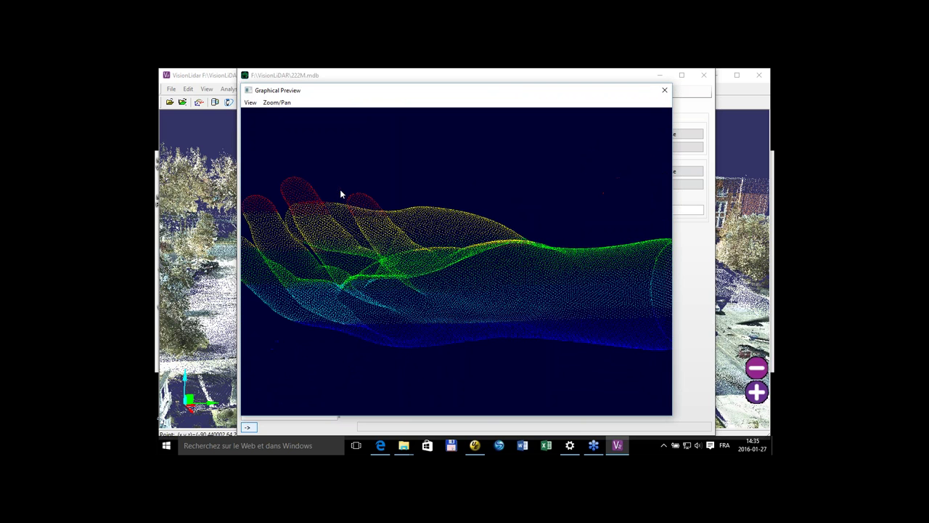
left_click(665, 91)
left_click(665, 92)
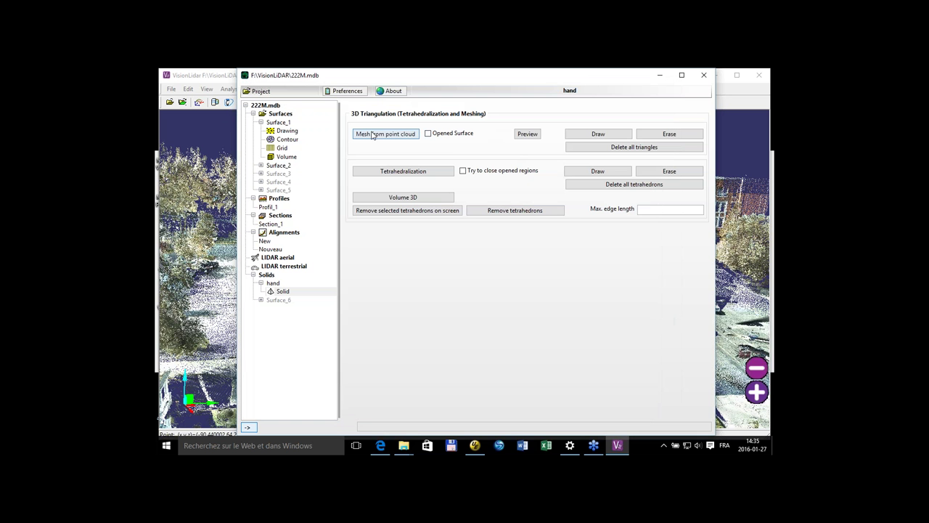
- Run the tetrahedralization of the hand solid and calculate its 3D volume
left_click(420, 174)
left_click(411, 196)
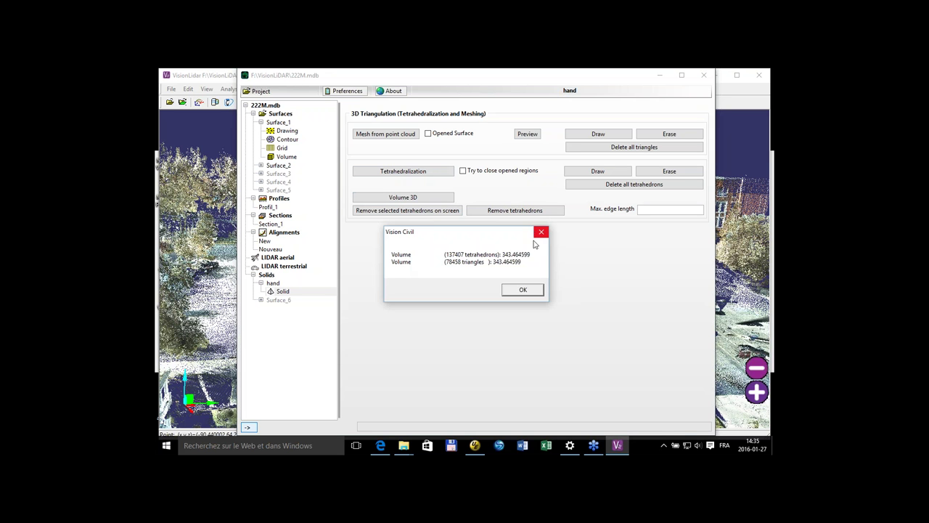
left_click(523, 290)
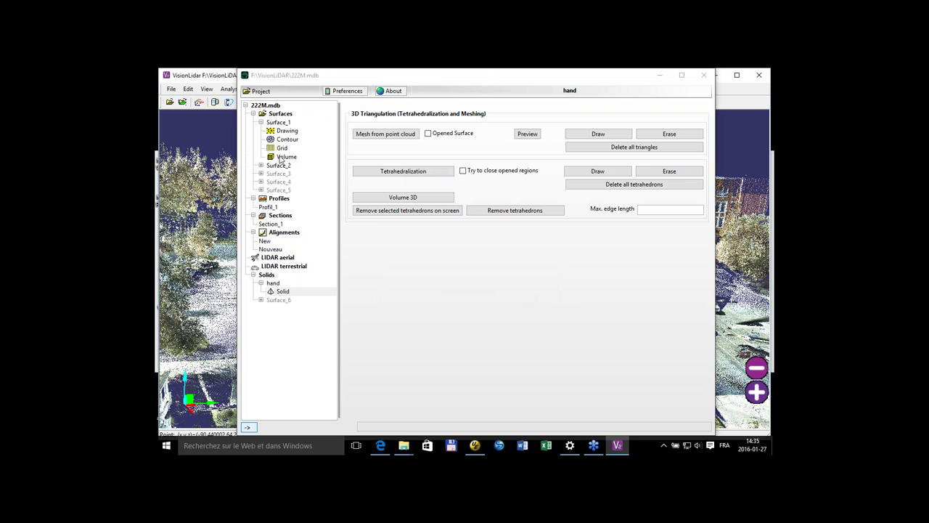
- View Surface_1's volume calculation options and close the 222M.mdb project window, unloading Surface_1, Surface_2 and hand
left_click(288, 157)
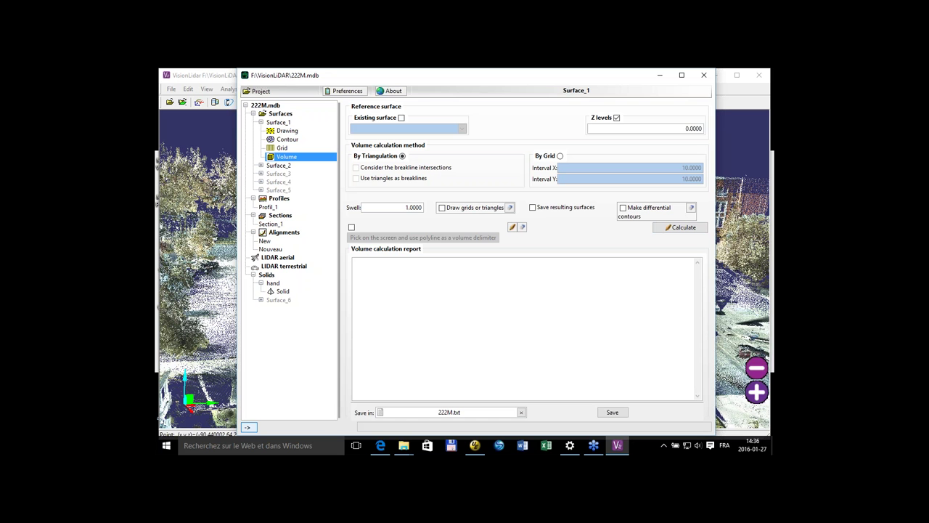
left_click_drag(596, 80, 592, 80)
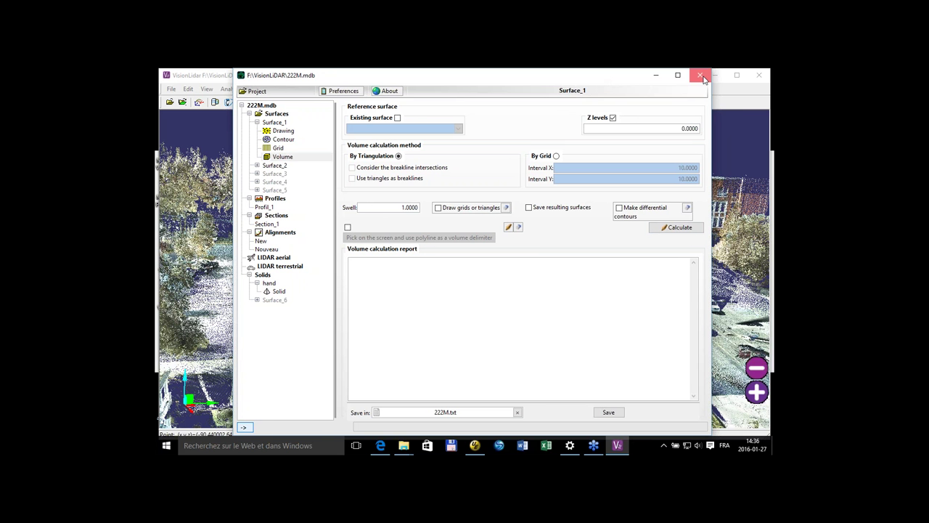
left_click(701, 76)
left_click(469, 287)
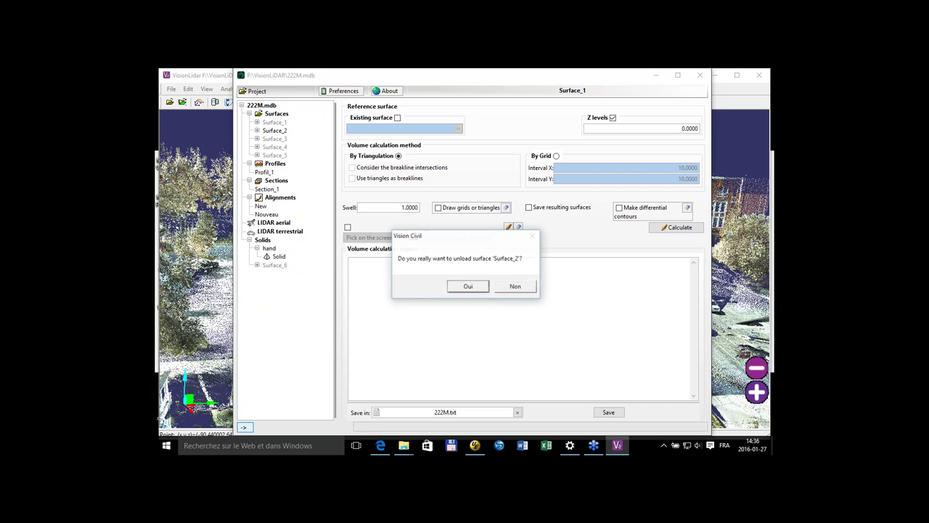
left_click(469, 287)
left_click(465, 286)
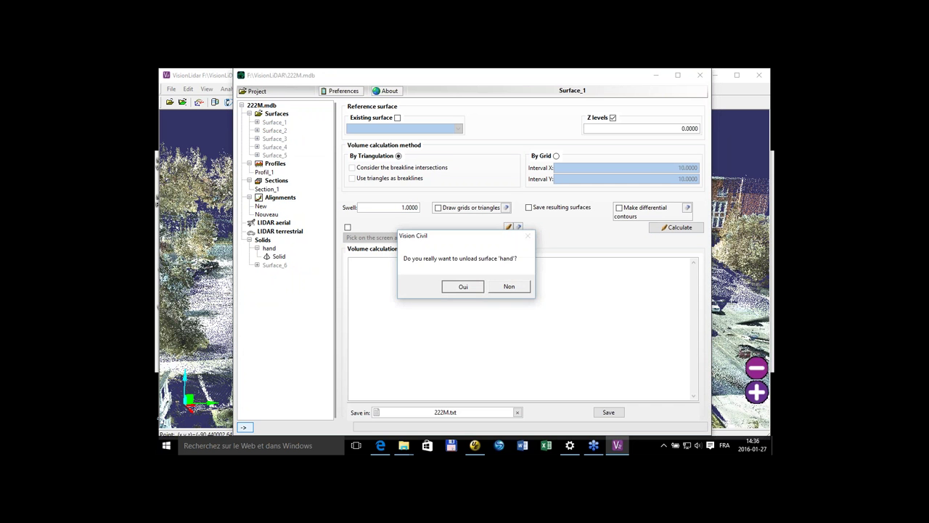
left_click(463, 285)
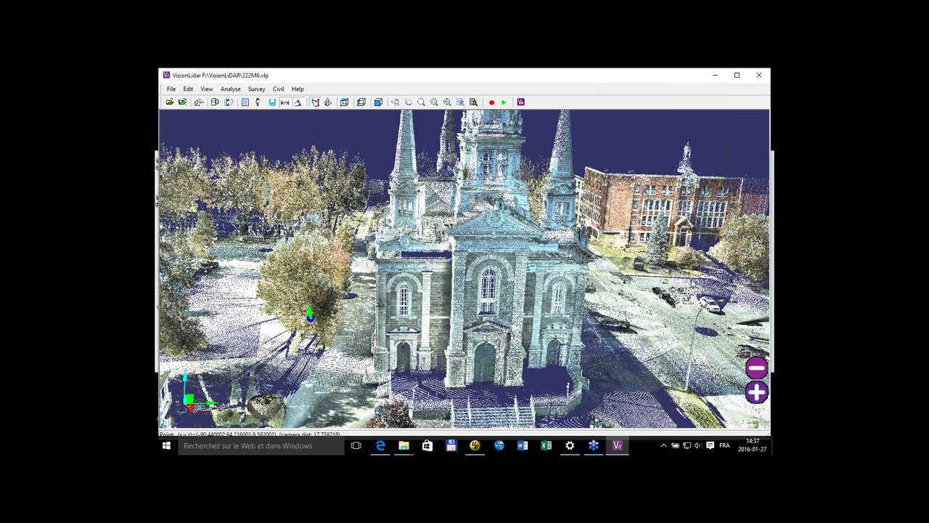
- Open the list of the currently picked survey points and close it
left_click(226, 90)
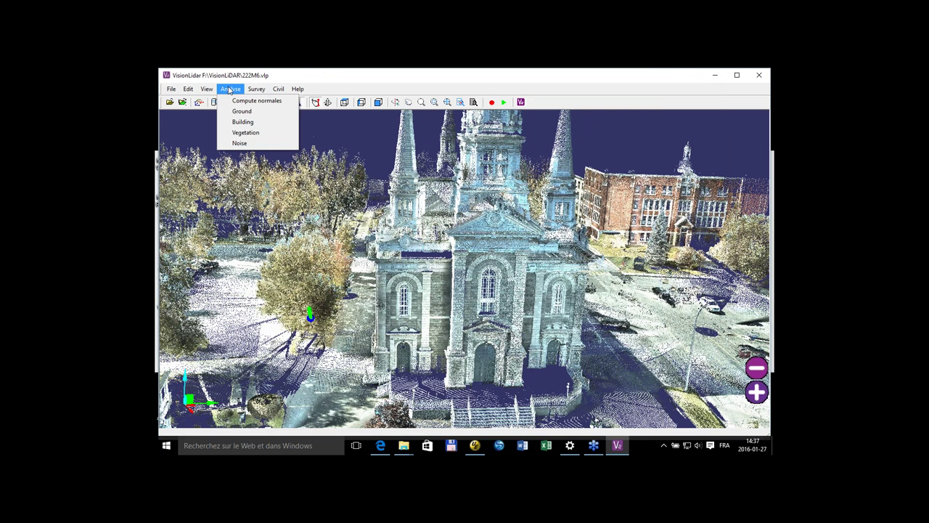
left_click(226, 90)
left_click(256, 88)
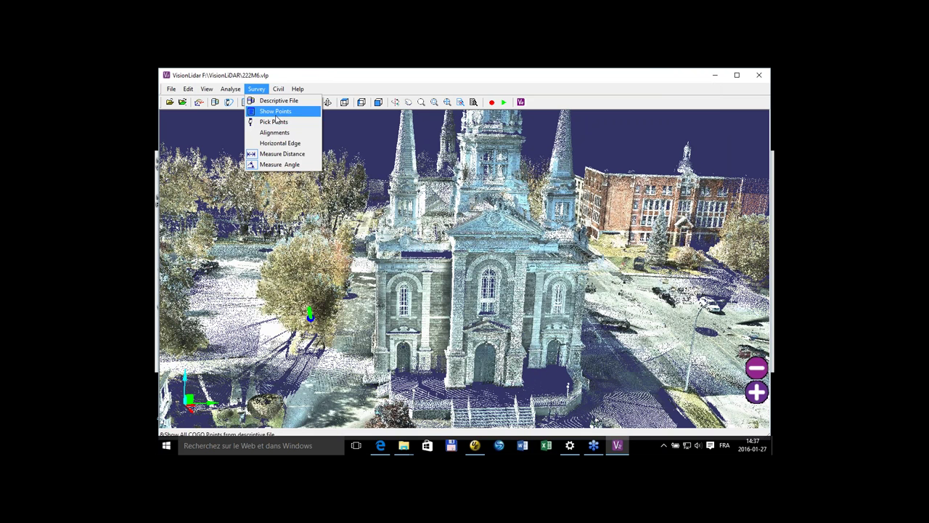
left_click(276, 114)
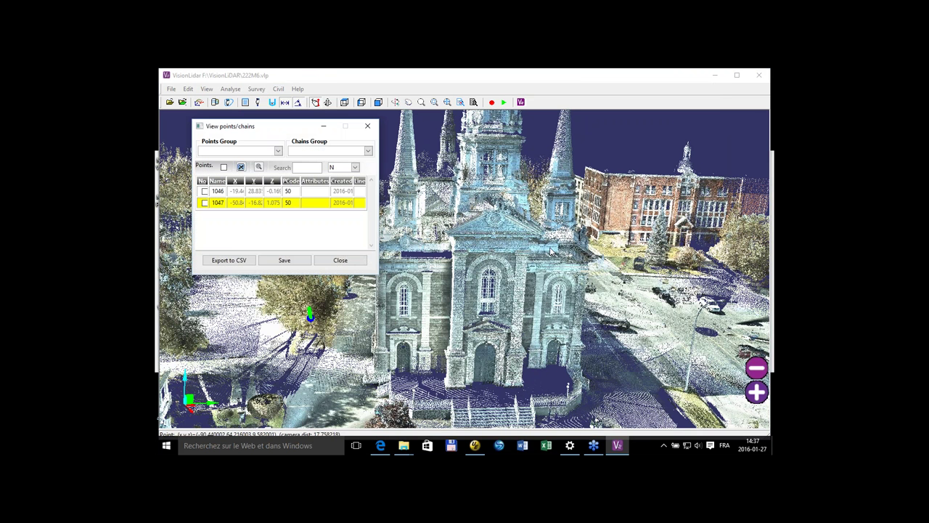
left_click(326, 262)
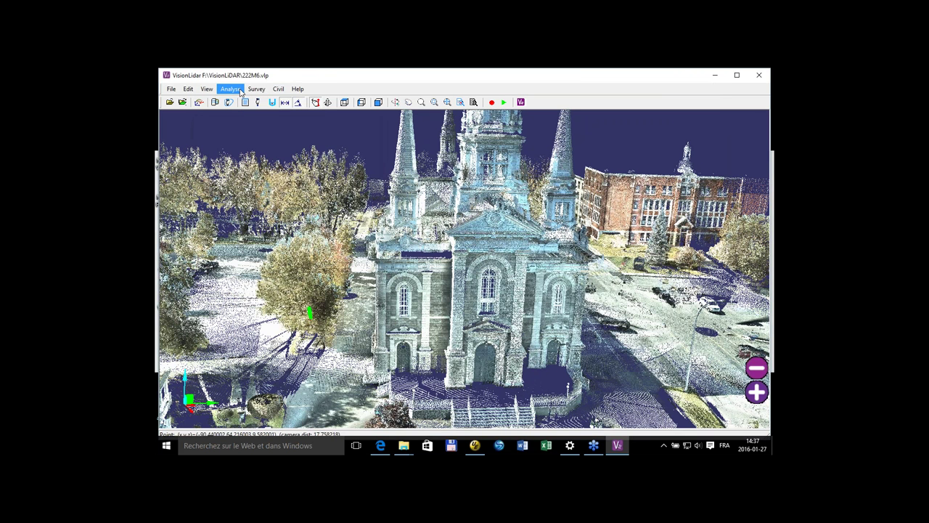
- Display all survey points and chains over the church point cloud and orbit to view them from another angle
left_click(237, 90)
mouse_move(254, 90)
left_click(259, 115)
left_click(260, 118)
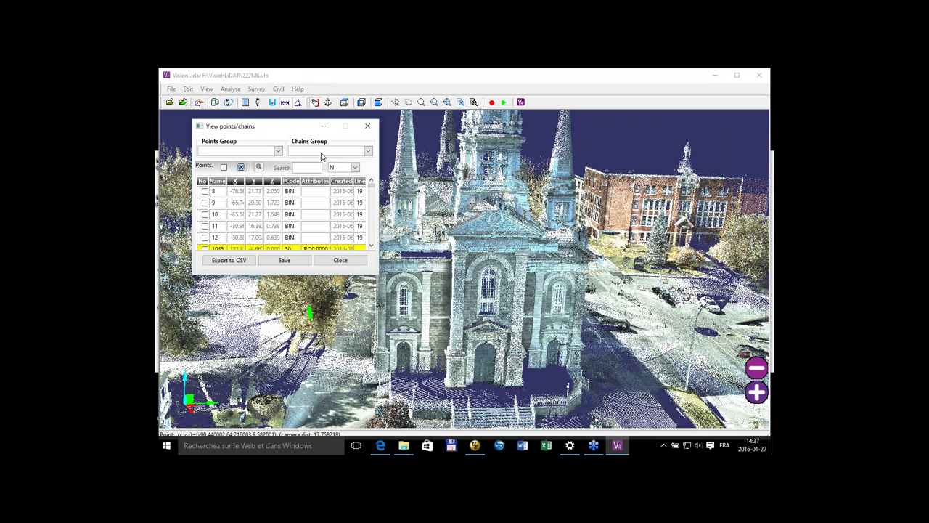
left_click(516, 269)
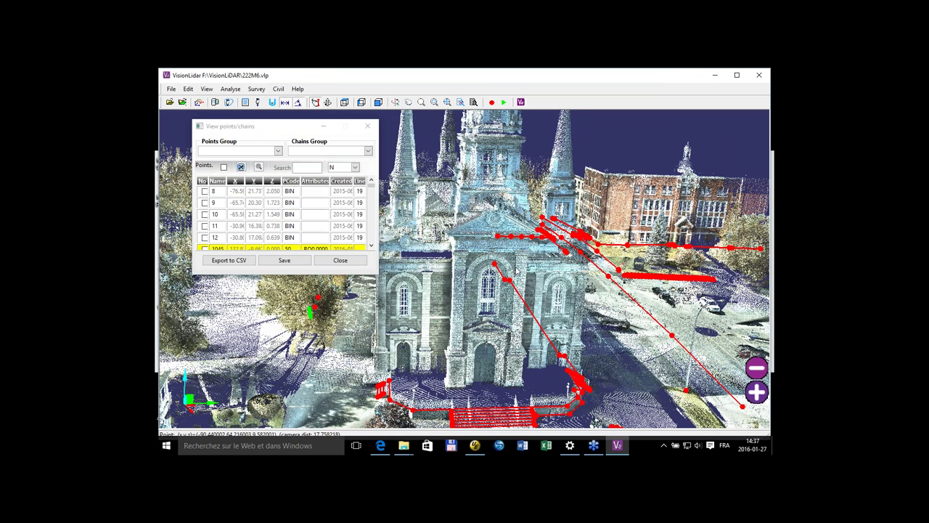
left_click_drag(516, 270, 469, 274)
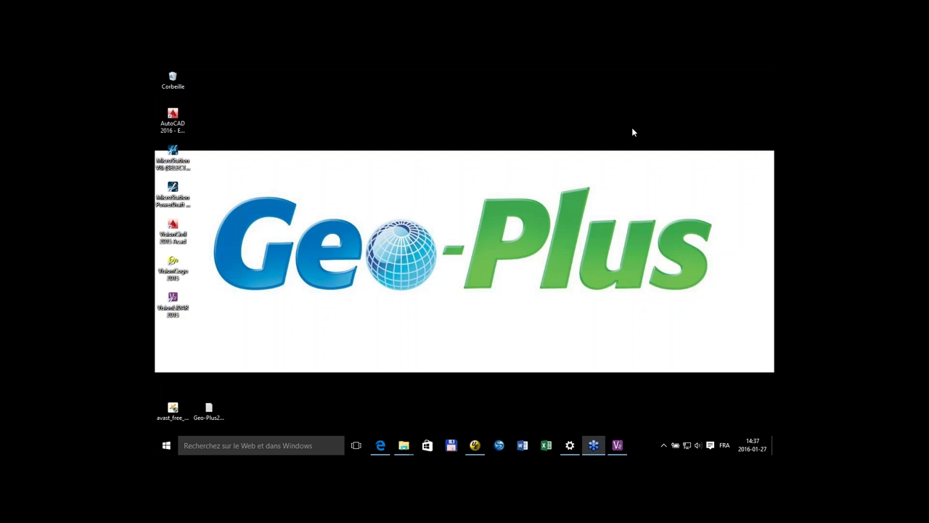
- Launch VisionCivil 2015 for AutoCAD and open the recent 222M drawing with the VisionPlus menus loaded
double_click(175, 231)
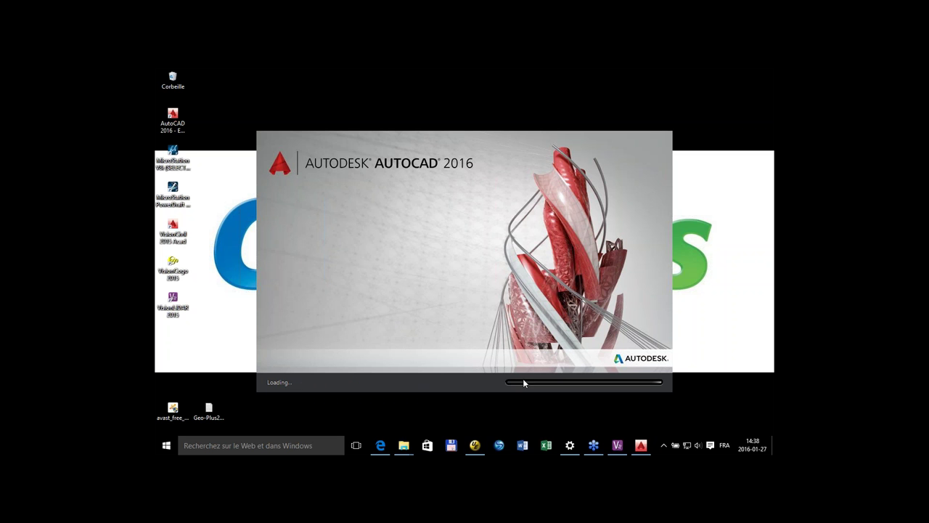
mouse_move(618, 445)
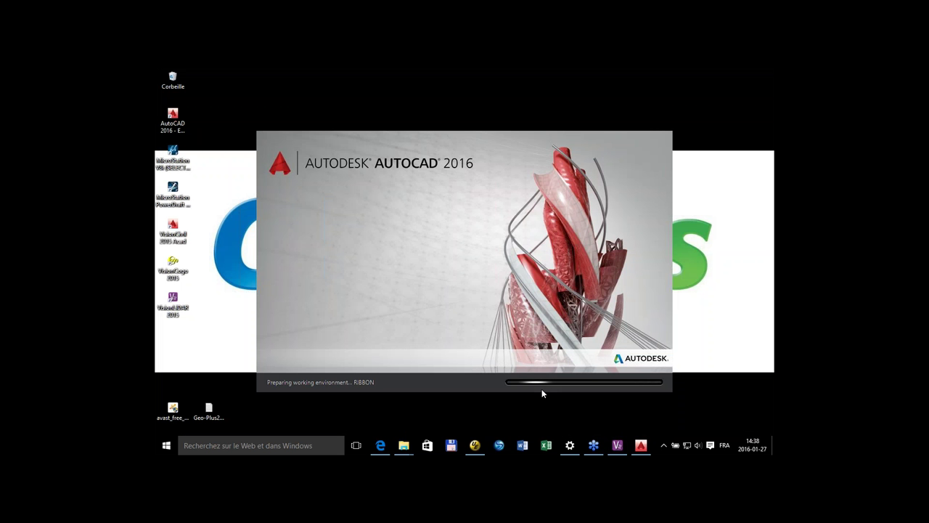
left_click(617, 450)
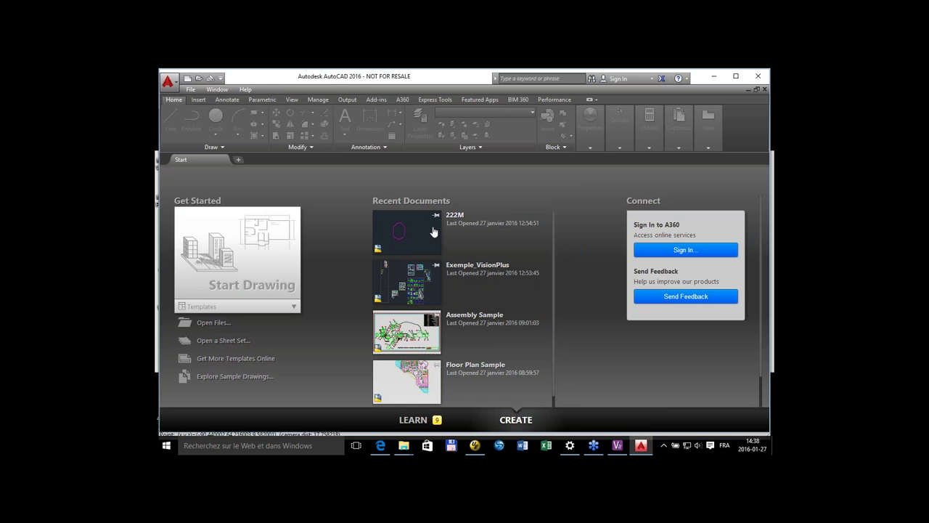
left_click(428, 233)
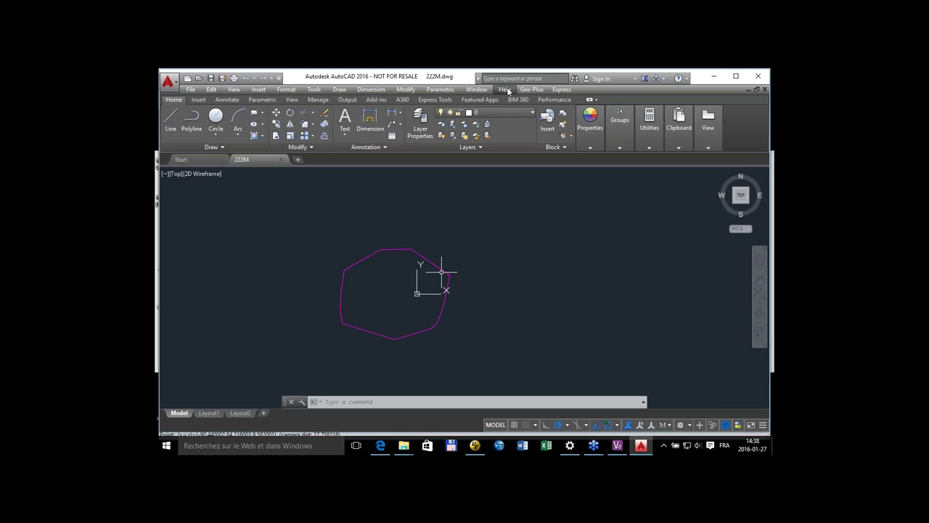
left_click(532, 90)
left_click(538, 103)
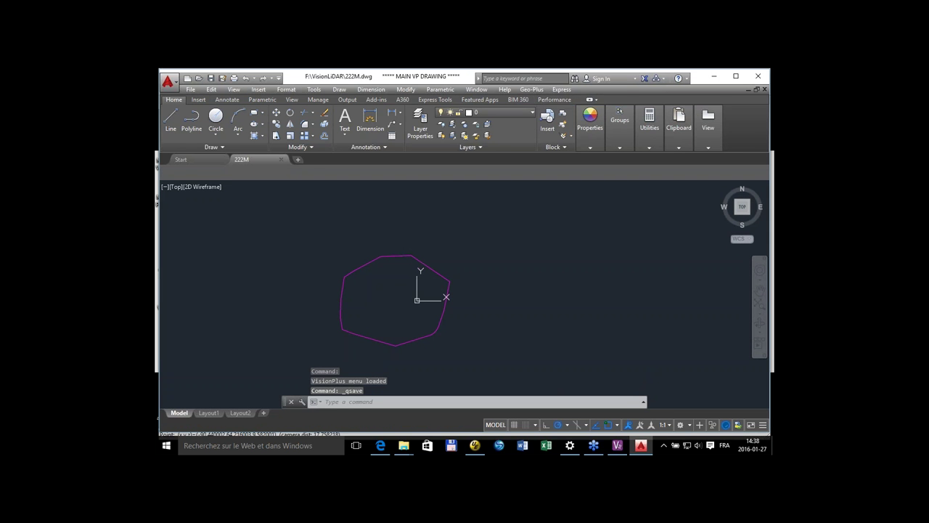
- Draw all survey chains into the 222M drawing from the Chain Manager and move its window aside to expose the linework
left_click(620, 89)
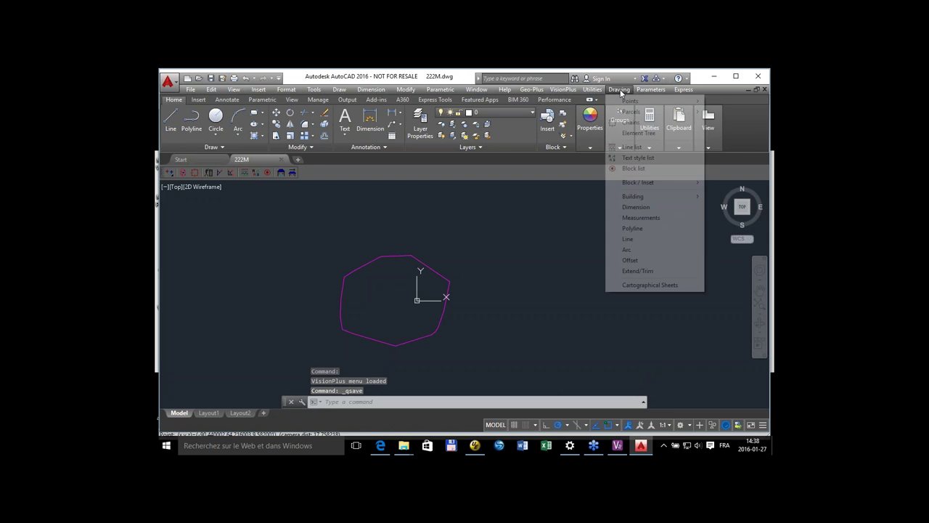
left_click(641, 123)
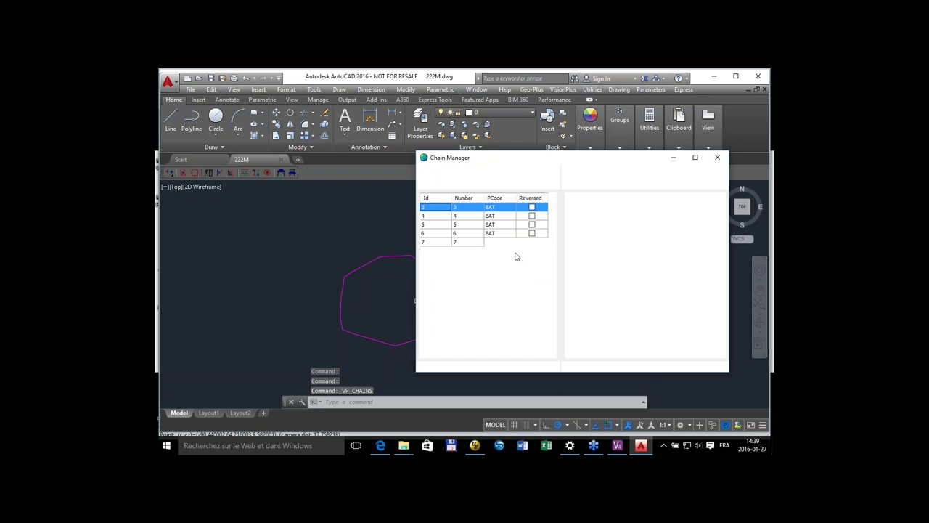
left_click(468, 235)
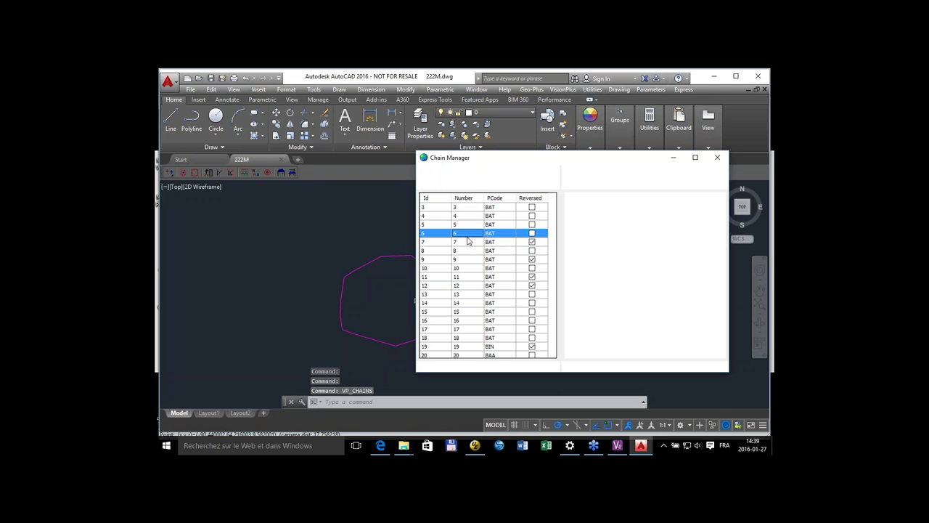
key("ctrl+a")
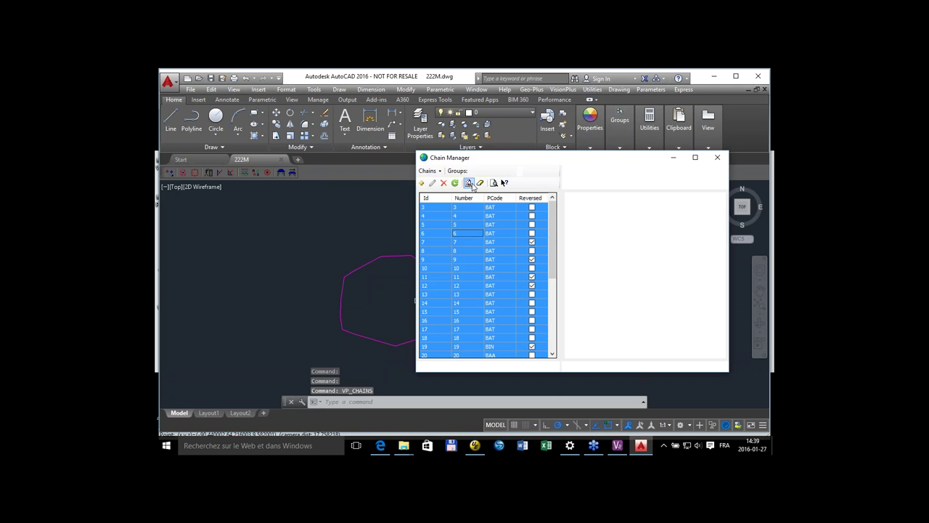
left_click(470, 185)
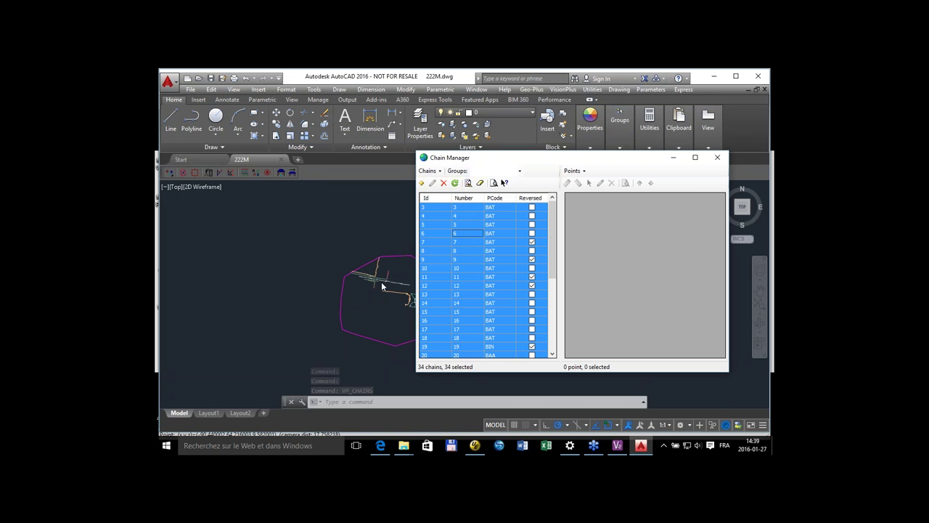
scroll(365, 269, "up", 4)
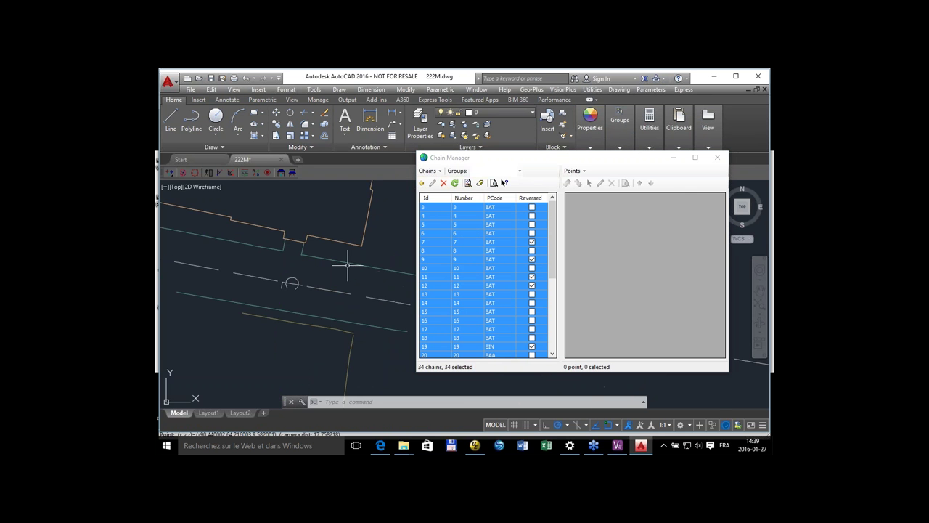
scroll(347, 265, "down", 3)
left_click_drag(522, 161, 673, 191)
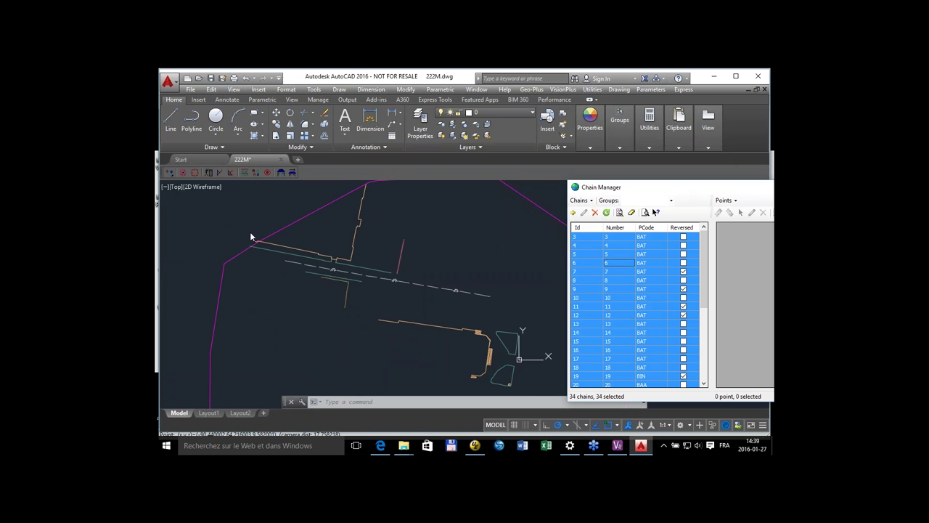
- Switch to VisionLidar and examine the survey chains over the point cloud in plan view
left_click(623, 449)
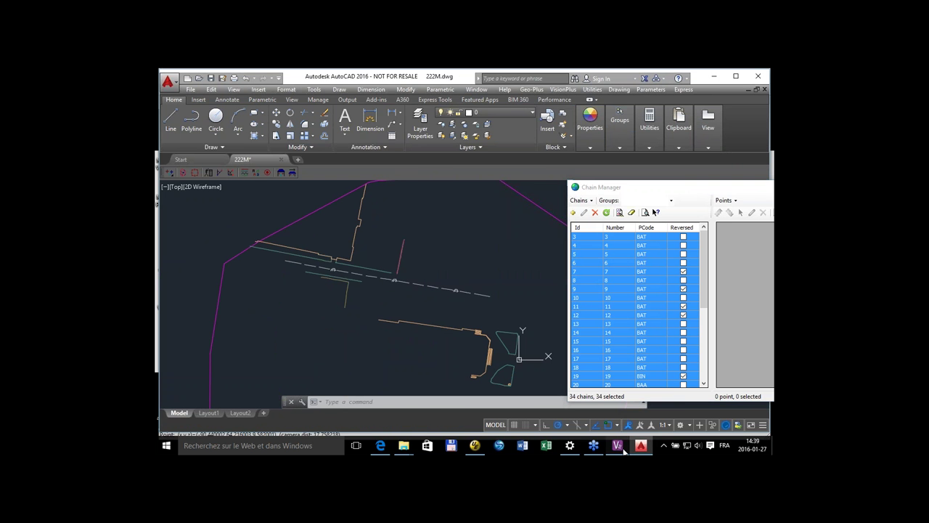
left_click(622, 448)
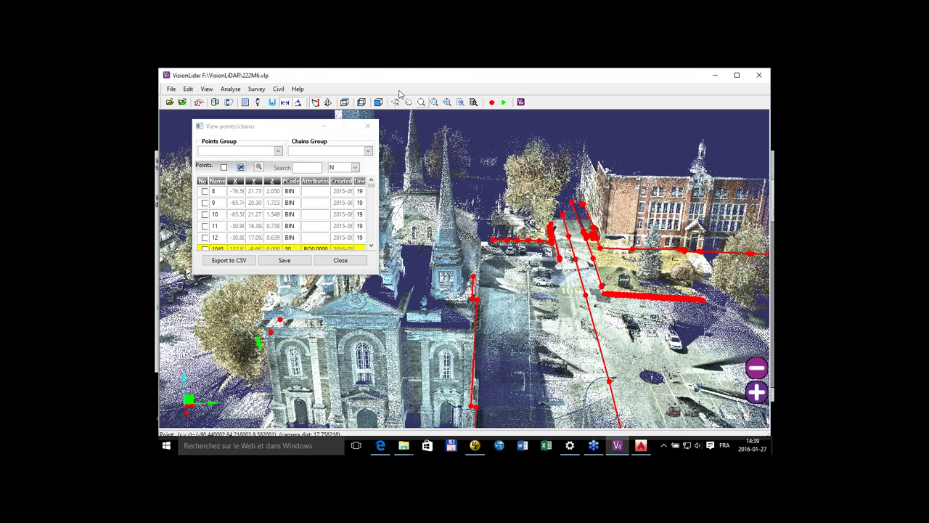
left_click(345, 102)
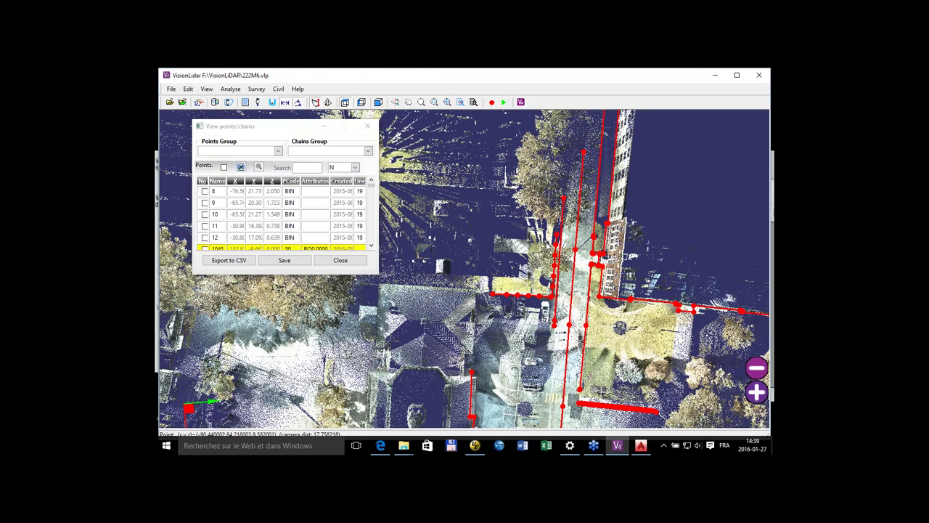
scroll(567, 354, "down", 4)
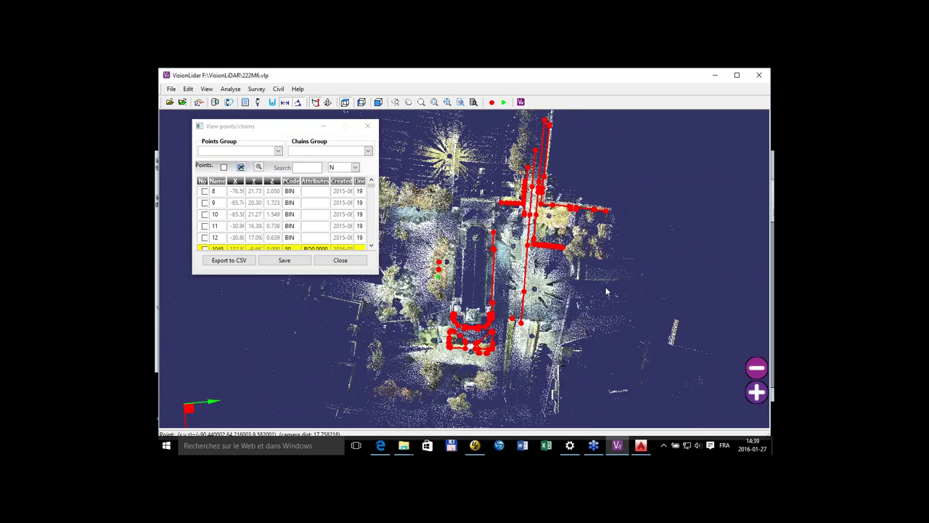
scroll(485, 284, "up", 5)
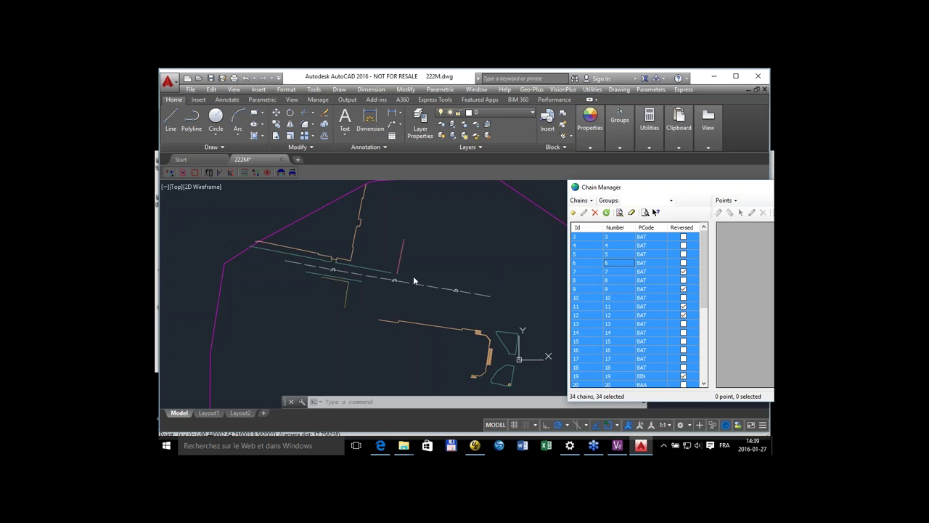
- Switch back to AutoCAD, compare the drawn chains with the point cloud layout, and reposition the Chain Manager over the drawing
scroll(413, 283, "down", 5)
scroll(415, 289, "up", 5)
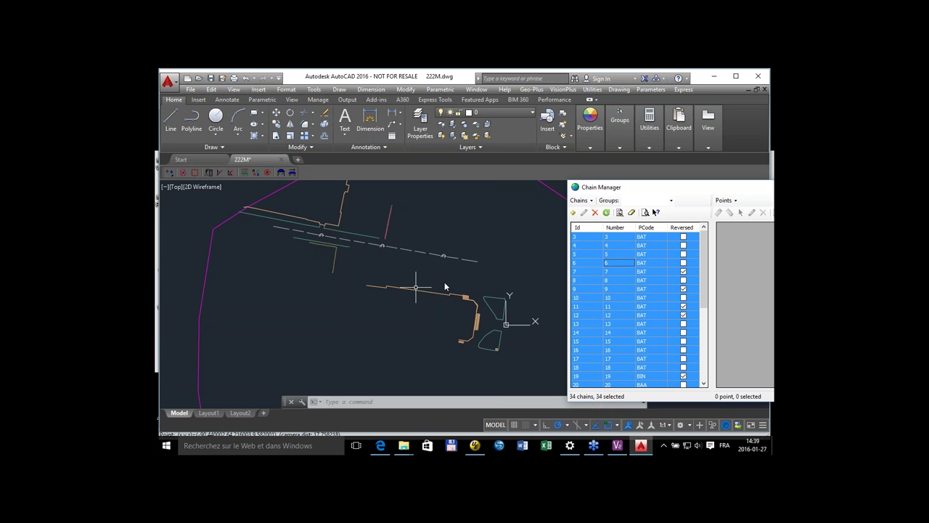
left_click_drag(639, 187, 438, 169)
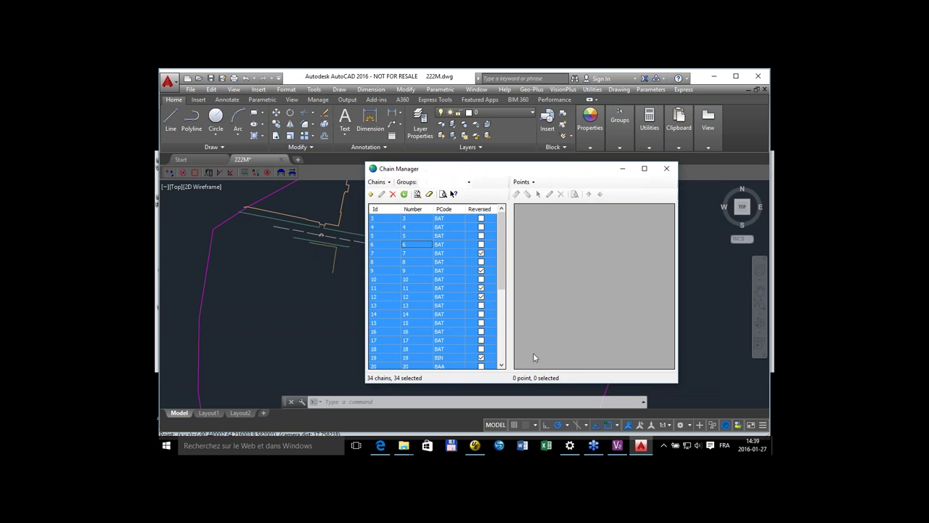
- Return to VisionLidar and close the survey points and chains list
left_click(618, 446)
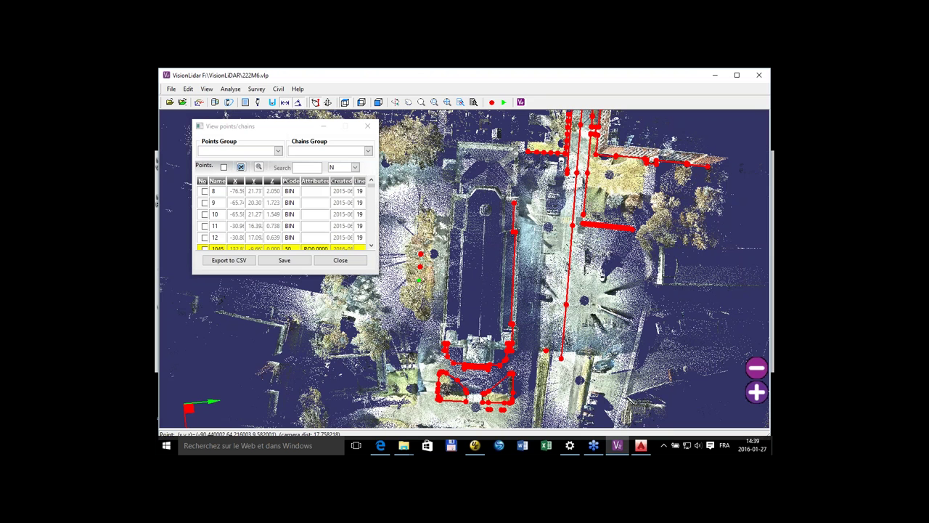
middle_click_drag(520, 388, 478, 374)
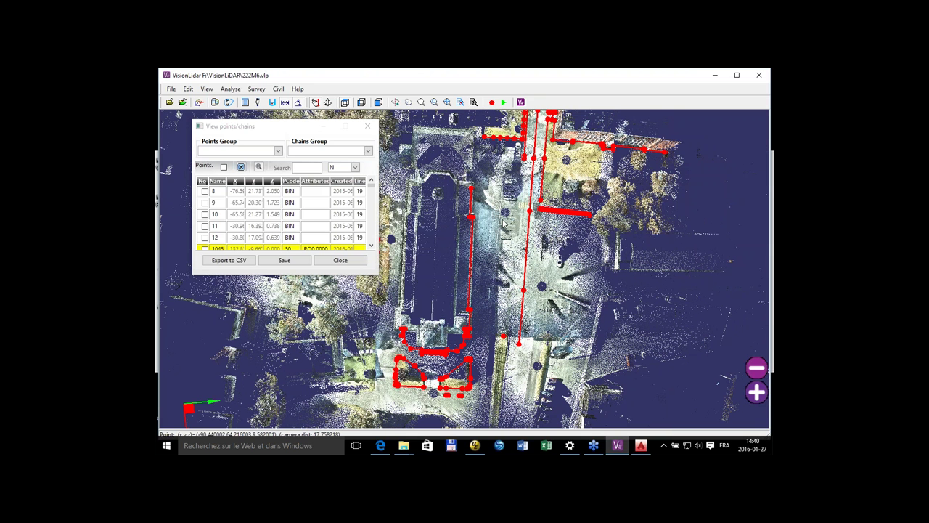
left_click(367, 126)
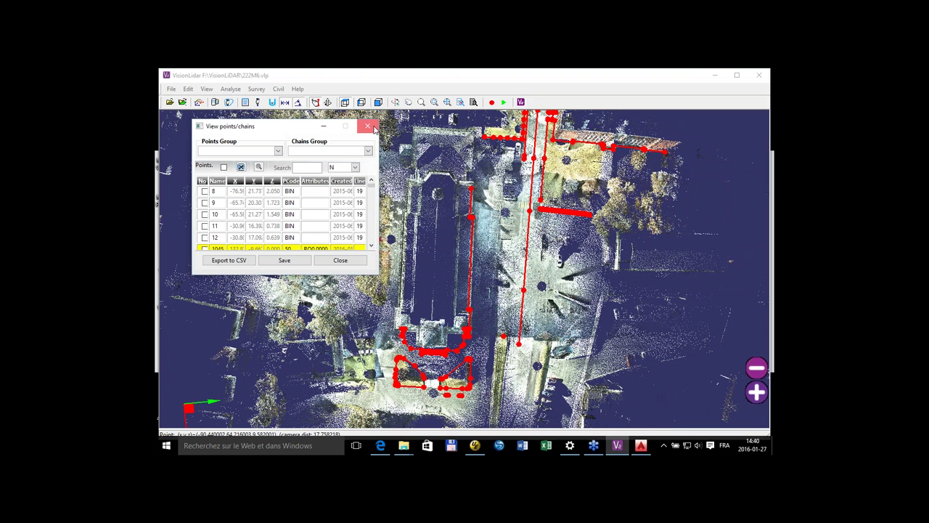
- Leave the plan view and examine the church facade and its surroundings in 3D from an elevated front angle
scroll(453, 231, "down", 2)
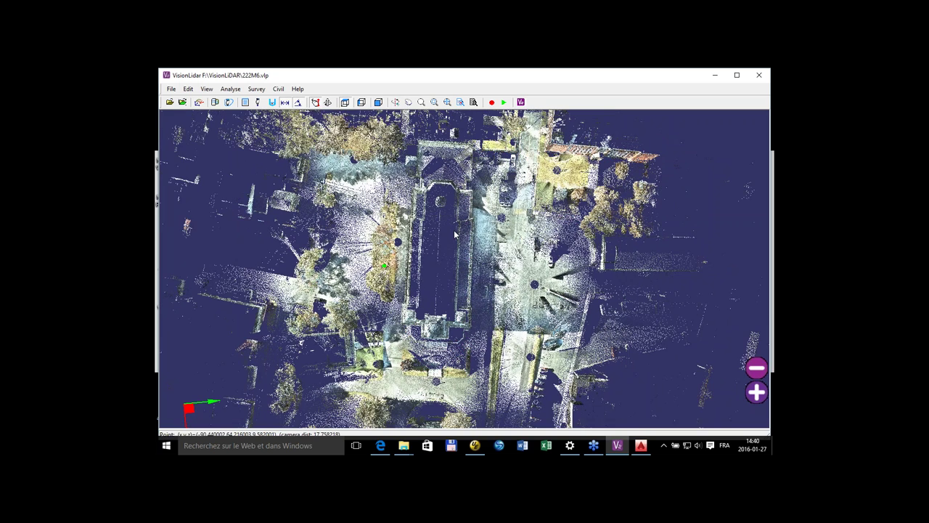
scroll(454, 229, "down", 2)
left_click(345, 103)
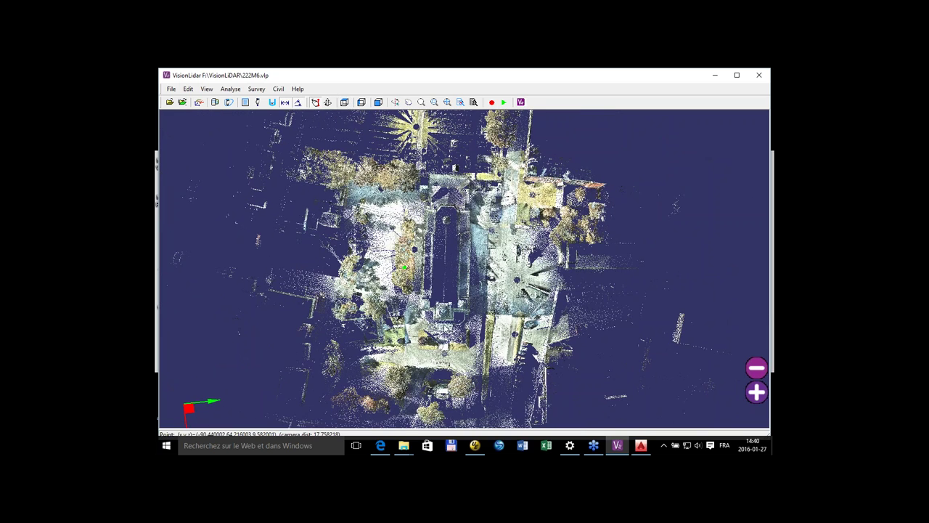
left_click_drag(457, 283, 468, 163)
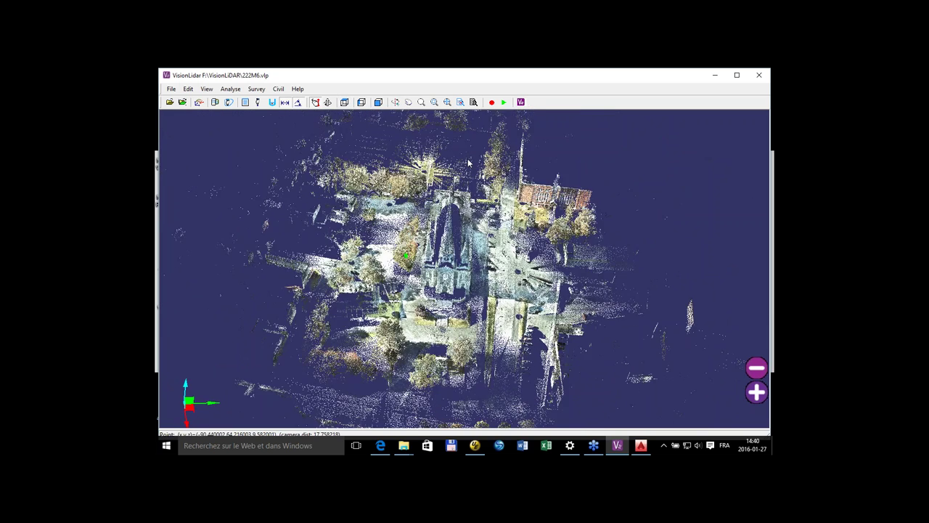
scroll(452, 281, "up", 2)
scroll(452, 282, "up", 3)
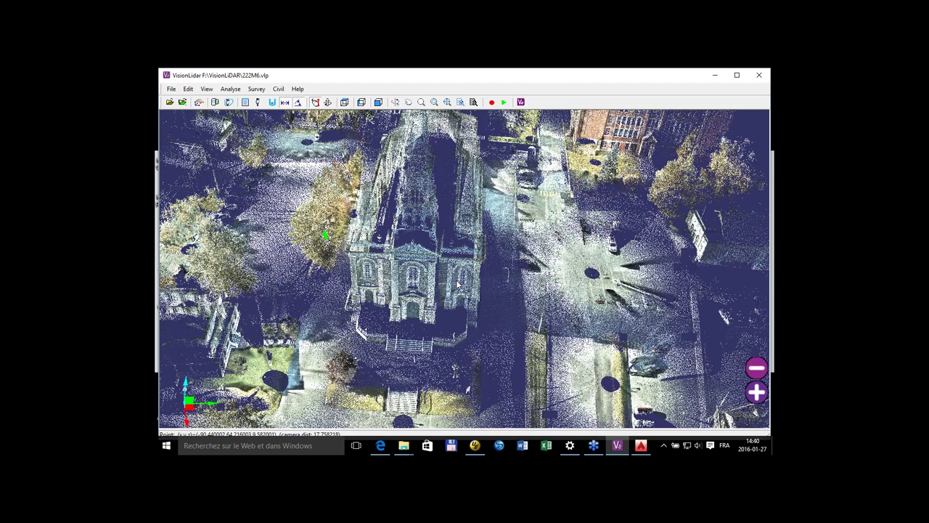
left_click_drag(458, 284, 525, 294)
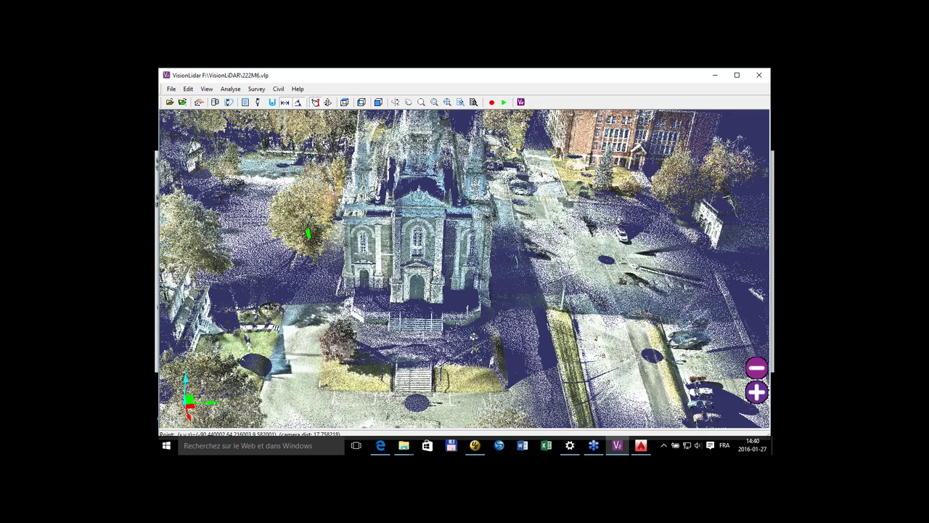
scroll(434, 273, "up", 2)
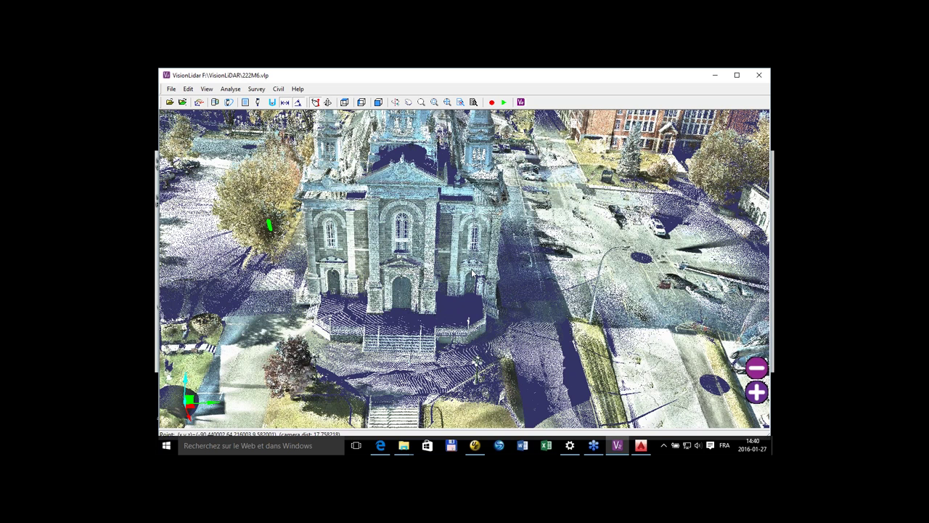
- Open the View Classes settings and display the church point cloud coloured by classification
scroll(472, 273, "down", 1)
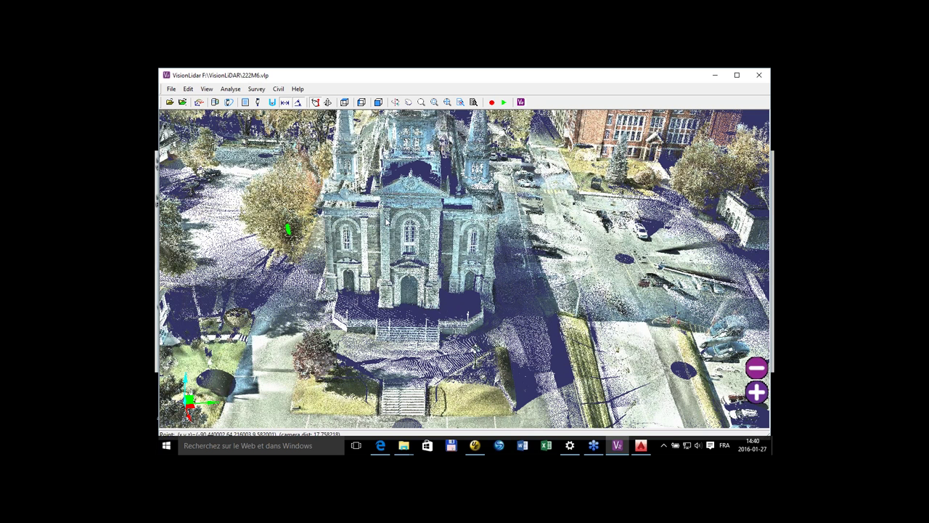
left_click(226, 91)
left_click(218, 122)
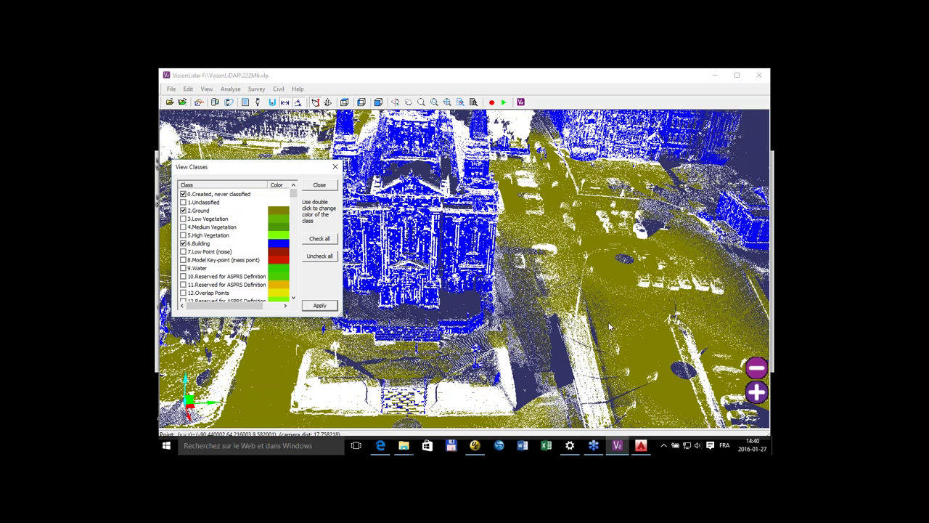
left_click_drag(610, 326, 650, 290)
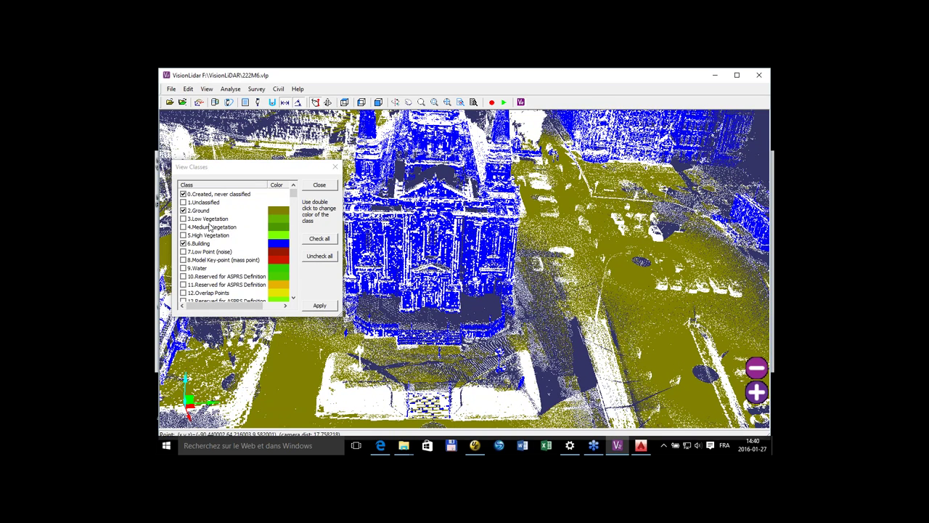
- Change the colour of the 2.Ground class to grey and apply it to the point cloud
left_click(211, 218)
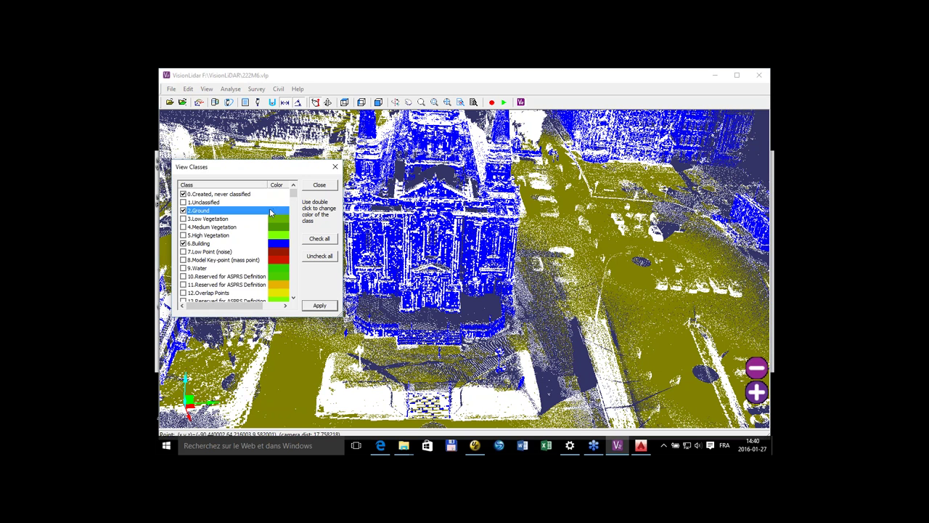
double_click(211, 217)
left_click(222, 256)
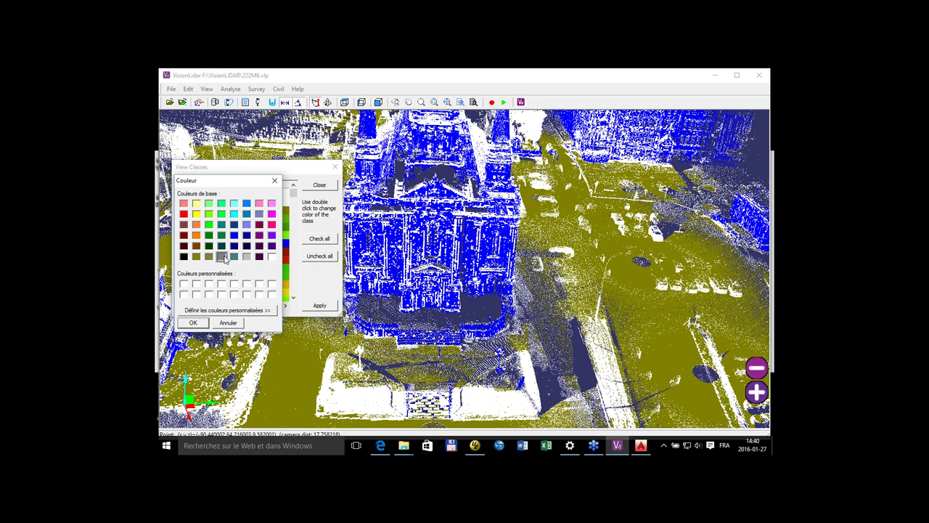
left_click(194, 324)
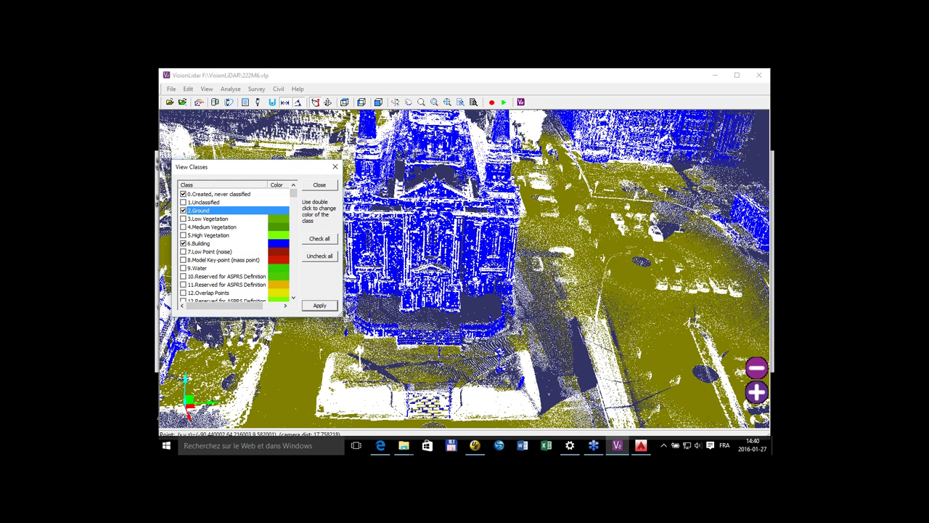
left_click(320, 306)
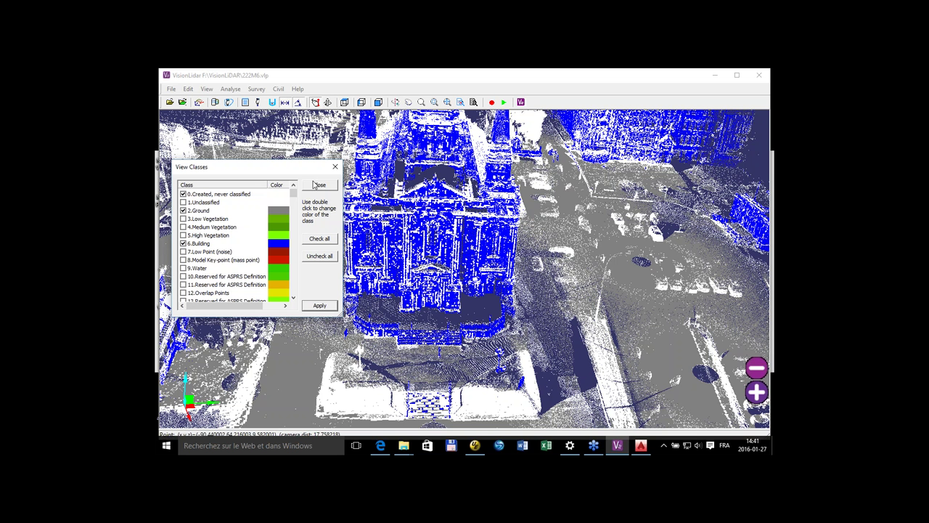
- Reposition the View Classes dialog over the point cloud and enlarge it to show more of the class list
left_click_drag(249, 172, 262, 220)
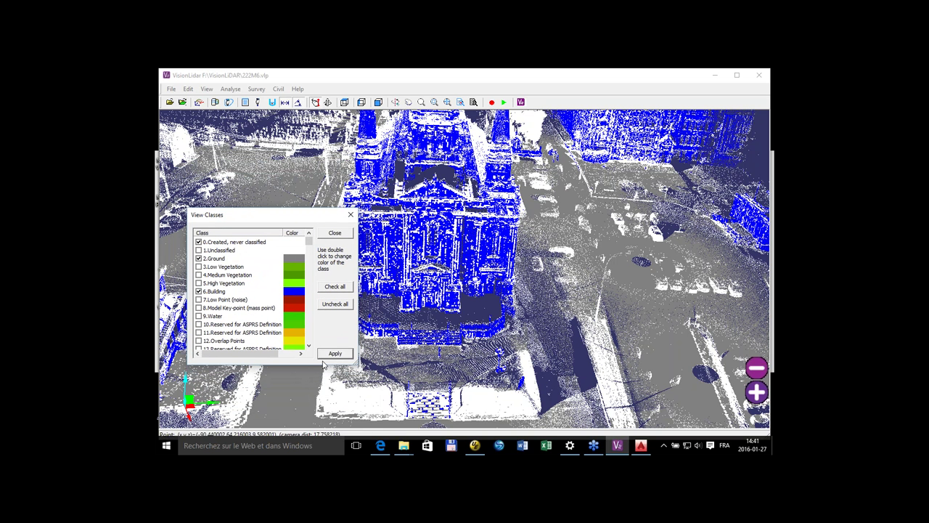
left_click_drag(355, 362, 405, 420)
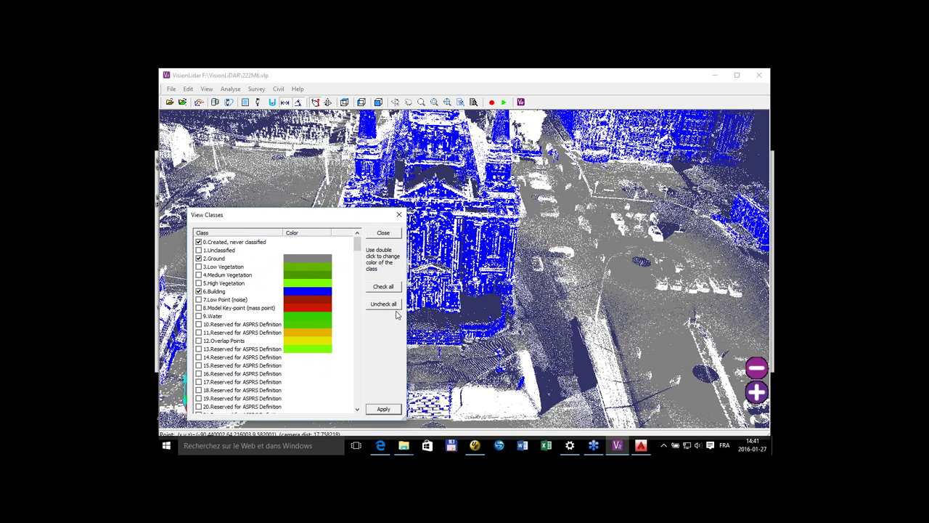